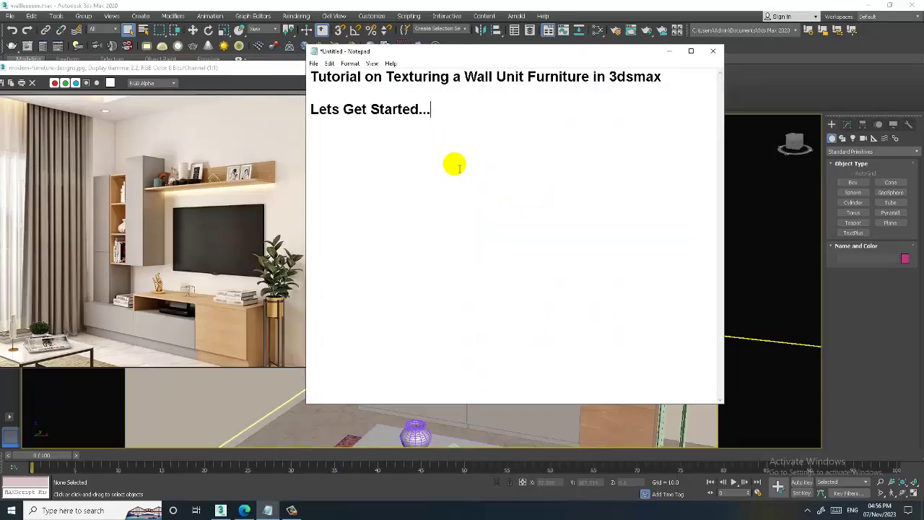
Minimize the Notepad tutorial title notes to reveal the 3ds Max wall unit viewport
key(ctrl+a)
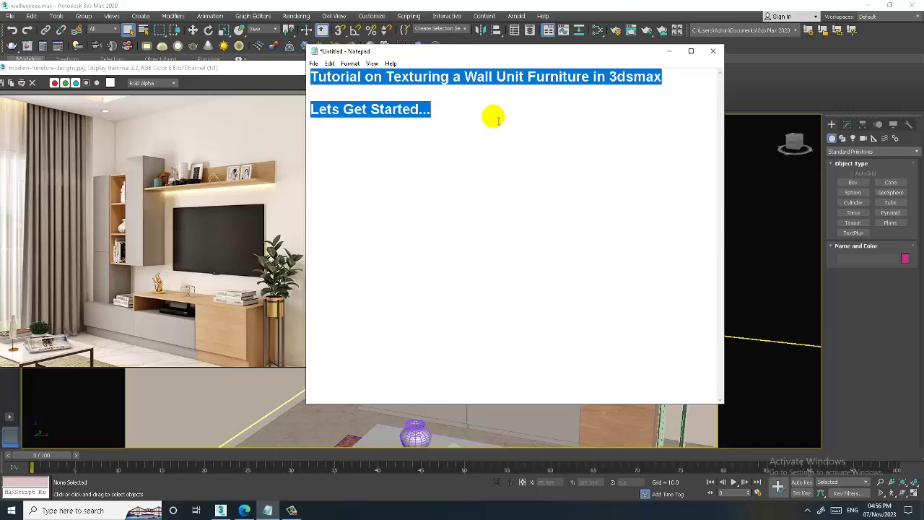
click(673, 52)
scroll(583, 318, up, 3)
Pan and zoom toward the right wall and select the tall white cabinet Box040
scroll(583, 267, up, 3)
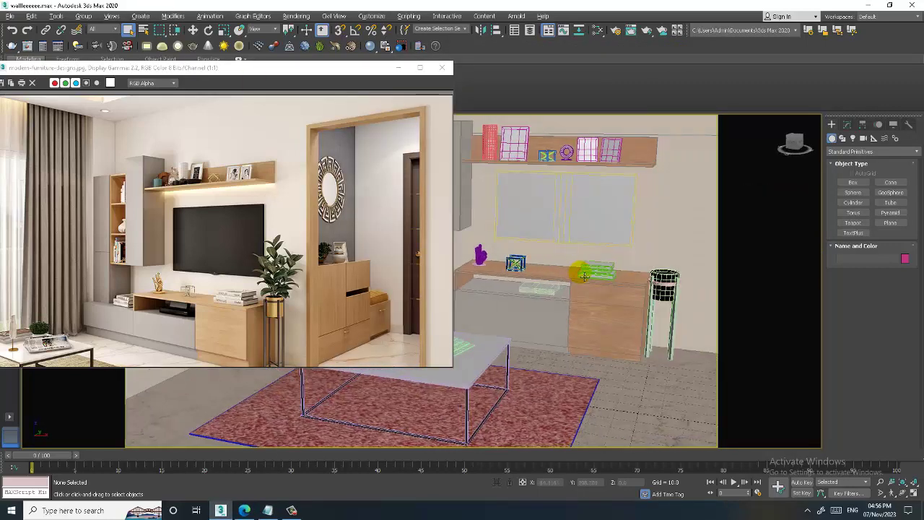
middle_drag(584, 274, 427, 261)
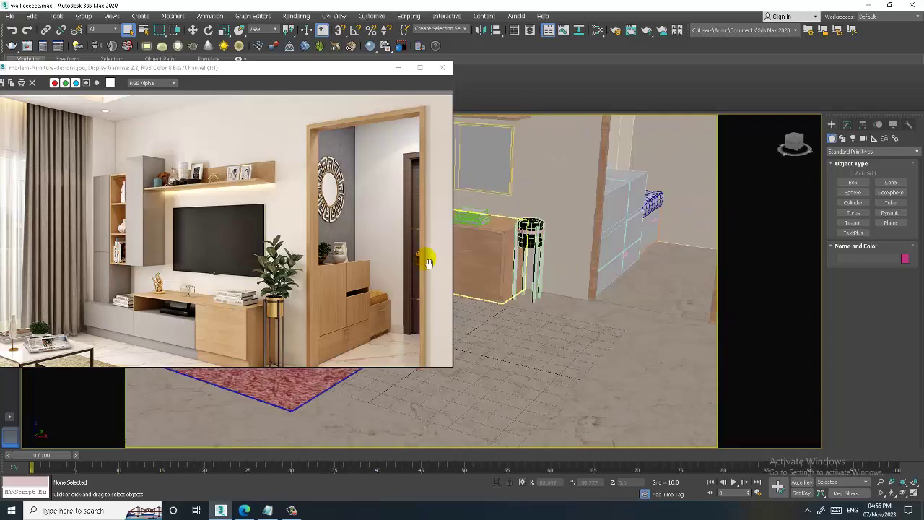
scroll(587, 262, down, 5)
scroll(588, 282, up, 3)
scroll(596, 260, up, 3)
click(603, 266)
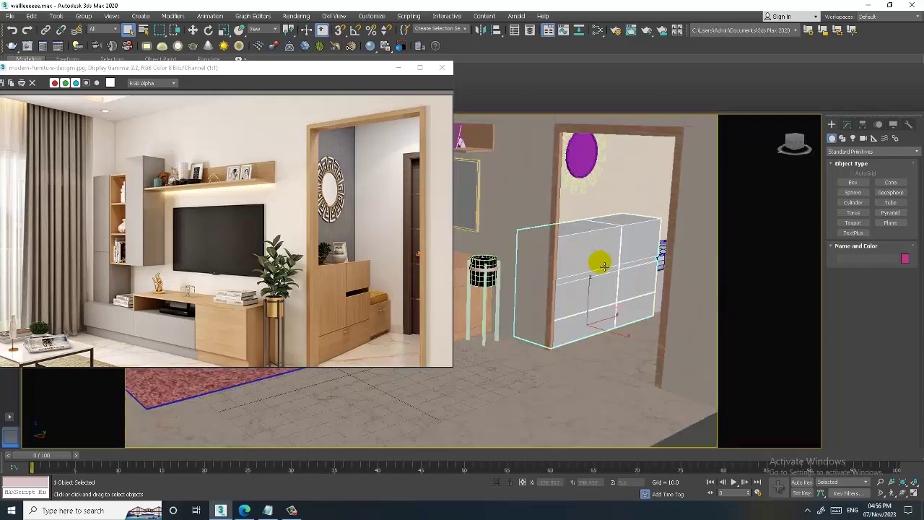
Frame the cabinet and open the Slate Material Editor with M
scroll(603, 265, up, 2)
scroll(603, 265, up, 2)
scroll(604, 267, up, 2)
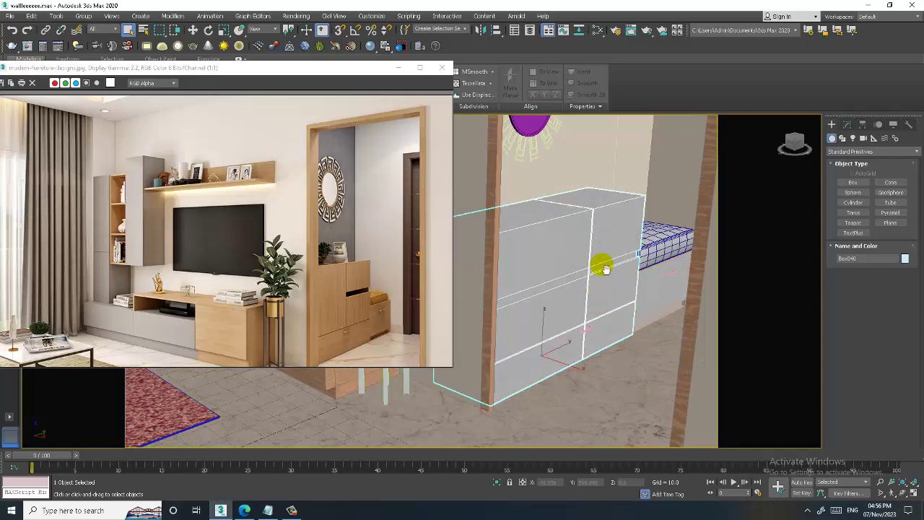
middle_drag(605, 268, 598, 272)
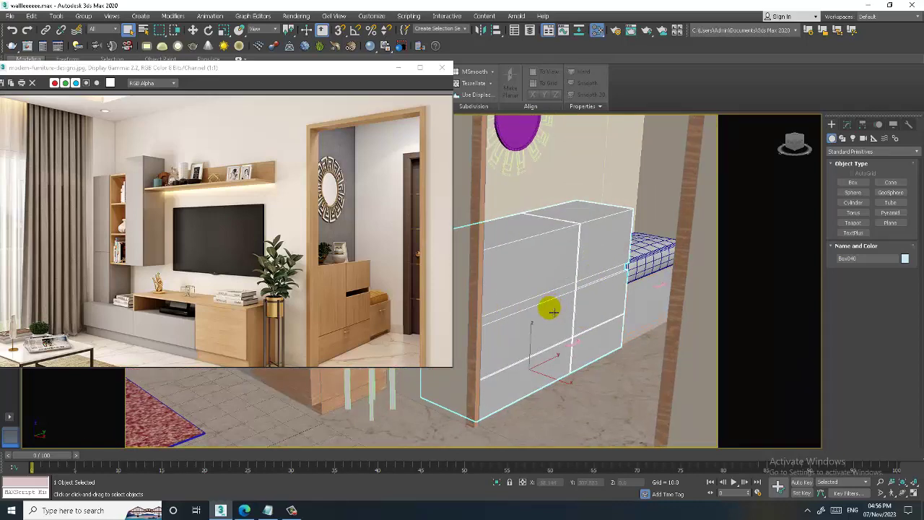
key(m)
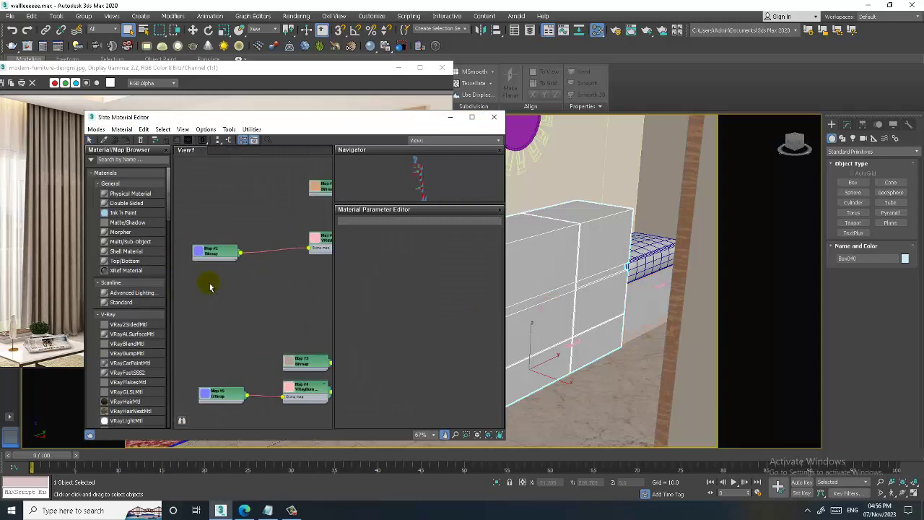
Assign the 'wood' VRayMtl to the tall cabinet and minimize the Slate Material Editor
scroll(278, 282, down, 3)
scroll(243, 289, up, 2)
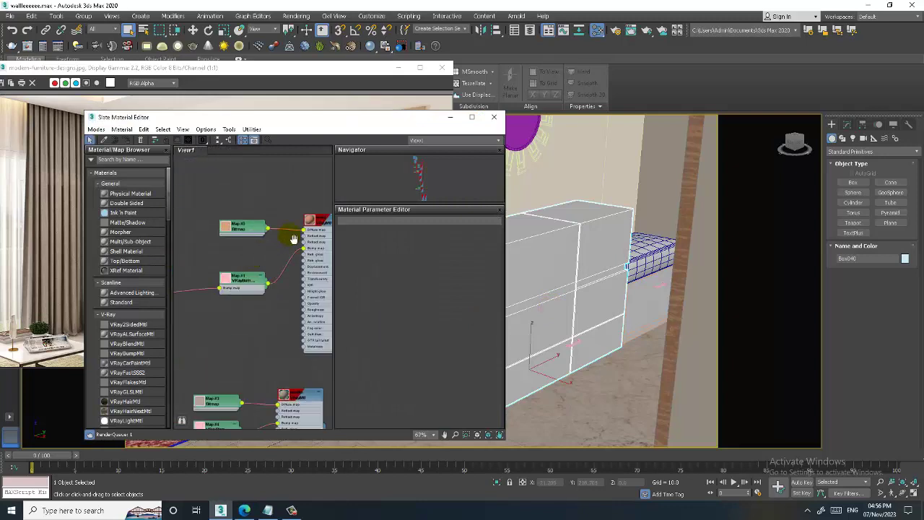
scroll(277, 273, up, 1)
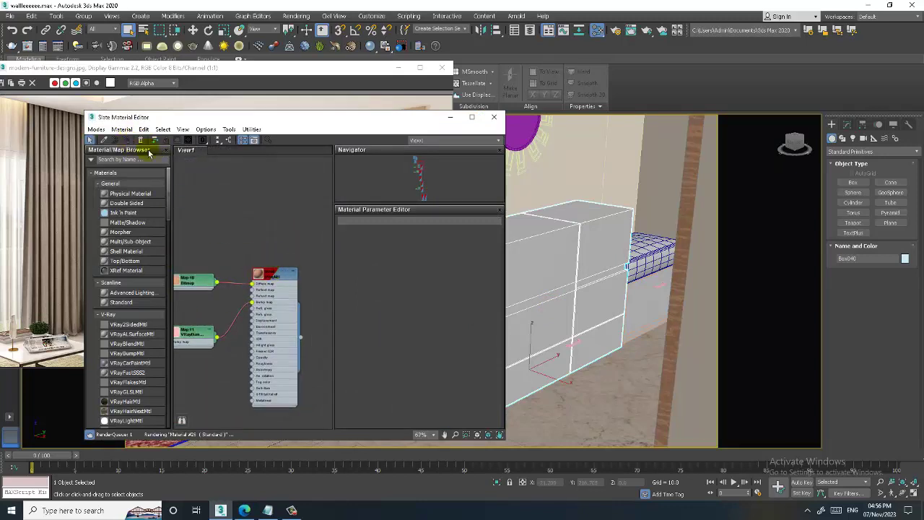
double_click(283, 282)
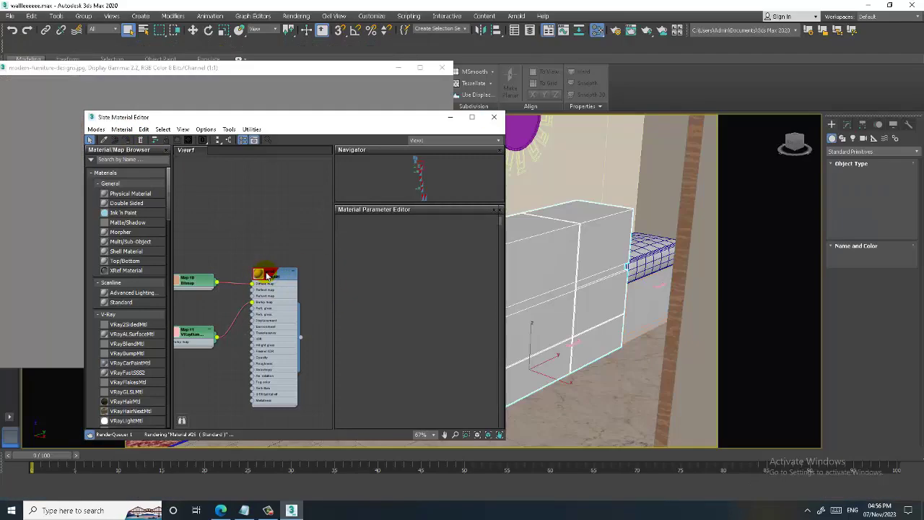
scroll(289, 301, down, 1)
click(126, 140)
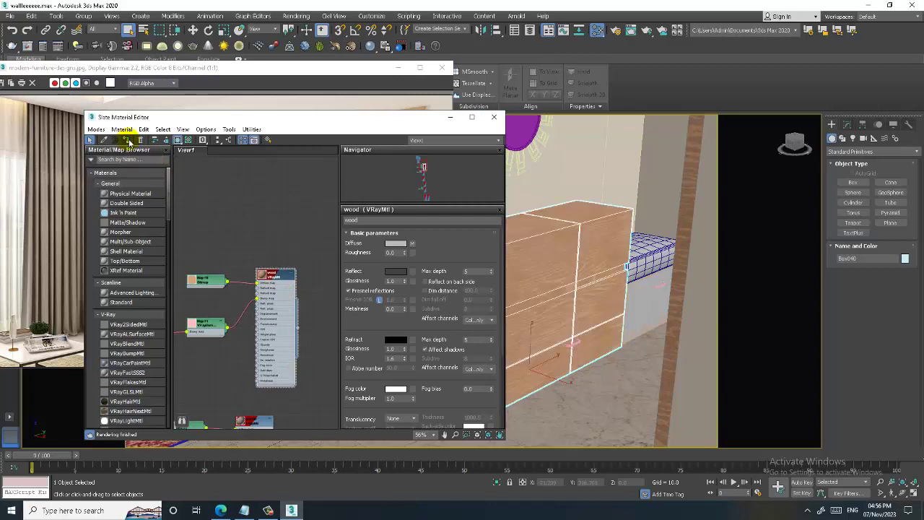
click(450, 117)
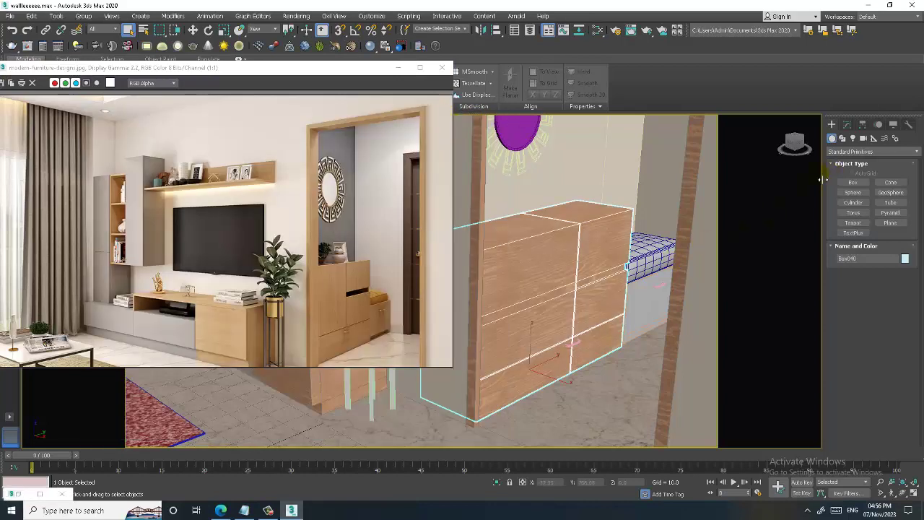
Add a UVW Map modifier with Box projection to the cabinet
click(847, 126)
click(867, 153)
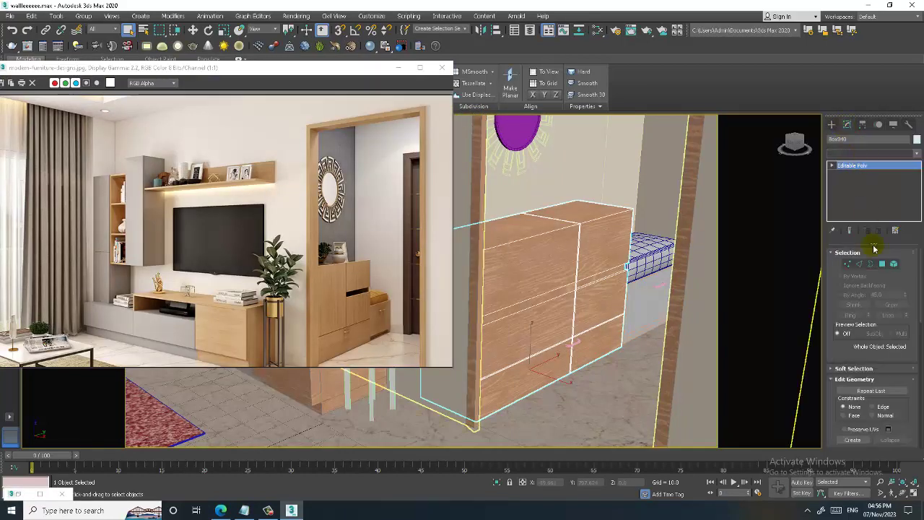
scroll(862, 257, down, 10)
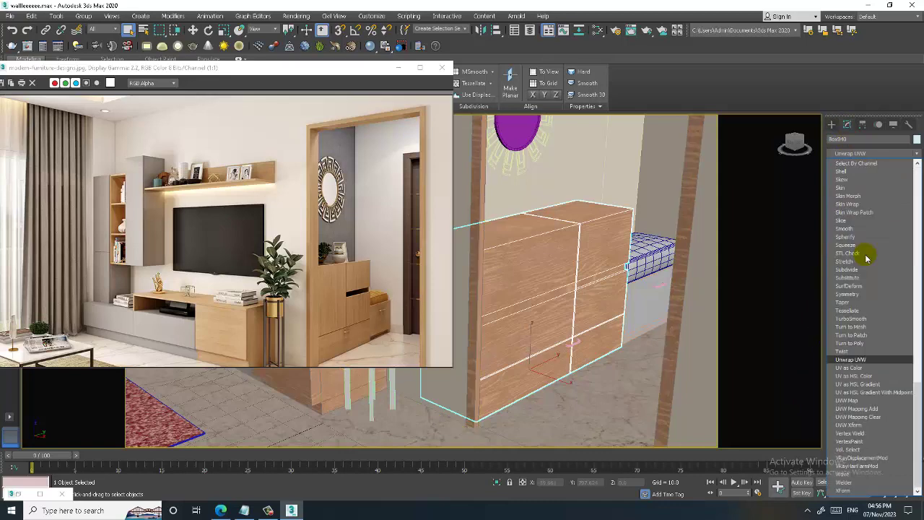
click(864, 397)
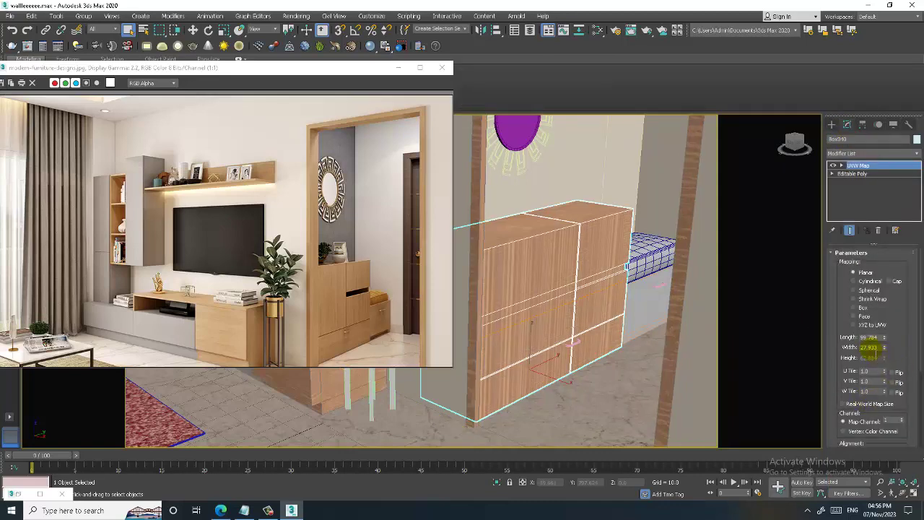
click(864, 309)
mouse_move(595, 322)
alt+middle_down()
mouse_move(647, 279)
mouse_move(647, 293)
mouse_move(585, 323)
mouse_move(651, 314)
mouse_move(584, 289)
mouse_move(590, 297)
mouse_move(495, 275)
mouse_move(695, 301)
mouse_move(614, 279)
mouse_move(710, 257)
mouse_move(615, 281)
mouse_move(635, 285)
alt+middle_up()
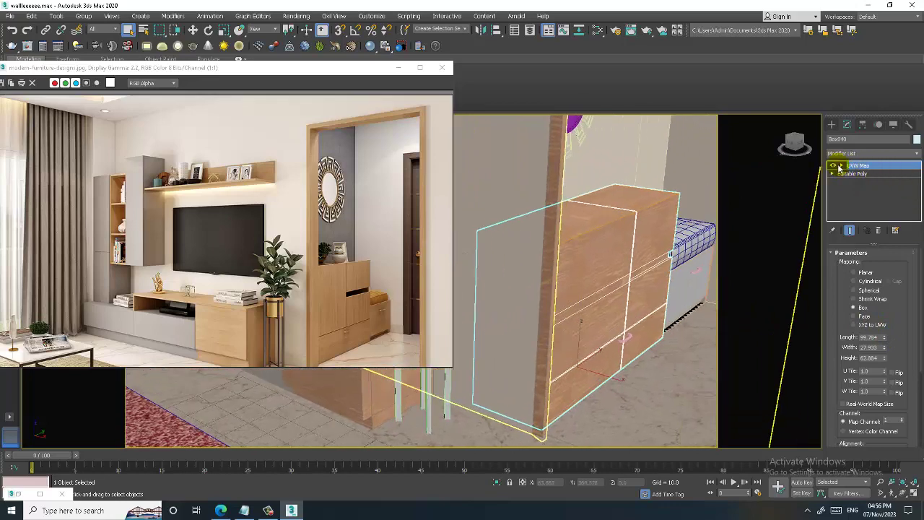
Rotate the UVW Map gizmo with angle snap to turn the wood grain
click(859, 173)
key(e)
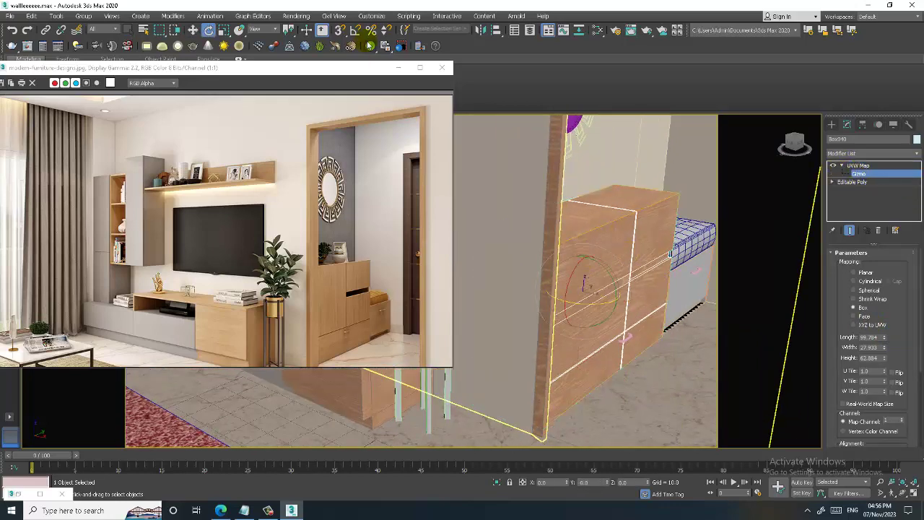
right_click(356, 32)
click(523, 190)
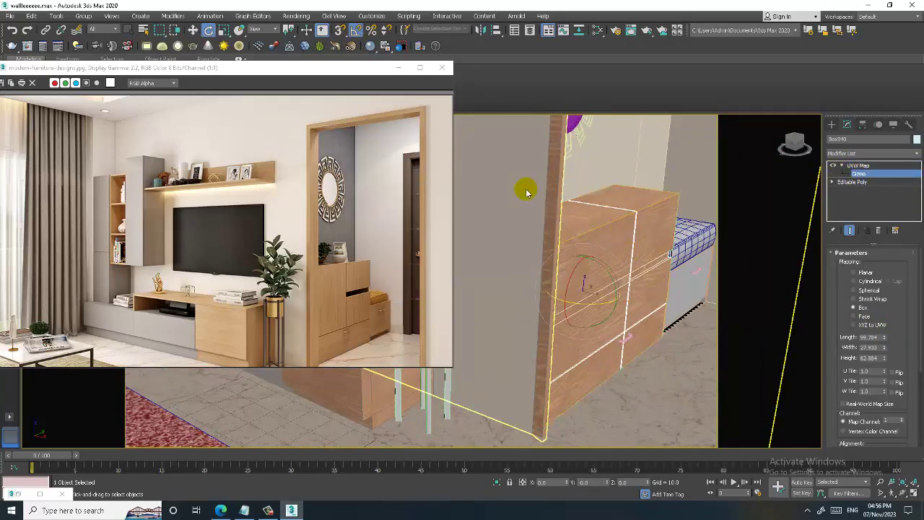
drag(582, 278, 572, 283)
Fit the mapping gizmo to the cabinet and exit gizmo editing
key(w)
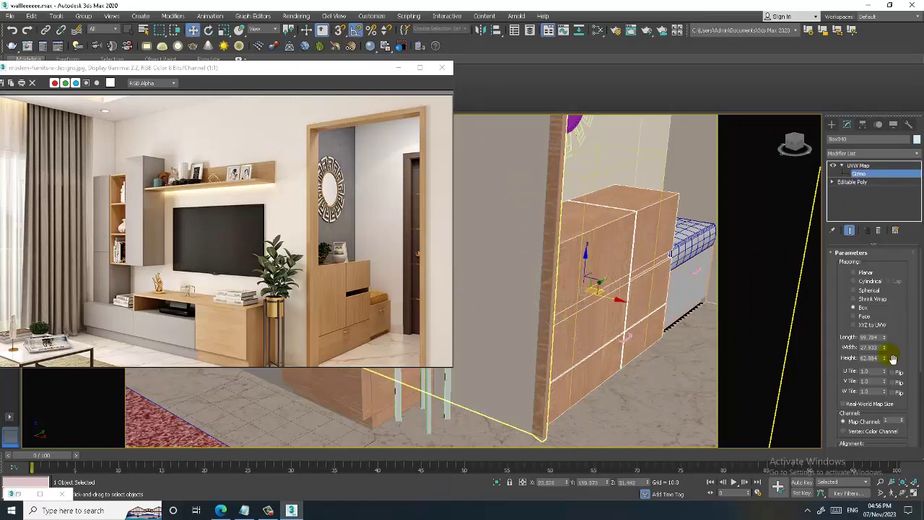
drag(902, 351, 903, 262)
click(864, 384)
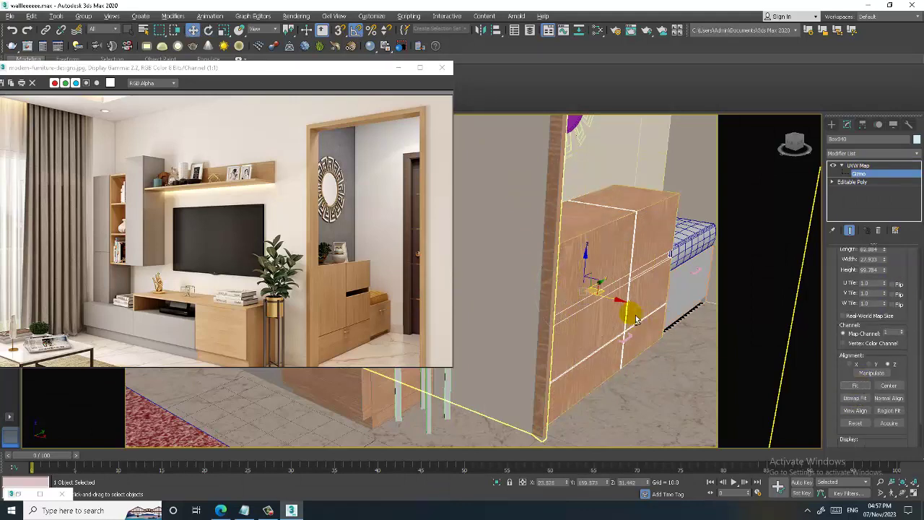
scroll(610, 317, up, 3)
scroll(599, 322, down, 2)
scroll(596, 324, down, 4)
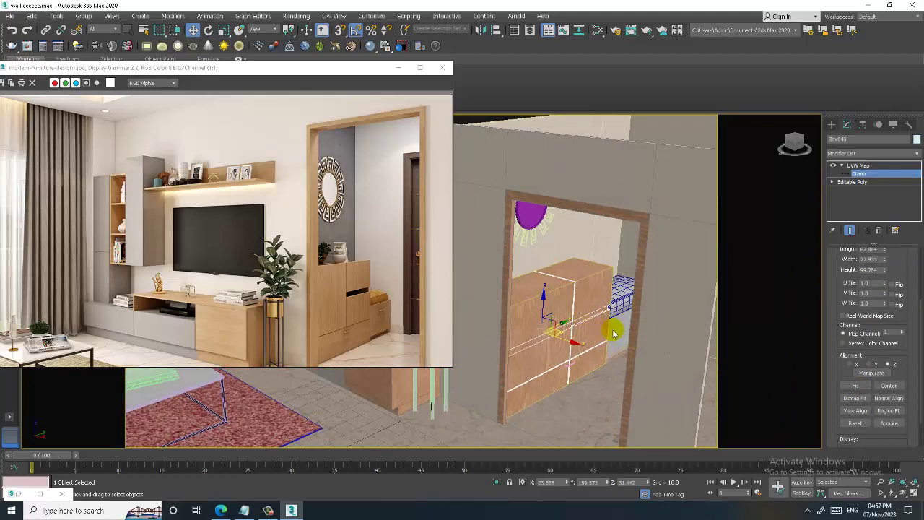
click(858, 166)
scroll(638, 343, up, 3)
Assign the wood material to the small box Box041 beside the seat
click(627, 359)
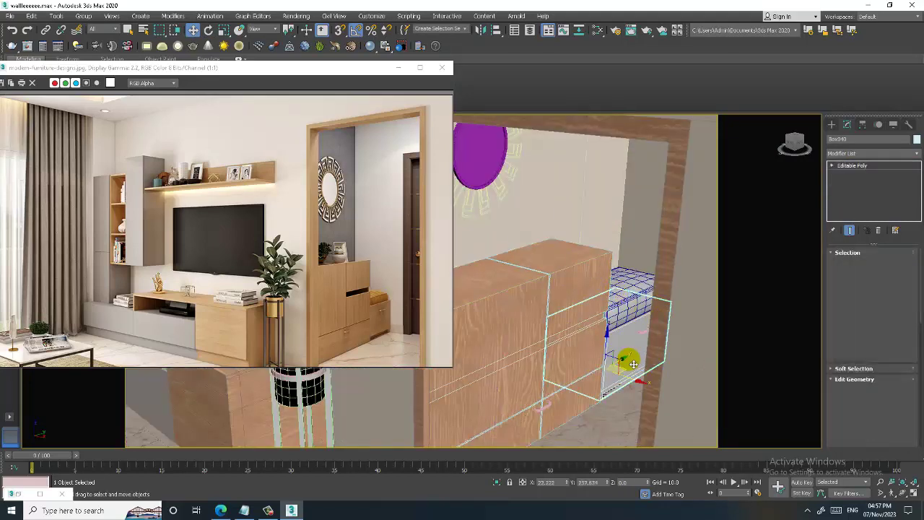
key(m)
click(128, 140)
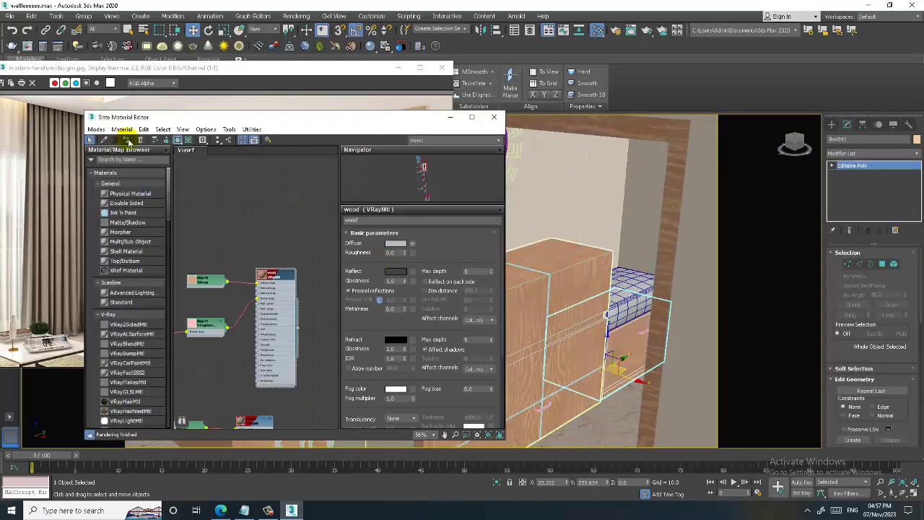
click(450, 116)
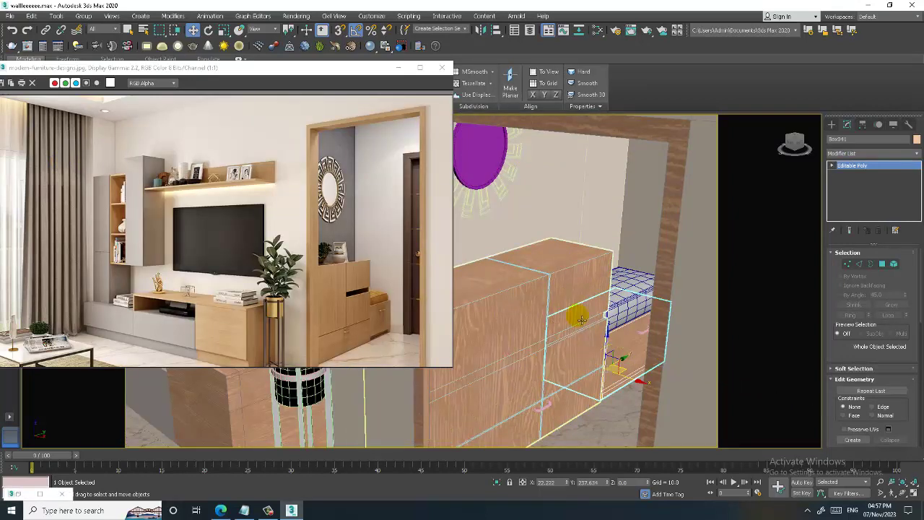
Reopen the Slate Material Editor and select the seat cushion ChamferBox002
scroll(578, 313, up, 2)
mouse_move(582, 306)
alt+middle_down()
mouse_move(612, 300)
mouse_move(425, 291)
alt+middle_up()
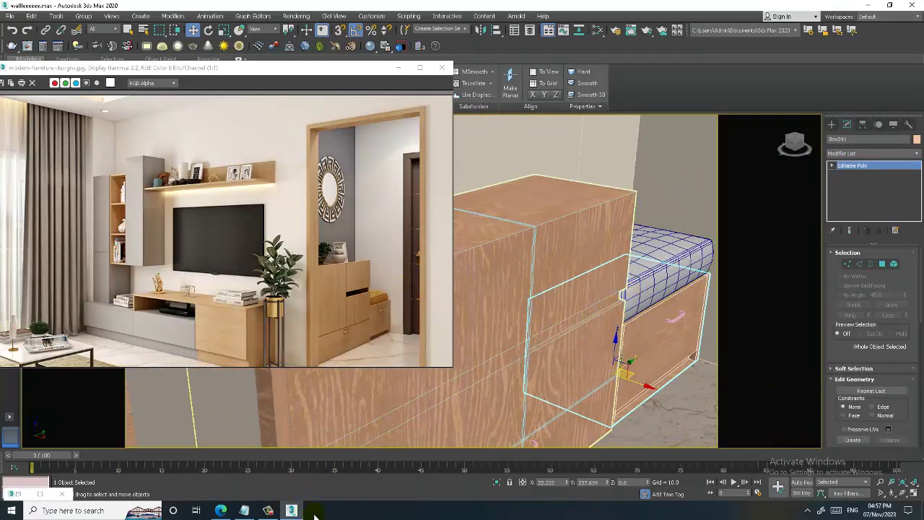
key(m)
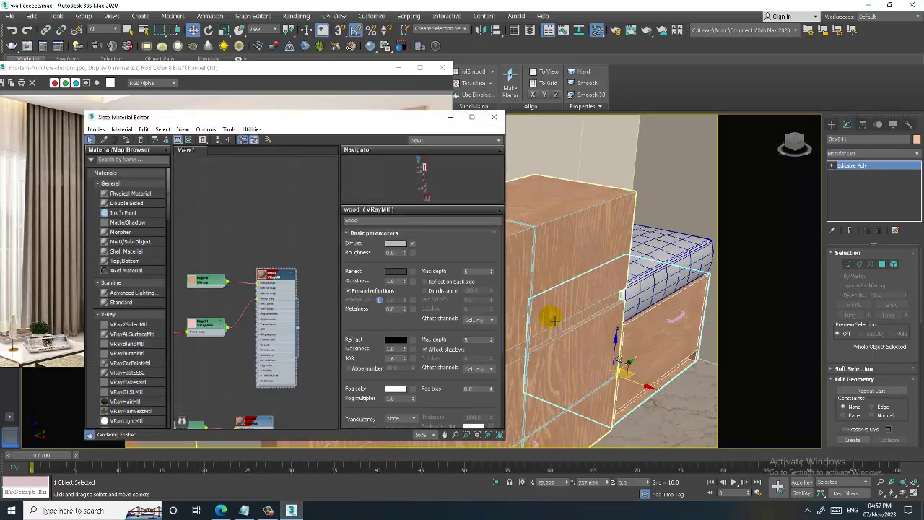
scroll(274, 336, down, 2)
click(635, 274)
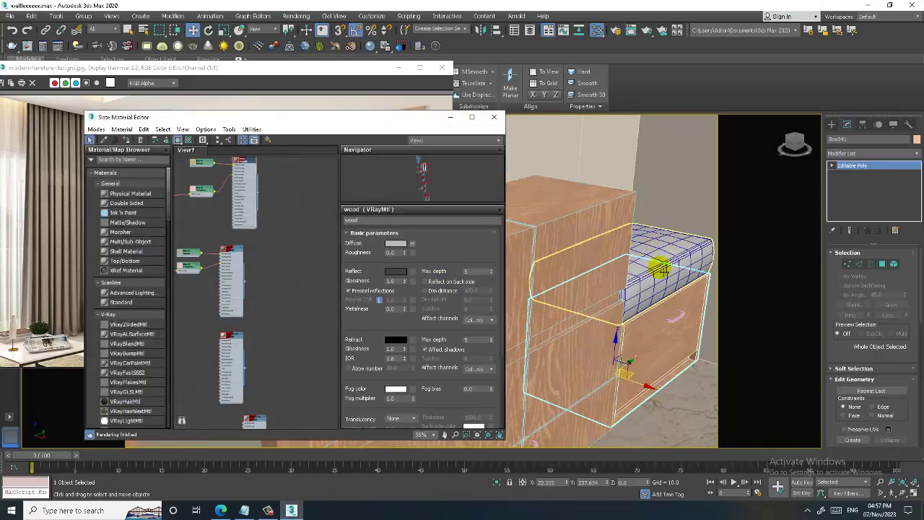
middle_drag(231, 386, 247, 279)
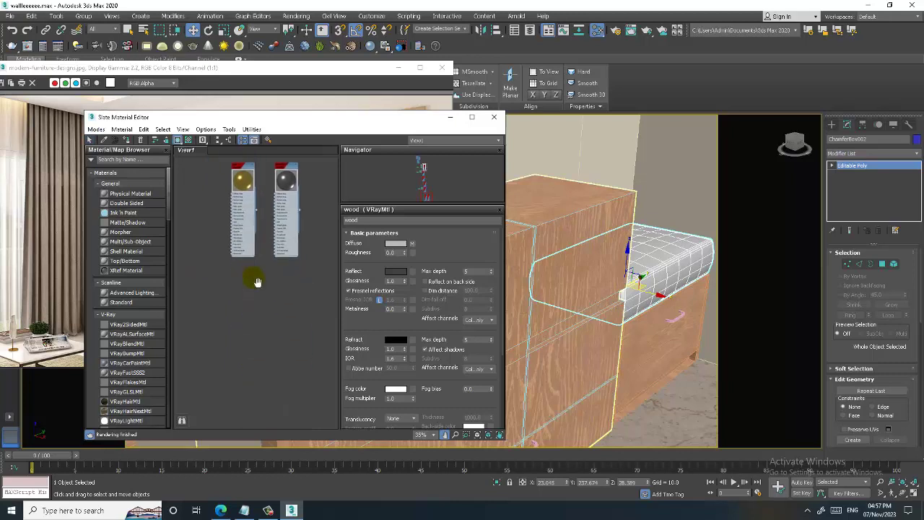
Create VRayMtl Material #78, rename it, and choose a Bitmap for its Diffuse map
drag(170, 211, 174, 228)
drag(262, 303, 232, 283)
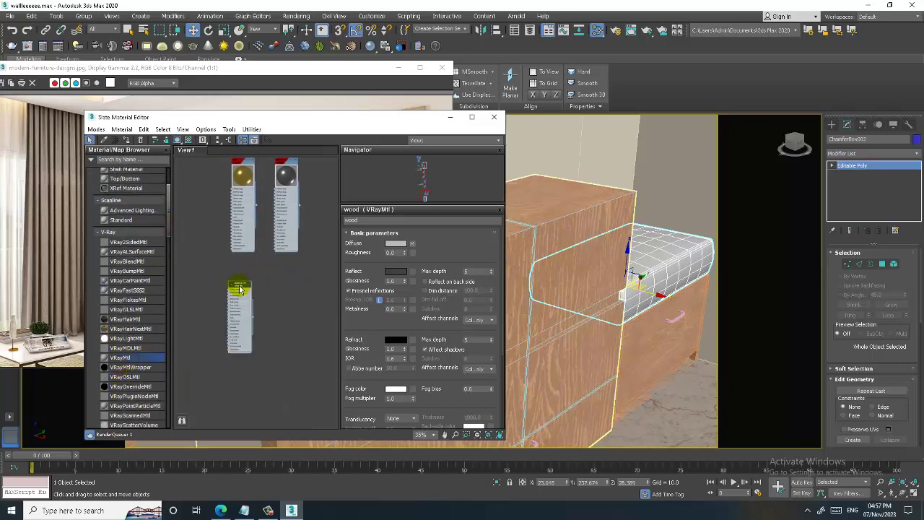
scroll(249, 294, up, 4)
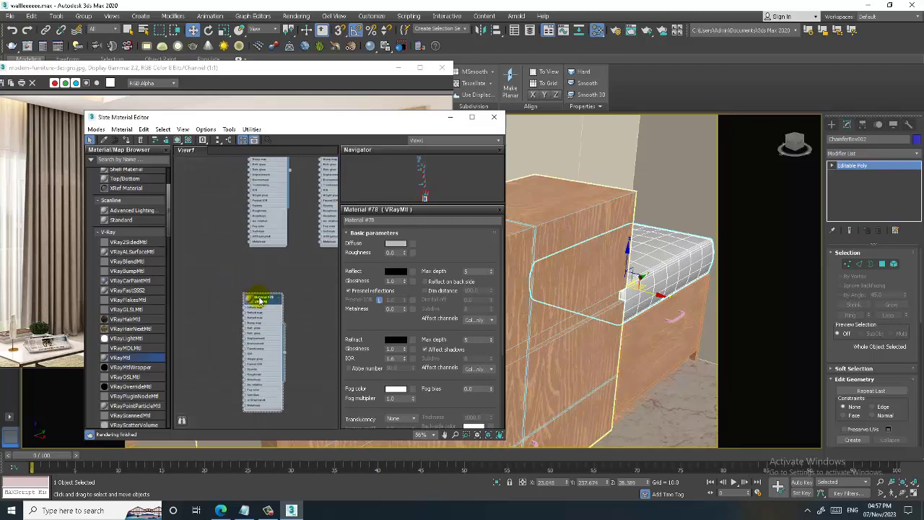
click(419, 220)
text(fabb)
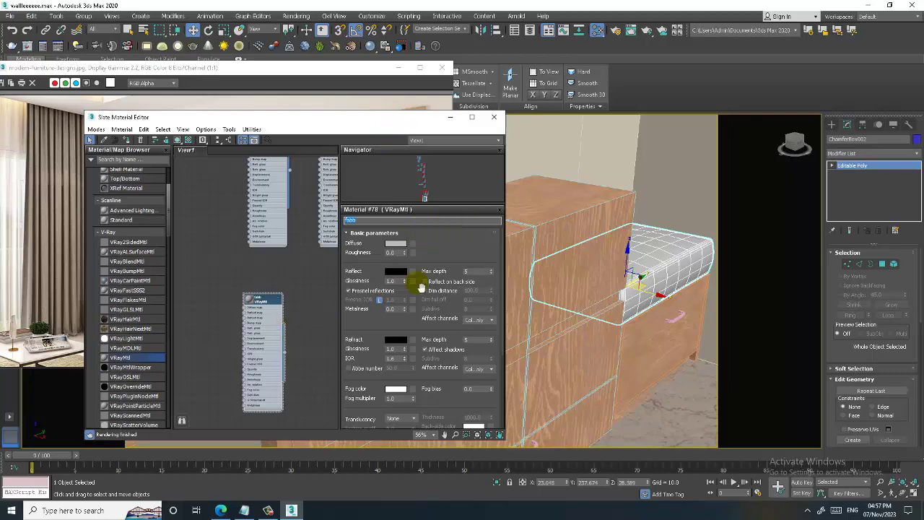
click(416, 245)
double_click(380, 155)
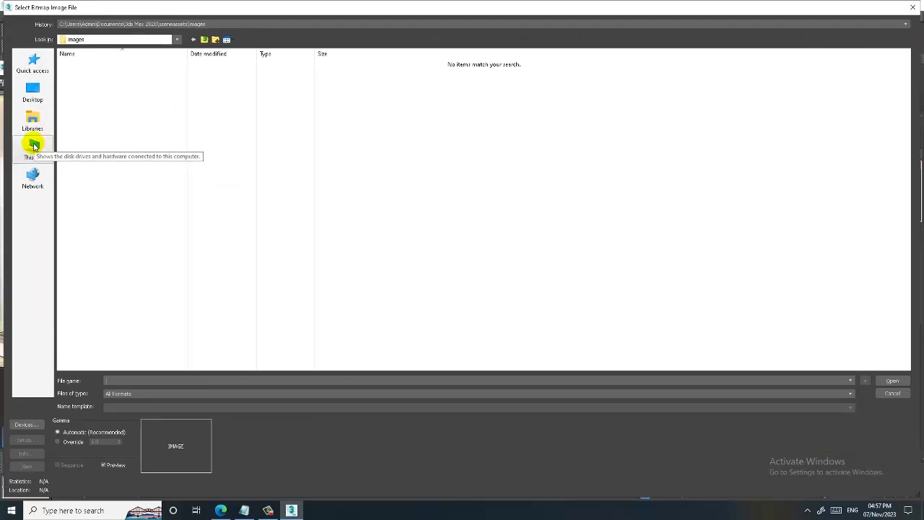
Load the plaid image from the Desktop's Textt folder as Material #78's diffuse bitmap
click(32, 91)
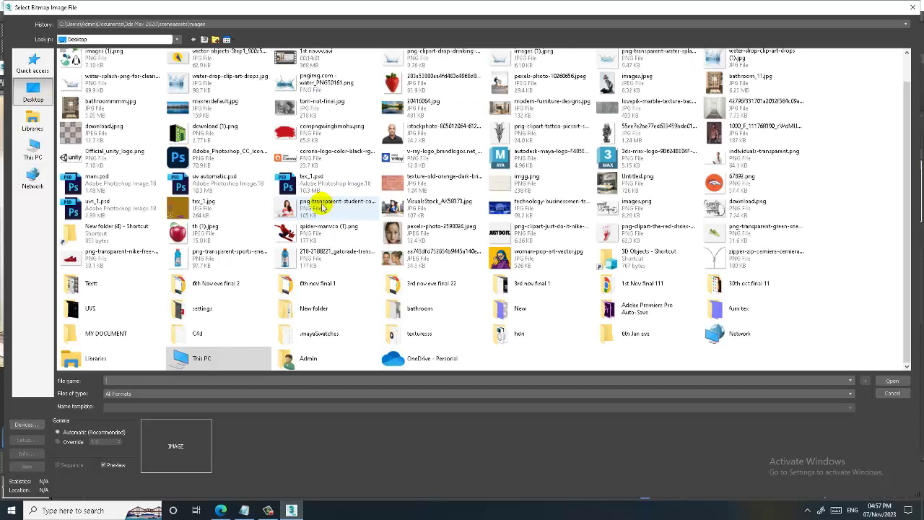
click(316, 211)
key(t)
key(h)
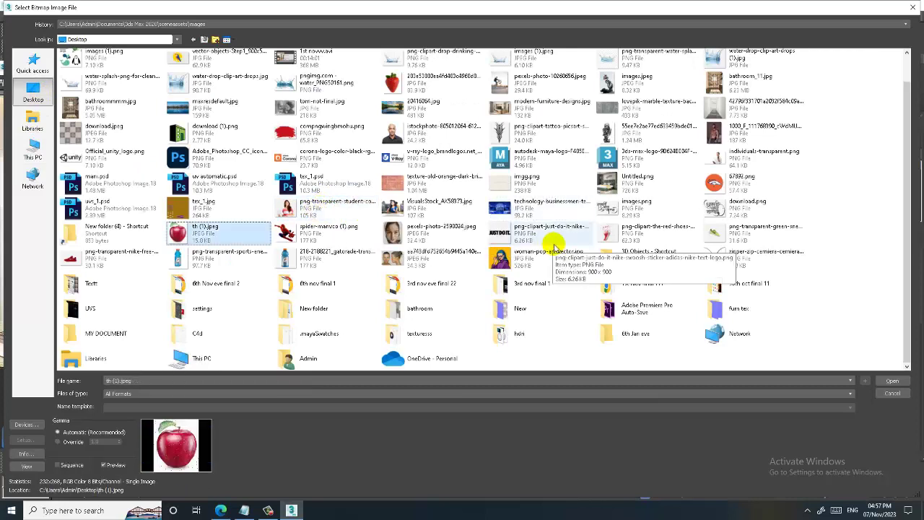
double_click(132, 284)
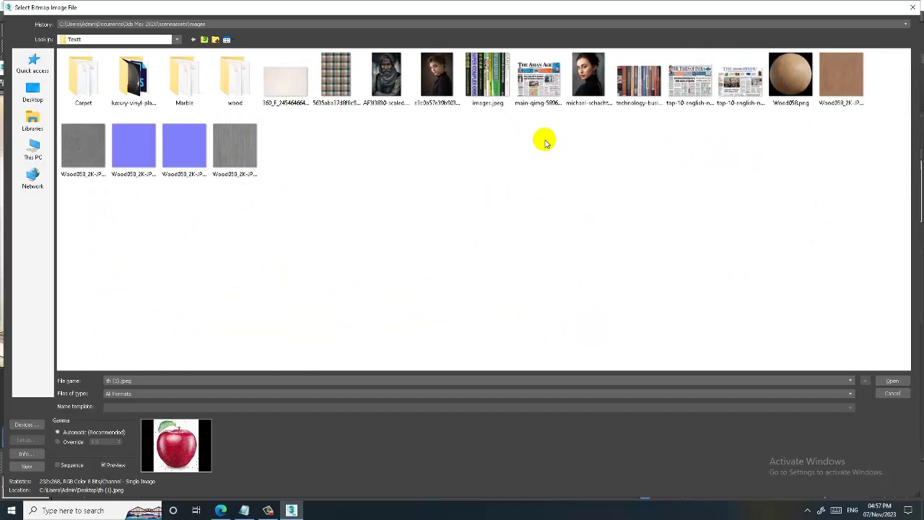
double_click(339, 76)
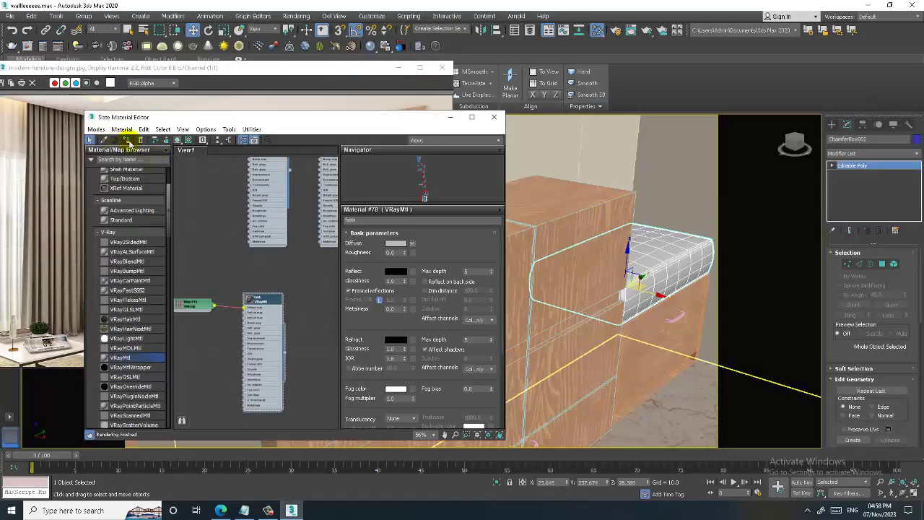
Assign the plaid material to the seat cushion and show it shaded in the viewport
click(127, 139)
click(177, 139)
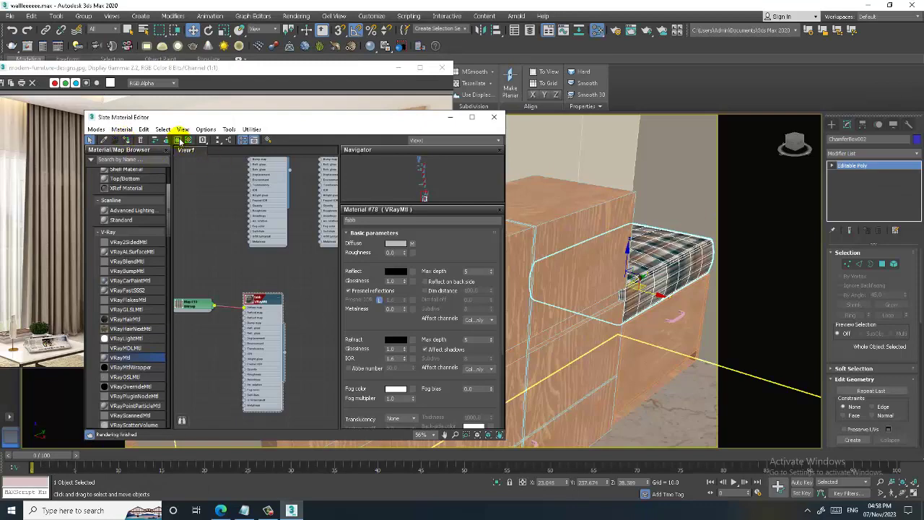
mouse_move(592, 289)
alt+middle_down()
mouse_move(568, 247)
mouse_move(615, 248)
alt+middle_up()
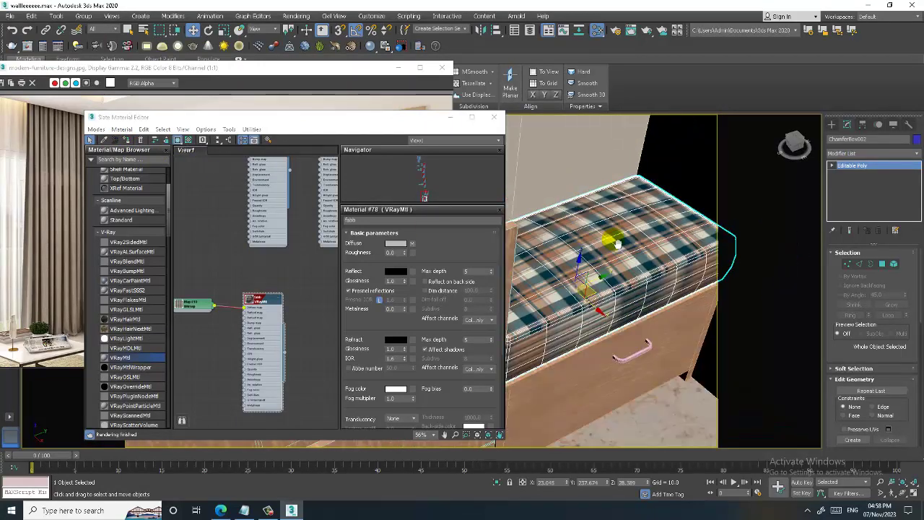
Add a Box UVW Map modifier to the cushion and raise its Height to about 32
click(861, 155)
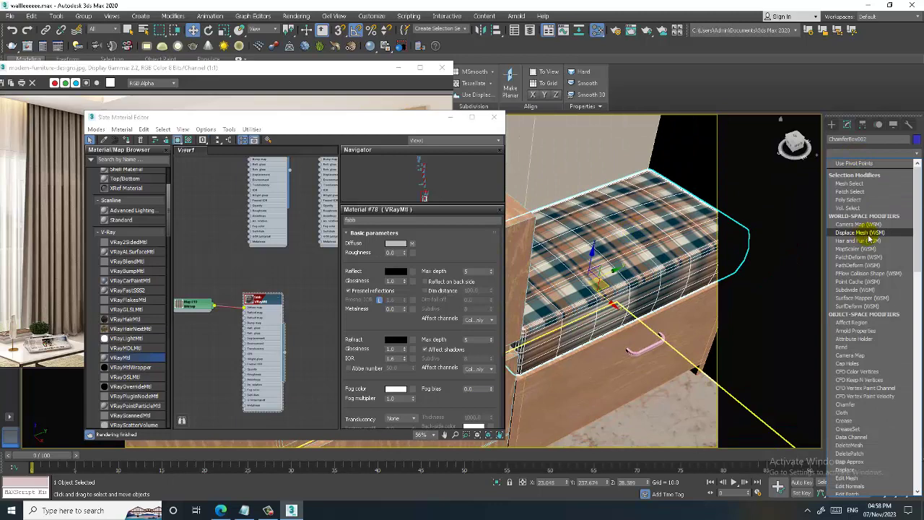
scroll(869, 238, down, 10)
click(855, 397)
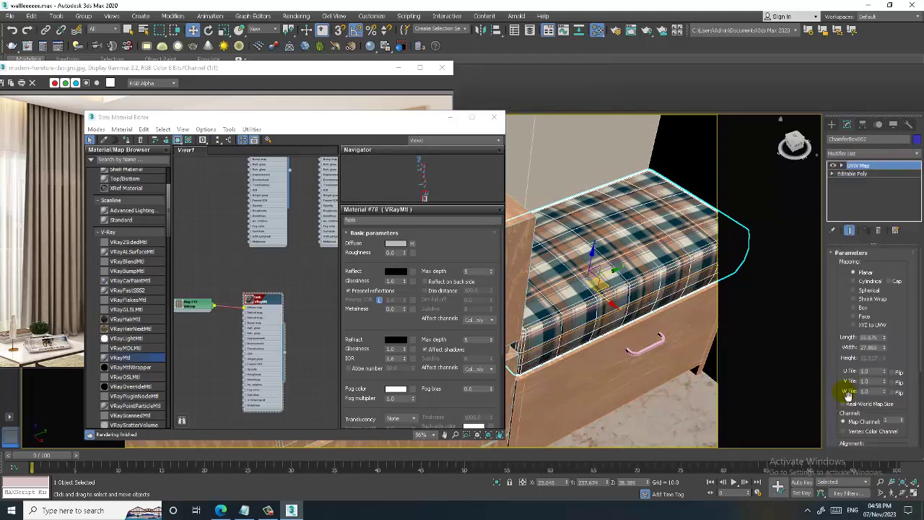
click(861, 309)
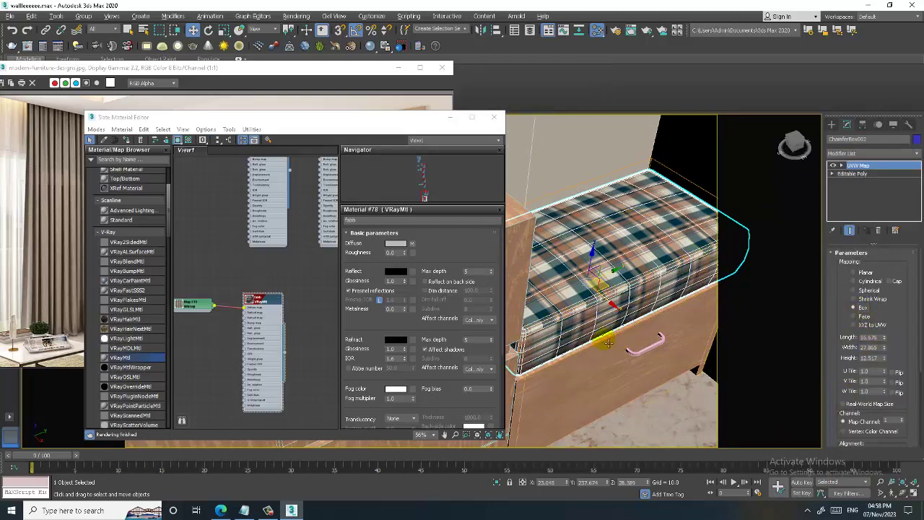
drag(882, 358, 894, 283)
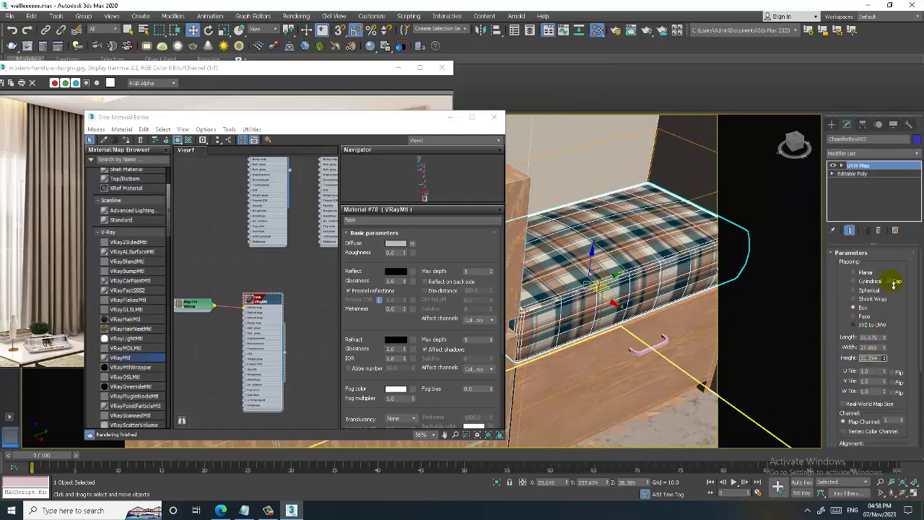
Add a Noise map (Map #11) to Material #78's graph and reduce its noise size
middle_drag(262, 345, 302, 284)
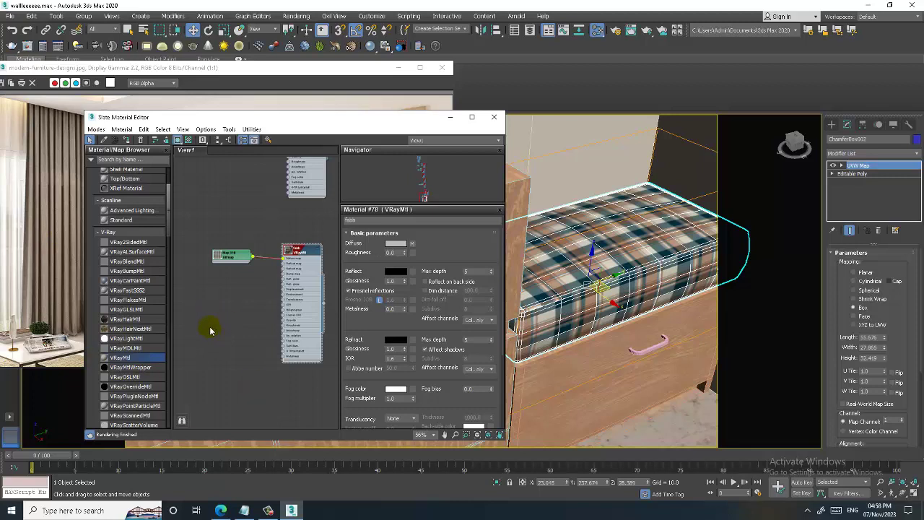
drag(178, 234, 174, 287)
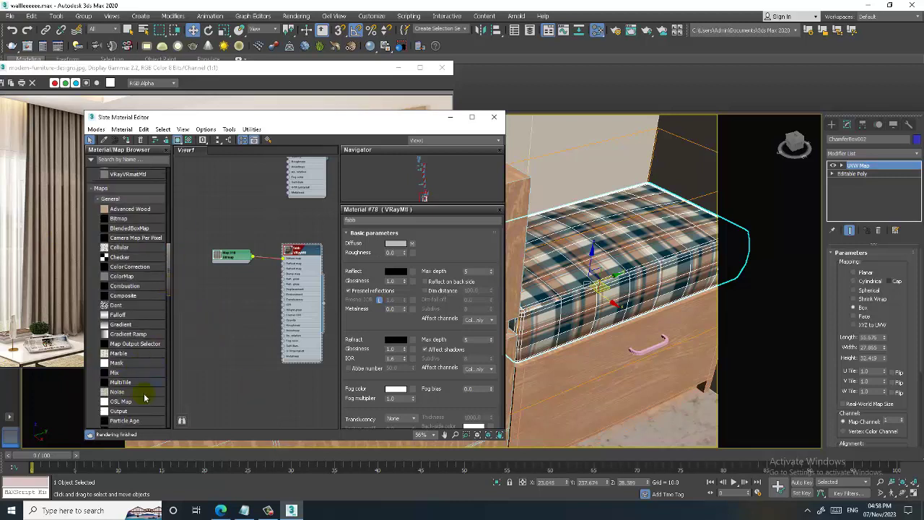
drag(202, 315, 202, 316)
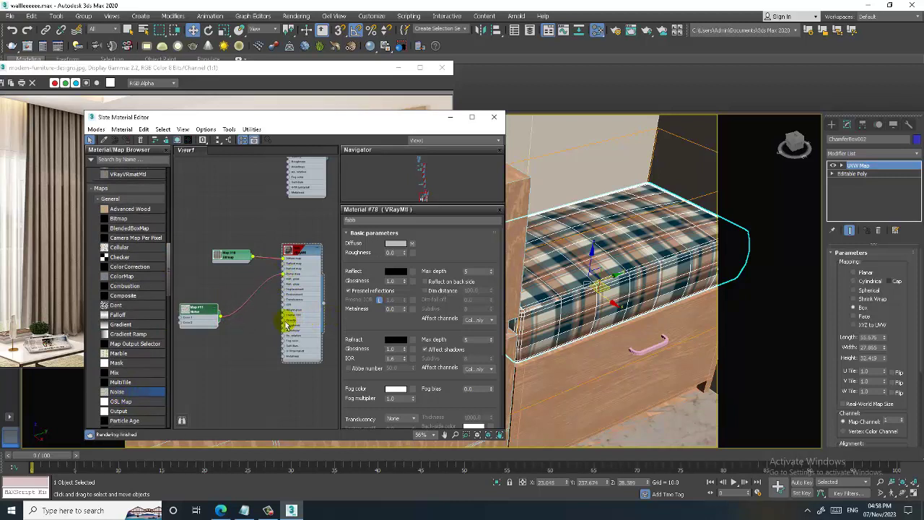
double_click(202, 311)
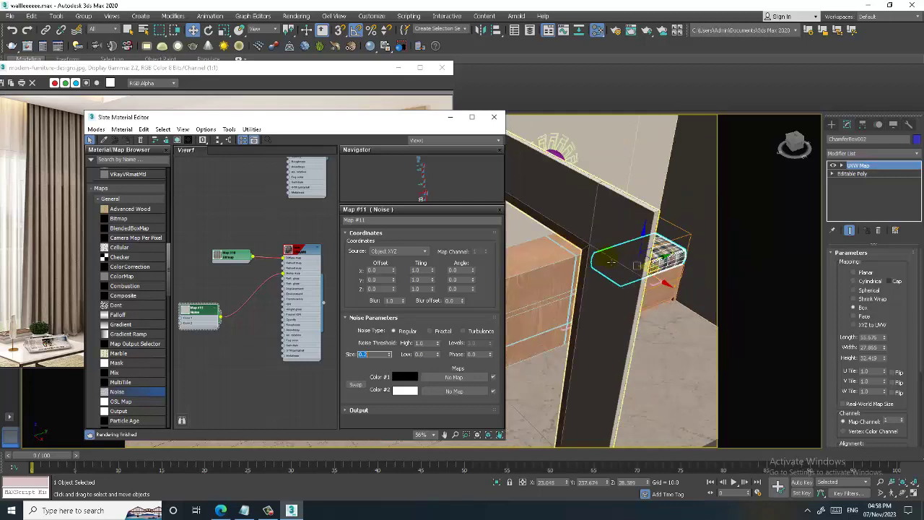
scroll(619, 226, down, 10)
scroll(619, 226, down, 3)
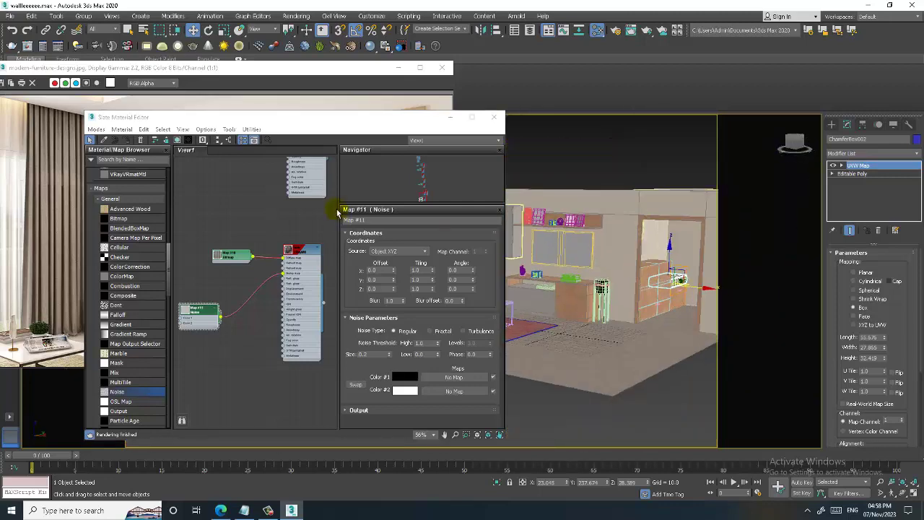
Move the Slate window aside, orbit and zoom to the TV unit shelf, and box-select the three books
click(367, 127)
drag(269, 117, 206, 266)
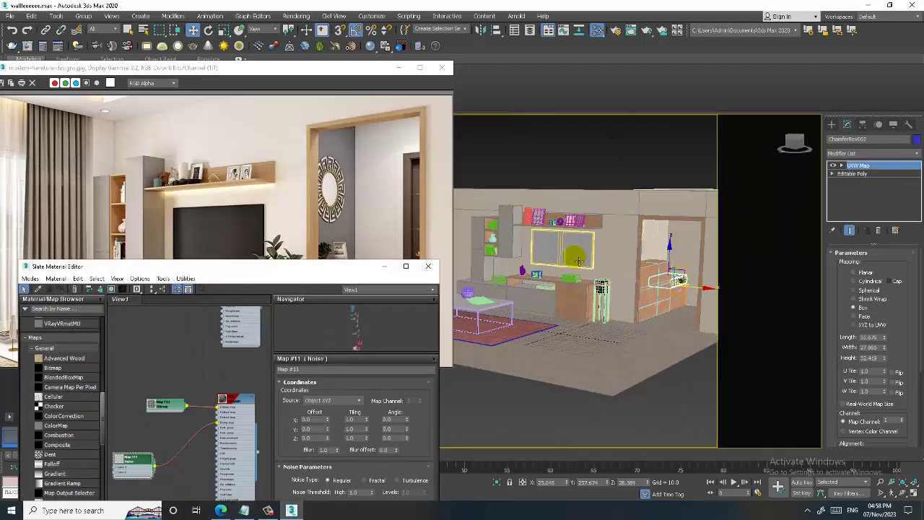
scroll(590, 256, up, 2)
scroll(591, 257, up, 4)
mouse_move(590, 256)
alt+middle_down()
mouse_move(634, 248)
mouse_move(599, 268)
alt+middle_up()
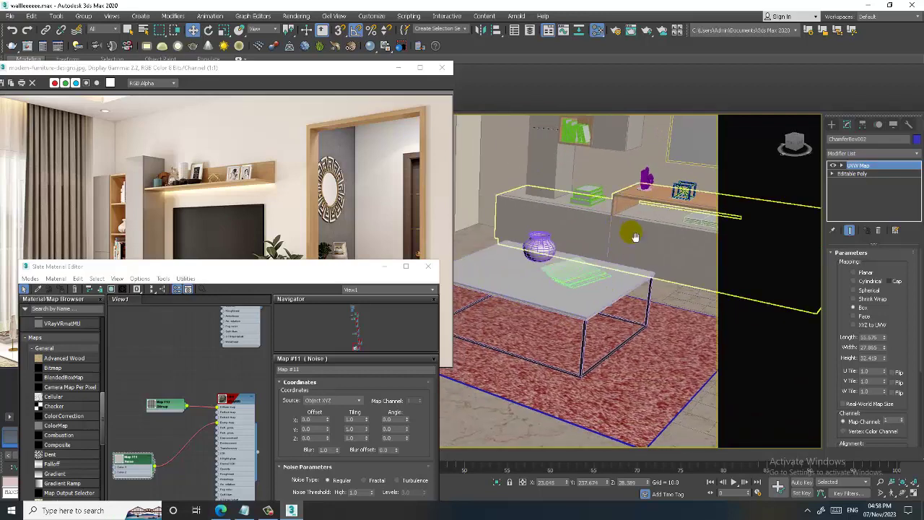
alt+middle_drag(635, 233, 569, 278)
scroll(570, 278, up, 2)
scroll(573, 278, up, 2)
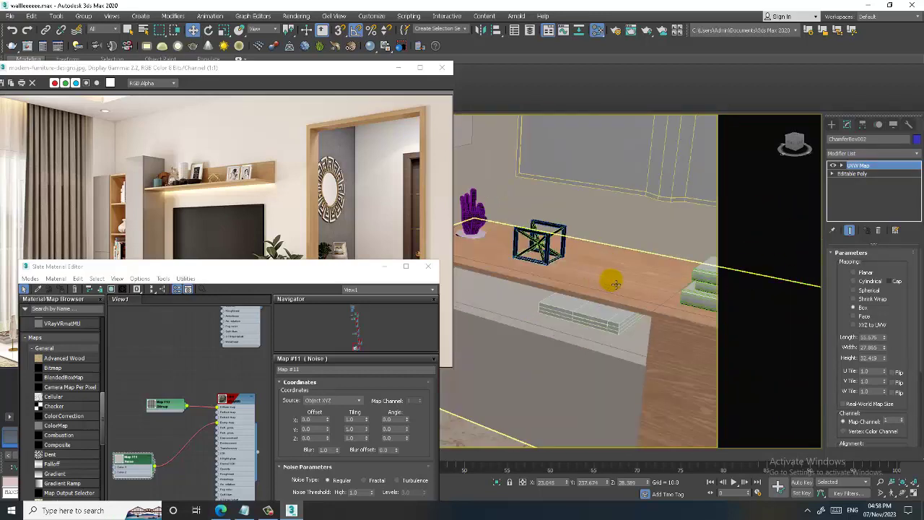
scroll(577, 278, up, 2)
scroll(581, 278, up, 2)
drag(583, 278, 586, 317)
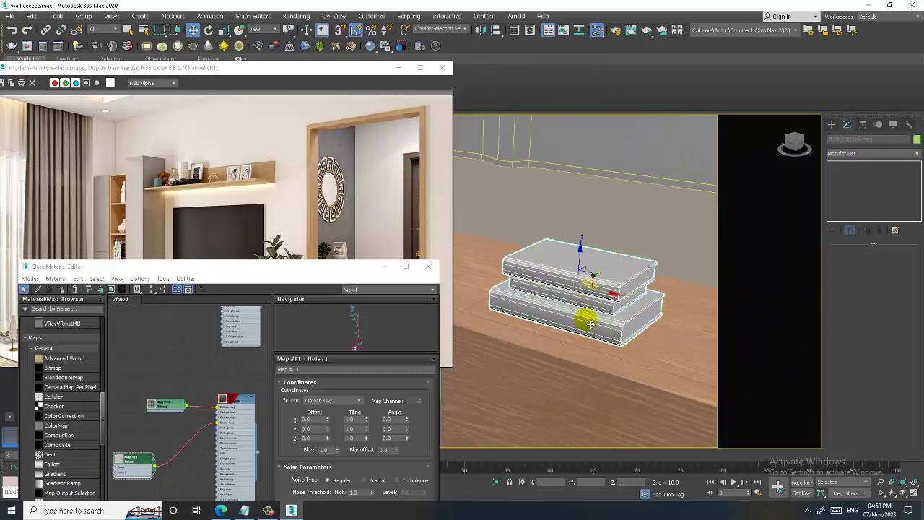
Reopen and reposition the Slate Material Editor, adding a new VRayMtl, Material #79
key(m)
key(m)
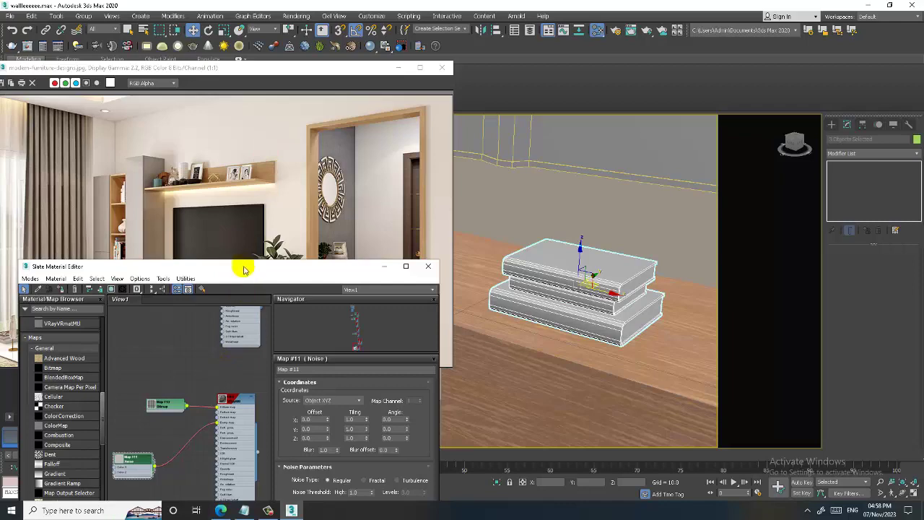
drag(243, 269, 259, 173)
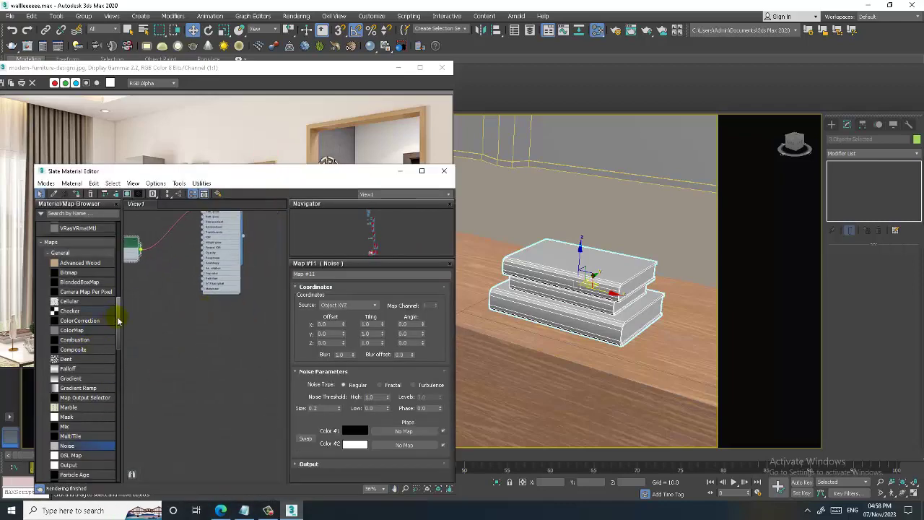
mouse_move(119, 334)
mouse_down()
mouse_move(124, 427)
mouse_move(116, 296)
mouse_move(210, 329)
mouse_up()
Create a VRayMtl with the book-spine bitmap as its diffuse map and assign it to the three books, shaded in the viewport
double_click(210, 330)
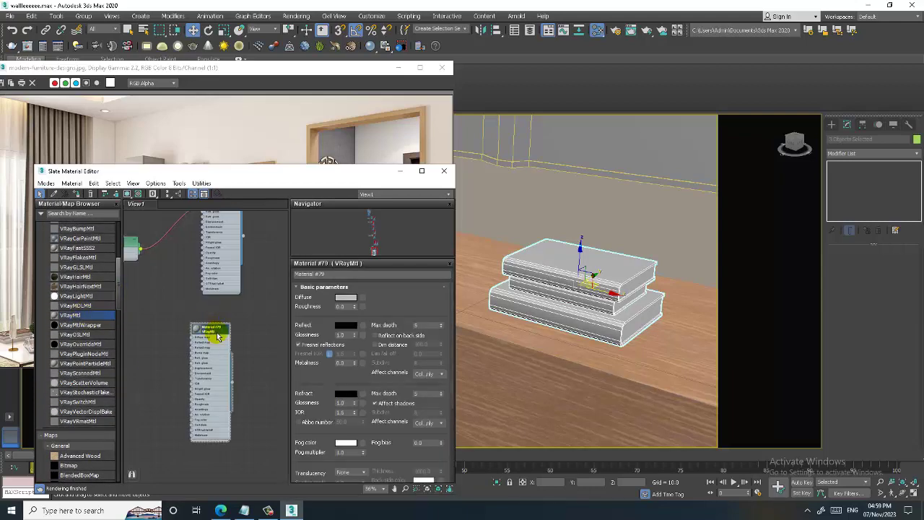
click(363, 298)
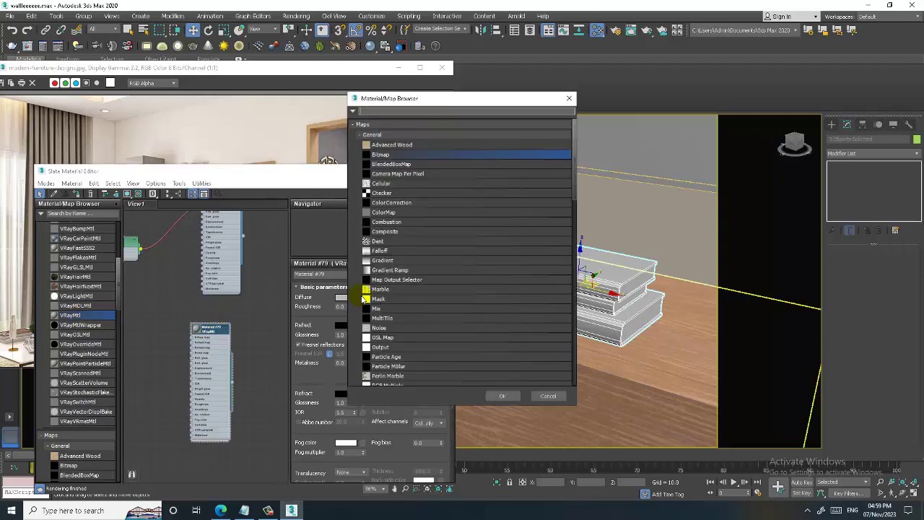
double_click(383, 154)
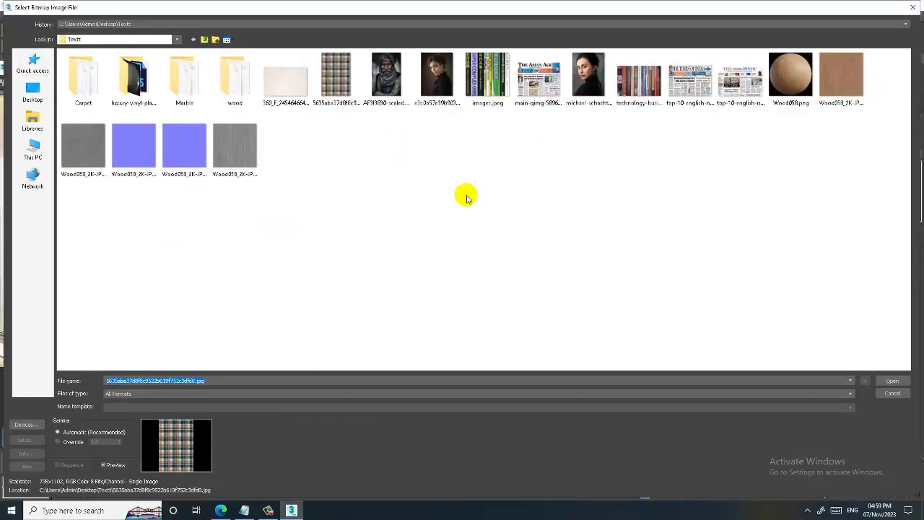
double_click(639, 80)
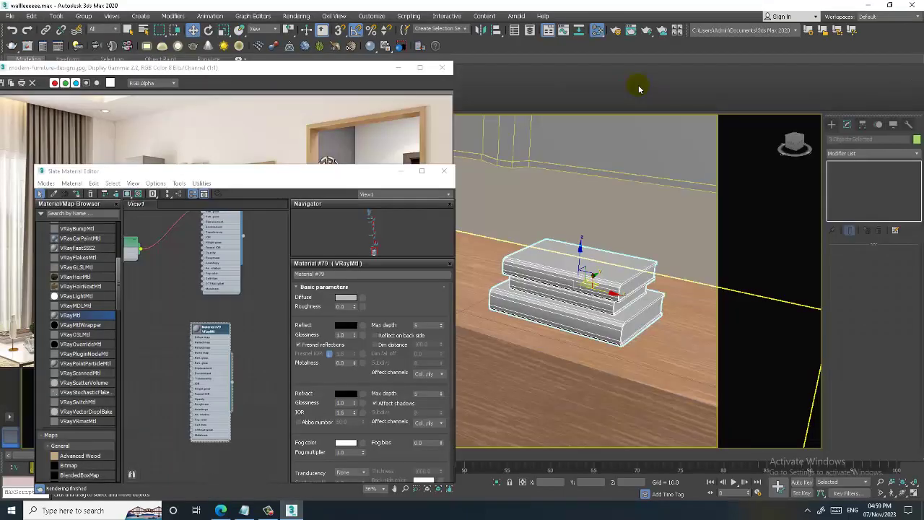
click(75, 194)
click(137, 194)
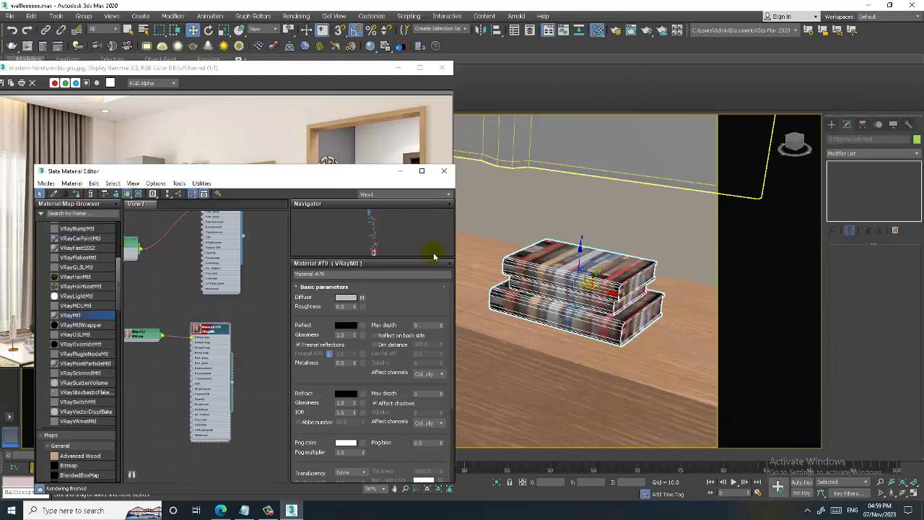
click(400, 171)
Add a Box UVW Map to the book stack, rotate its gizmo and fit it to the books
click(866, 153)
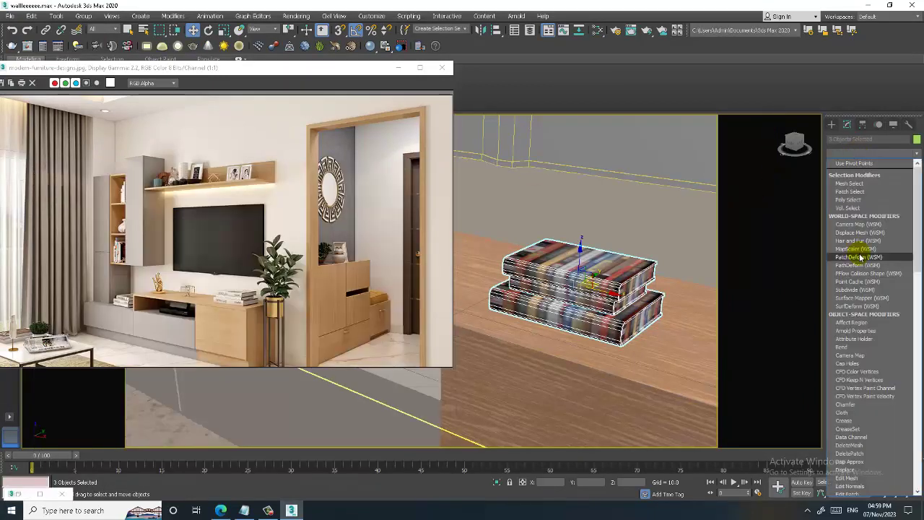
scroll(859, 257, down, 10)
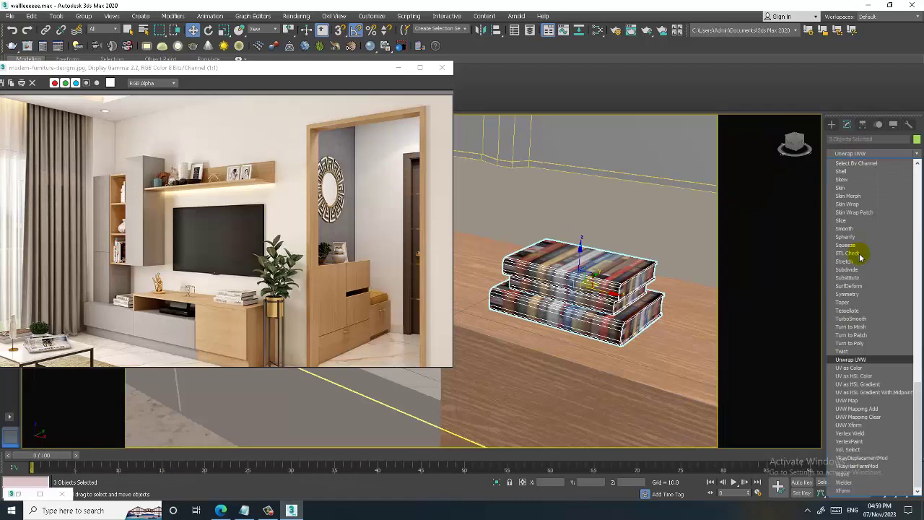
click(850, 406)
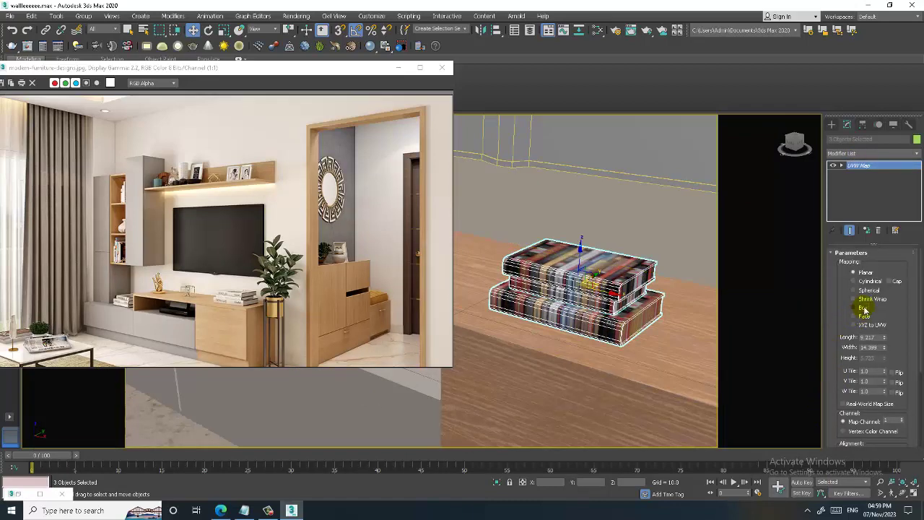
click(853, 308)
scroll(692, 297, up, 2)
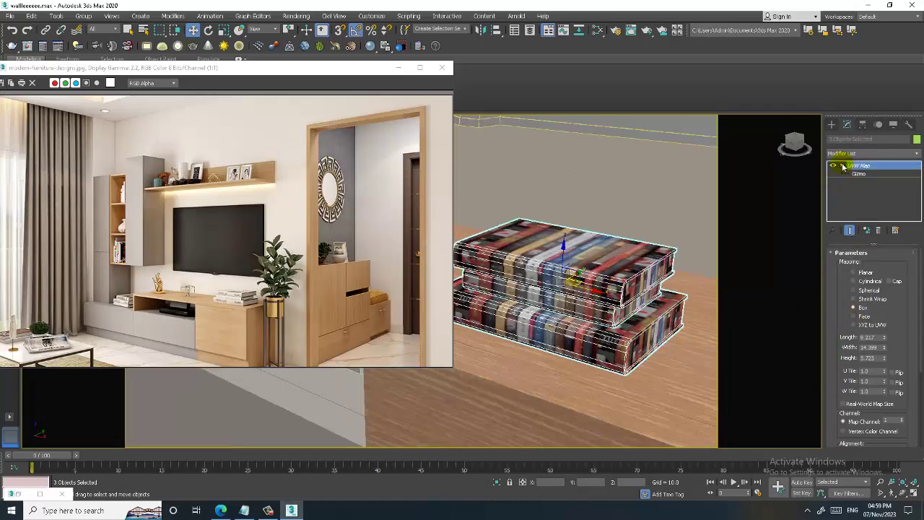
click(858, 173)
key(e)
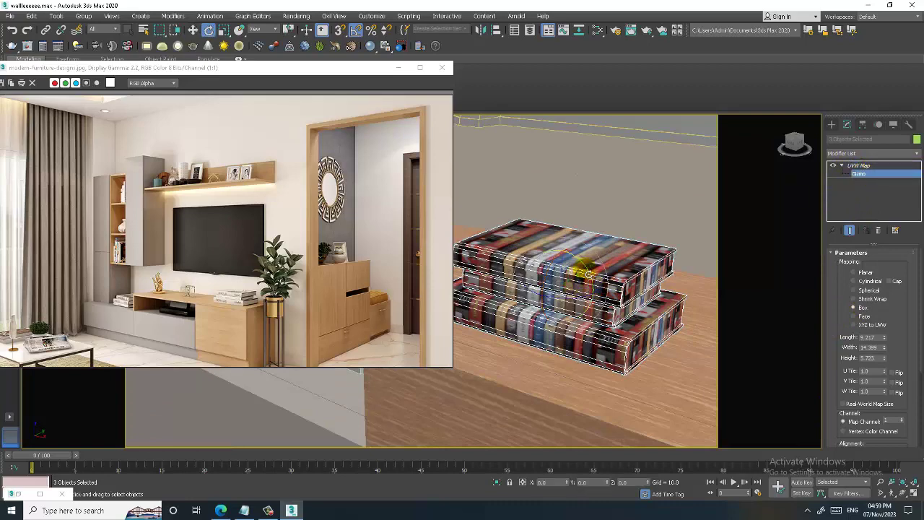
drag(589, 273, 586, 273)
key(w)
scroll(916, 361, down, 5)
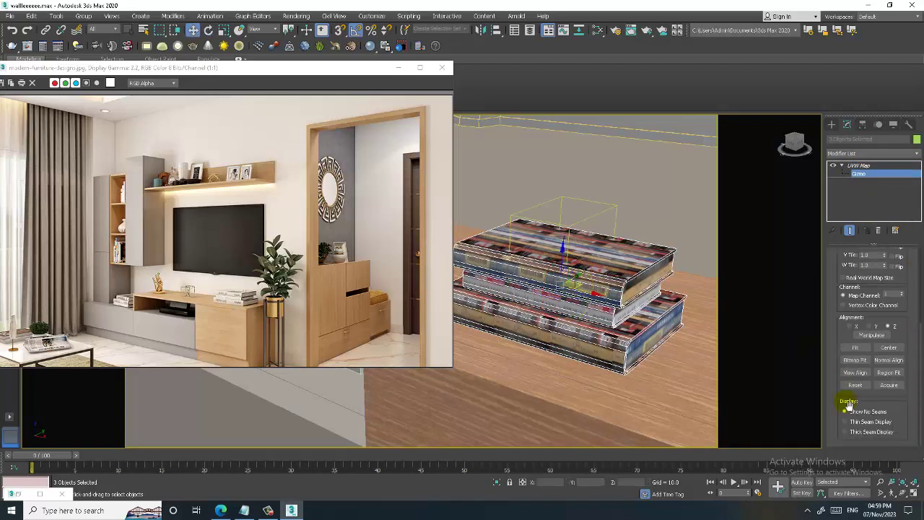
click(854, 349)
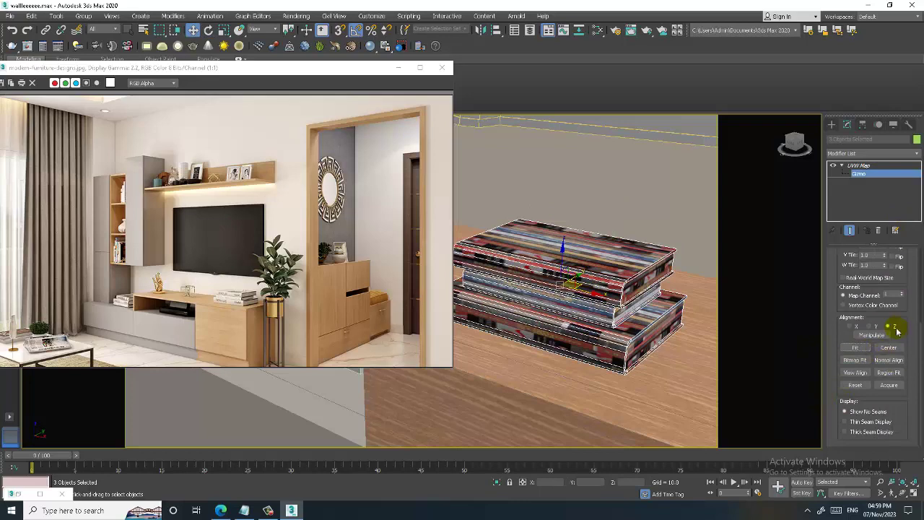
Widen the mapping gizmo from the front view, then convert the book stack to Editable Poly
key(shift+z)
scroll(907, 309, up, 3)
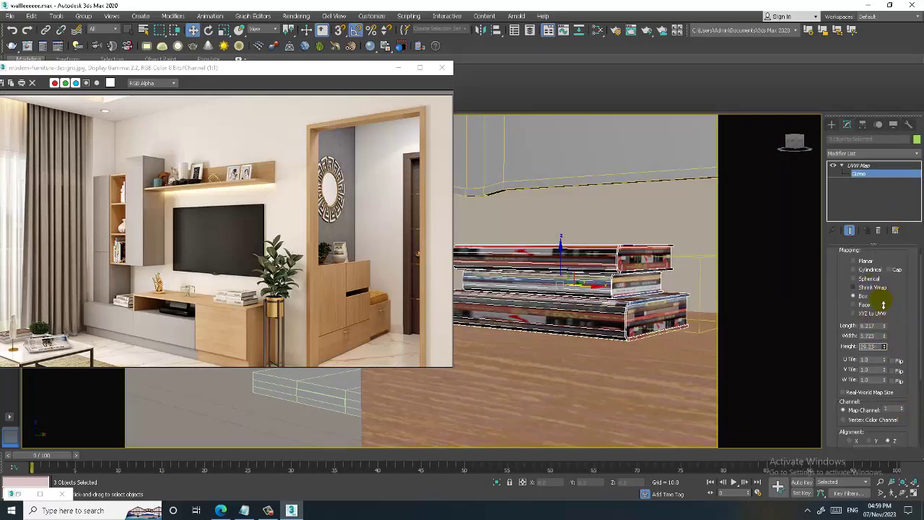
drag(884, 335, 884, 200)
alt+middle_drag(578, 281, 570, 253)
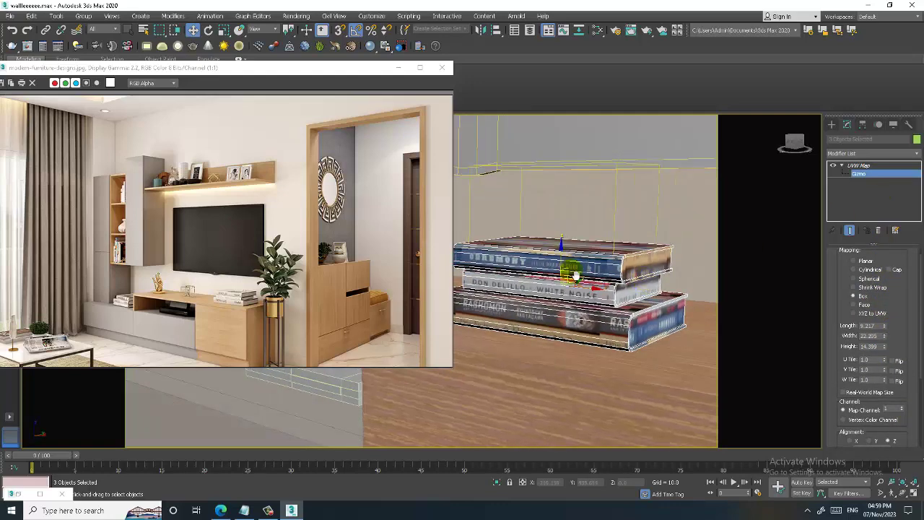
drag(571, 254, 575, 257)
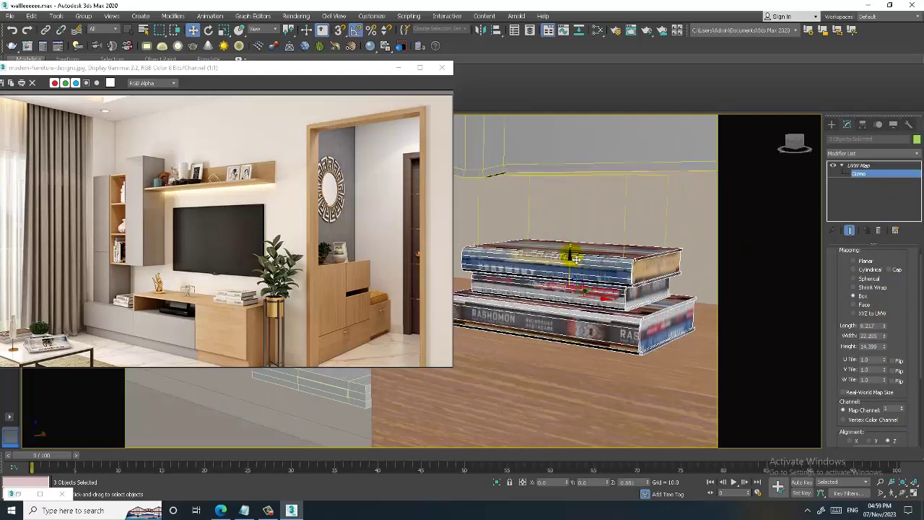
click(883, 347)
drag(883, 337, 885, 325)
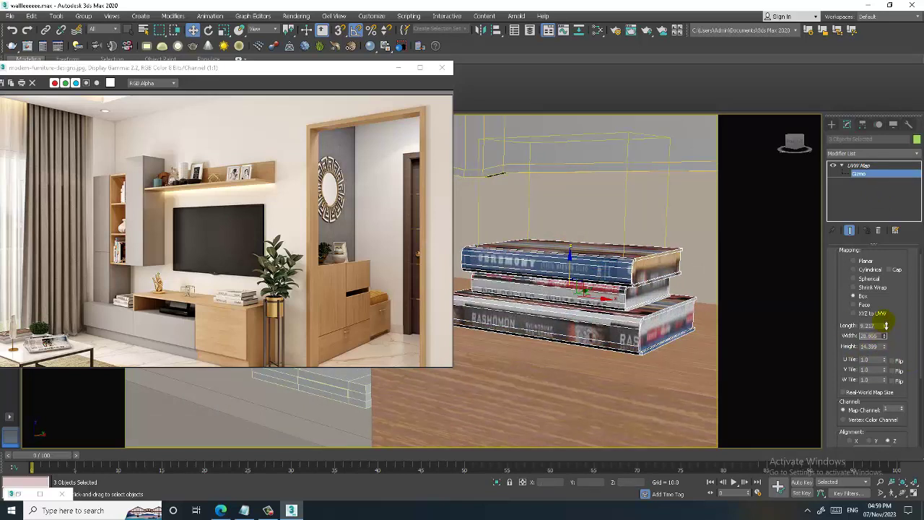
right_click(605, 270)
click(749, 375)
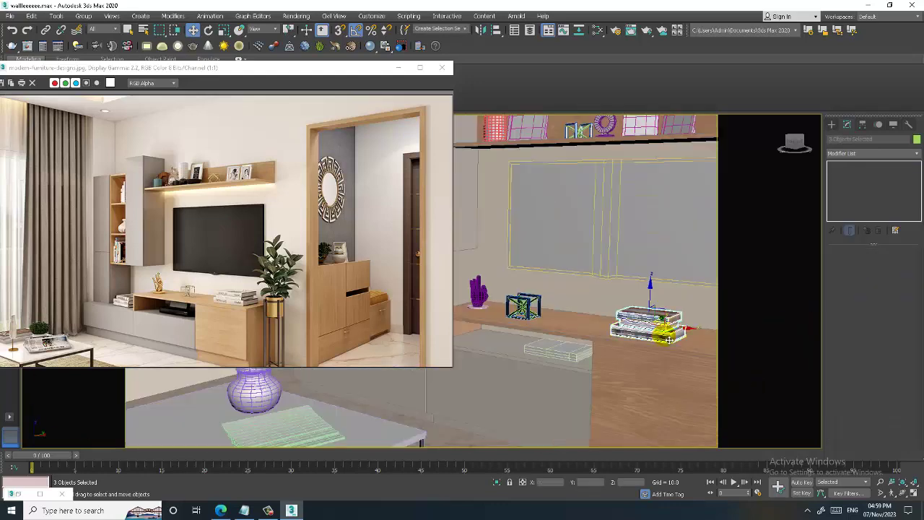
Select wall box Box039 and pick the wall face beside the seat at Polygon level
click(652, 250)
key(z)
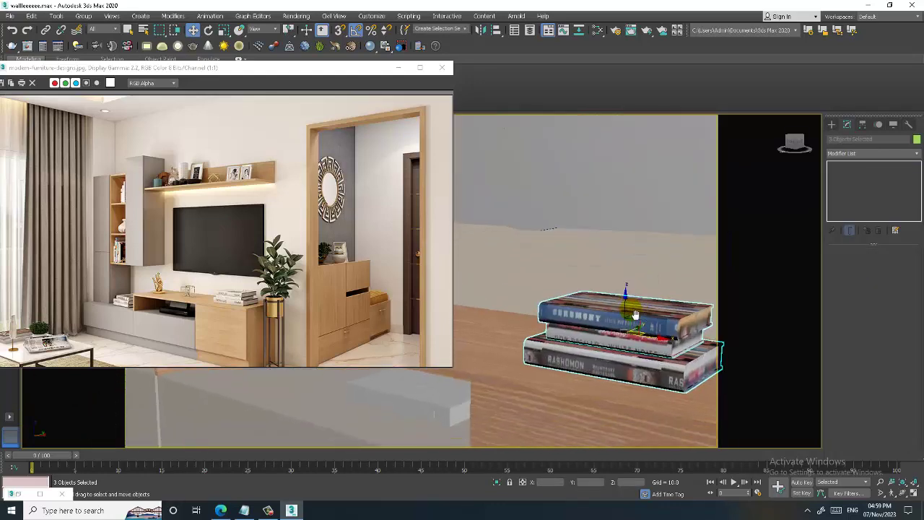
scroll(639, 315, down, 5)
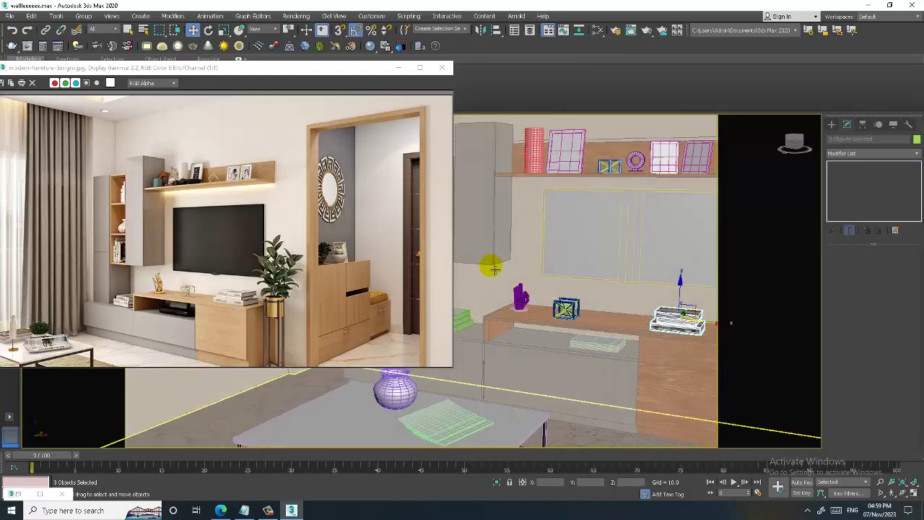
alt+middle_drag(594, 324, 576, 306)
mouse_move(608, 270)
middle_down()
mouse_move(569, 297)
mouse_move(599, 254)
mouse_move(540, 207)
mouse_move(574, 240)
mouse_move(571, 288)
mouse_move(536, 282)
middle_up()
scroll(572, 240, down, 5)
click(586, 261)
scroll(586, 263, up, 3)
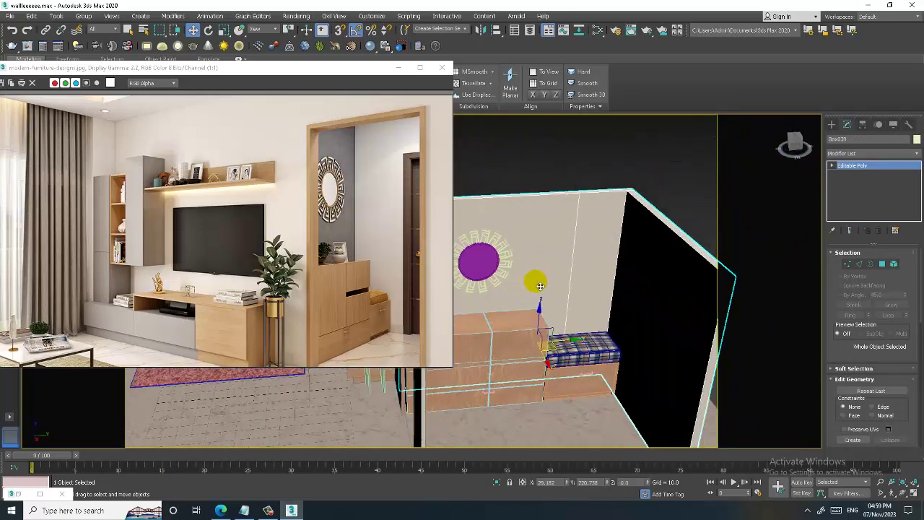
click(883, 264)
click(549, 232)
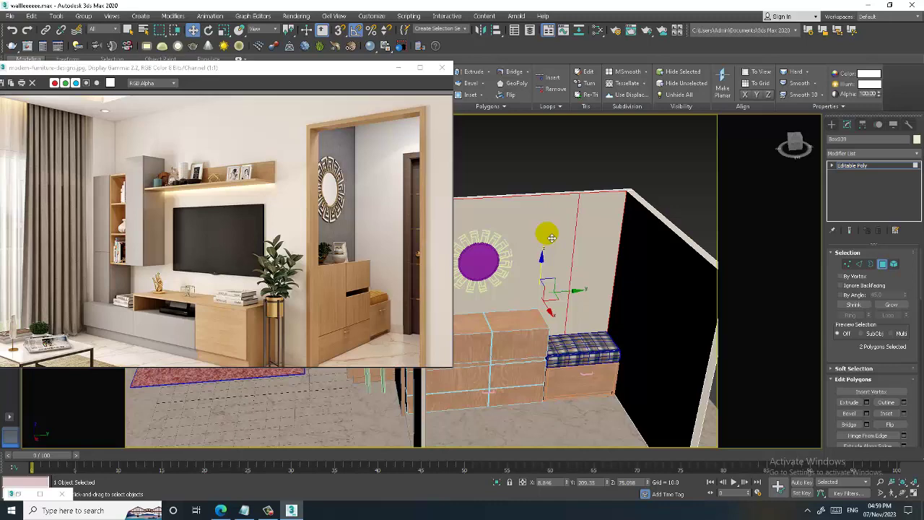
mouse_move(552, 237)
alt+middle_down()
mouse_move(590, 262)
mouse_move(631, 250)
alt+middle_up()
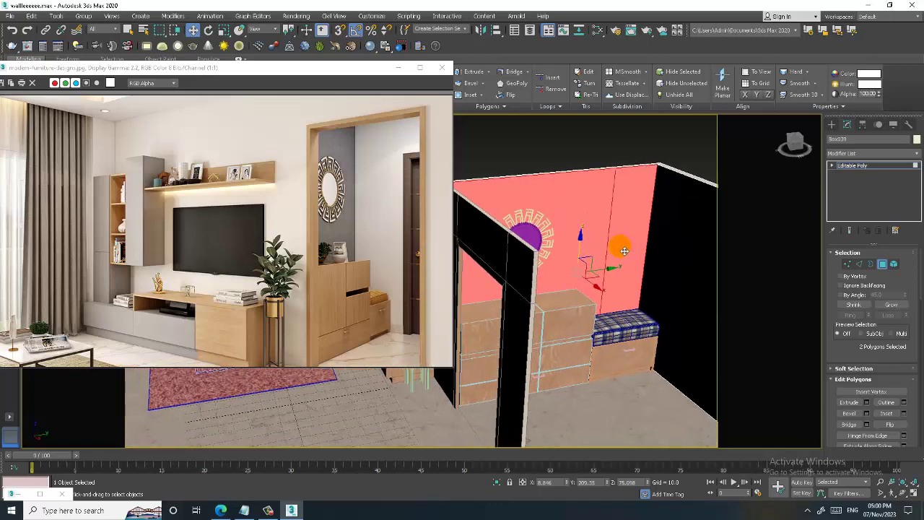
Create a new VRayMtl with a grey diffuse of 90 and assign it to the selected wall faces
key(m)
middle_drag(187, 397, 180, 256)
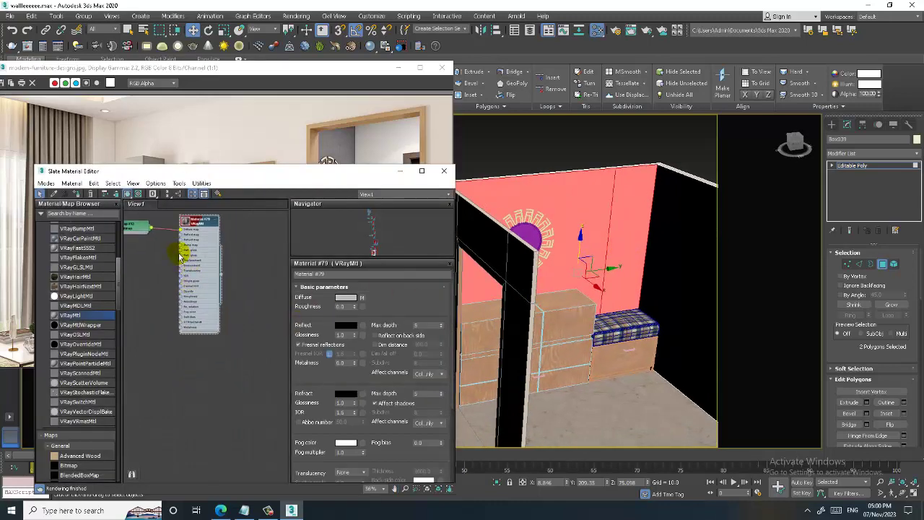
drag(199, 357, 199, 356)
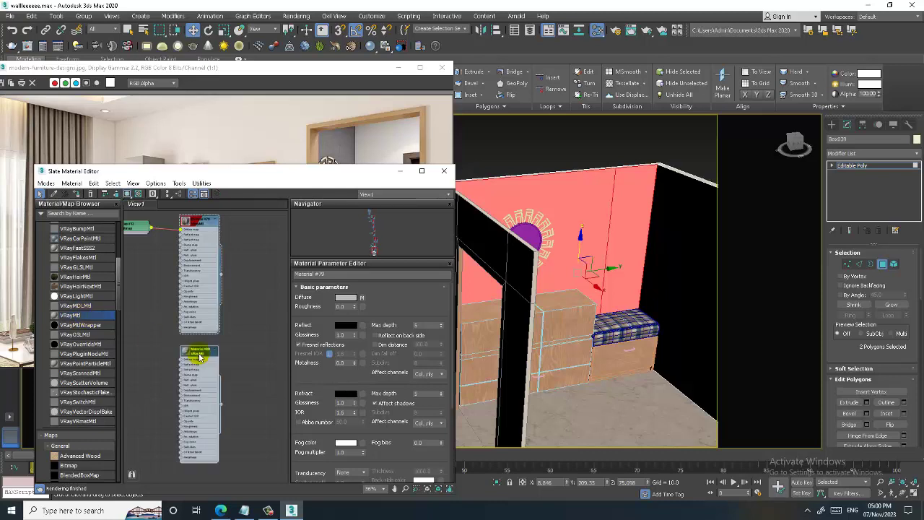
click(345, 299)
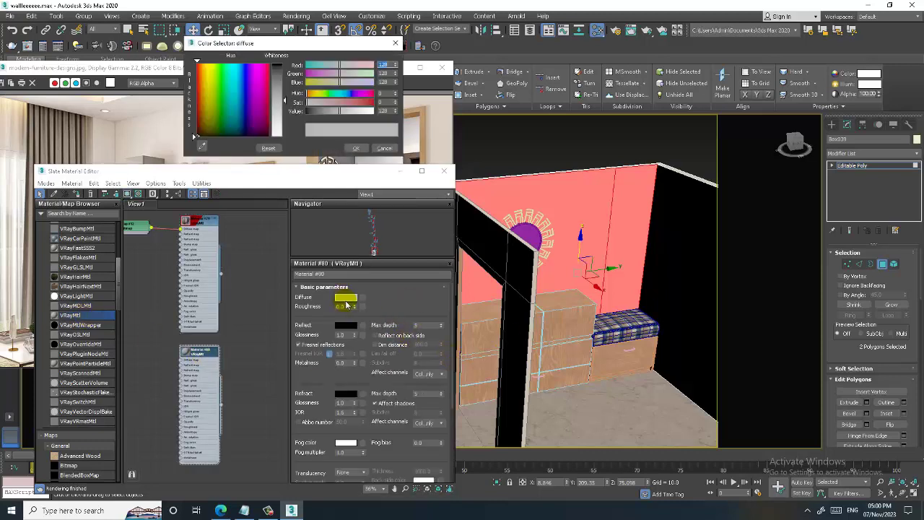
drag(279, 100, 278, 81)
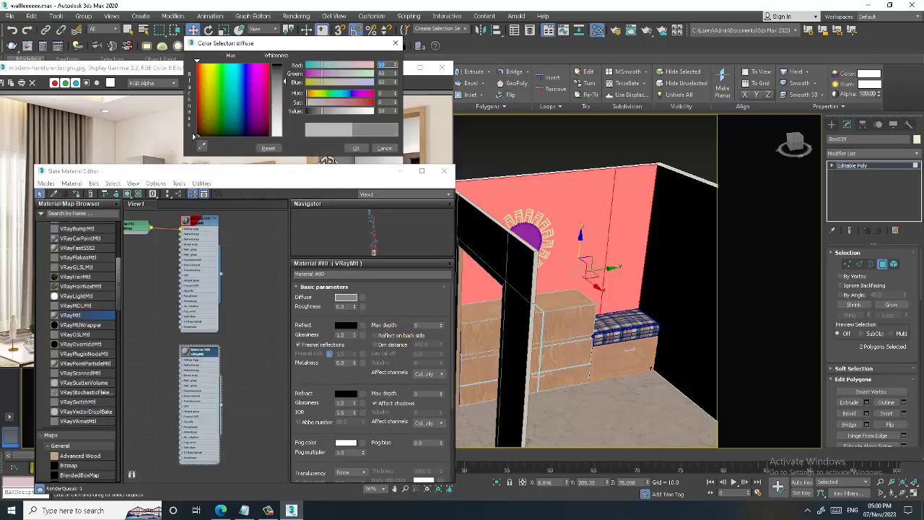
click(355, 147)
click(81, 193)
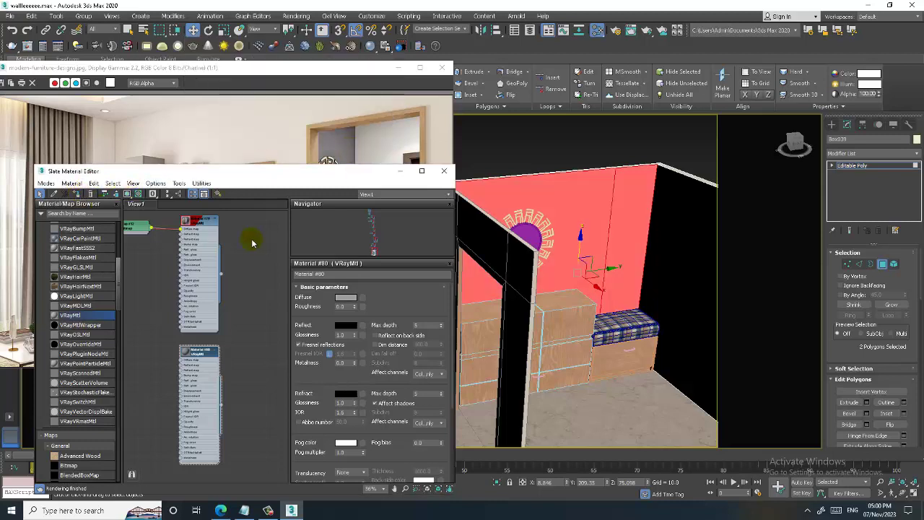
click(520, 190)
mouse_move(605, 181)
alt+middle_down()
mouse_move(686, 268)
mouse_move(583, 268)
mouse_move(645, 262)
mouse_move(589, 284)
alt+middle_up()
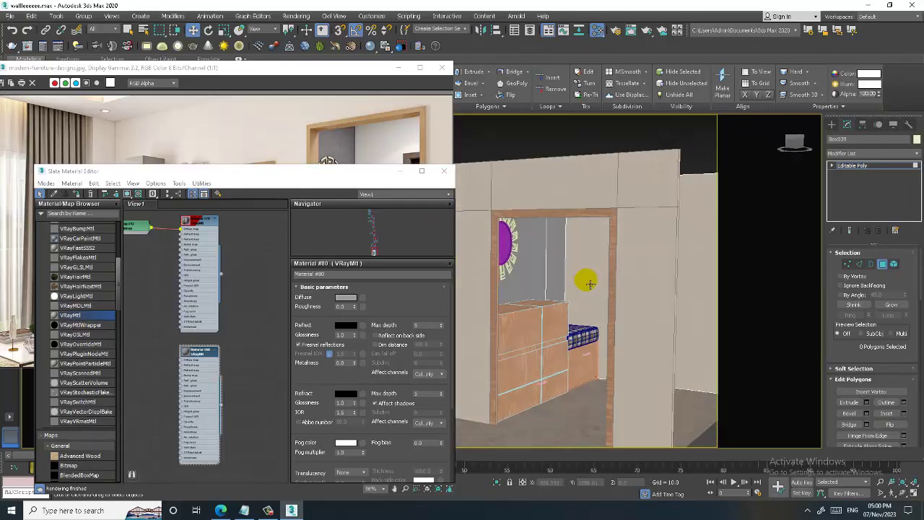
Move the material editor aside and zoom toward the left bookshelf cabinet
scroll(585, 280, up, 3)
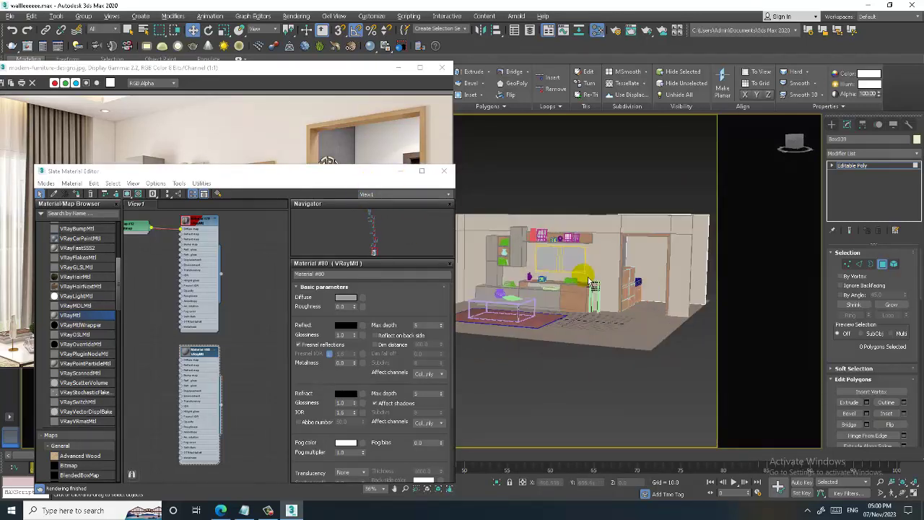
scroll(564, 273, up, 3)
drag(190, 171, 464, 389)
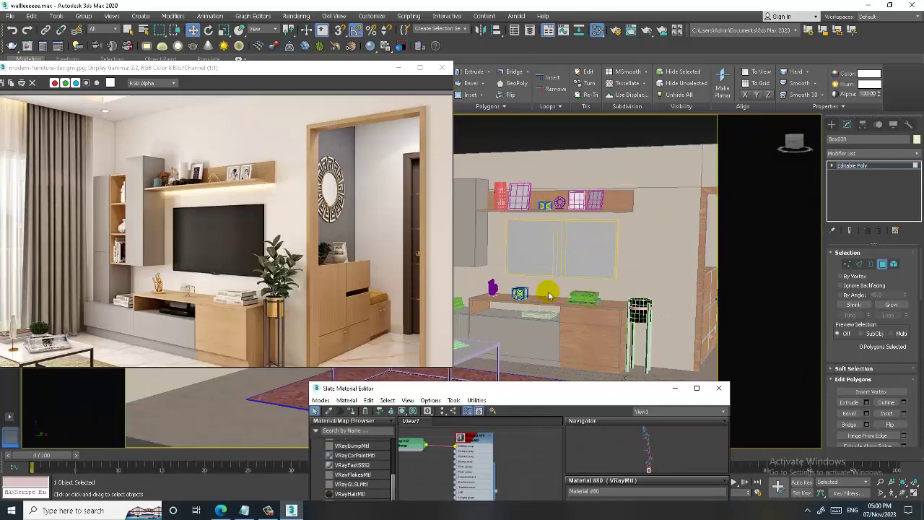
mouse_move(549, 291)
middle_down()
mouse_move(504, 266)
mouse_move(562, 310)
middle_up()
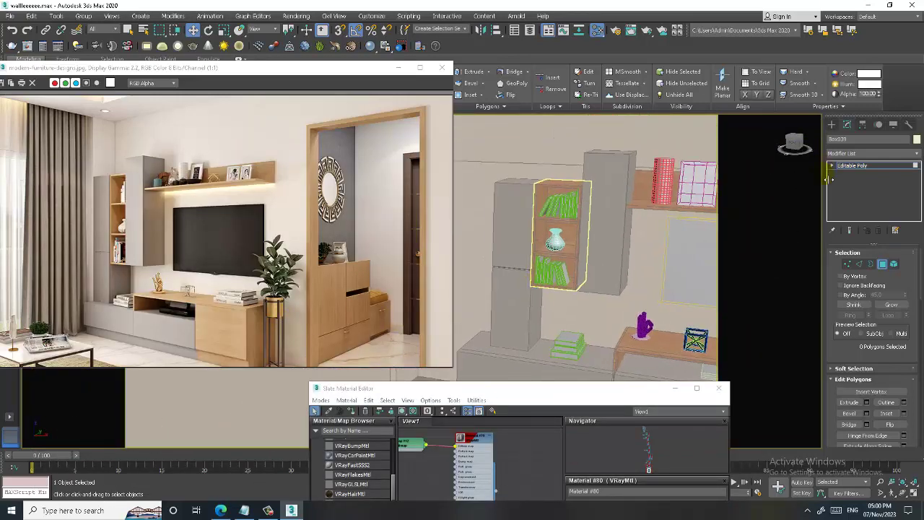
Leave polygon mode, select the vase on the shelf, and rearrange the editor and reference windows
click(881, 167)
scroll(594, 262, up, 2)
click(511, 221)
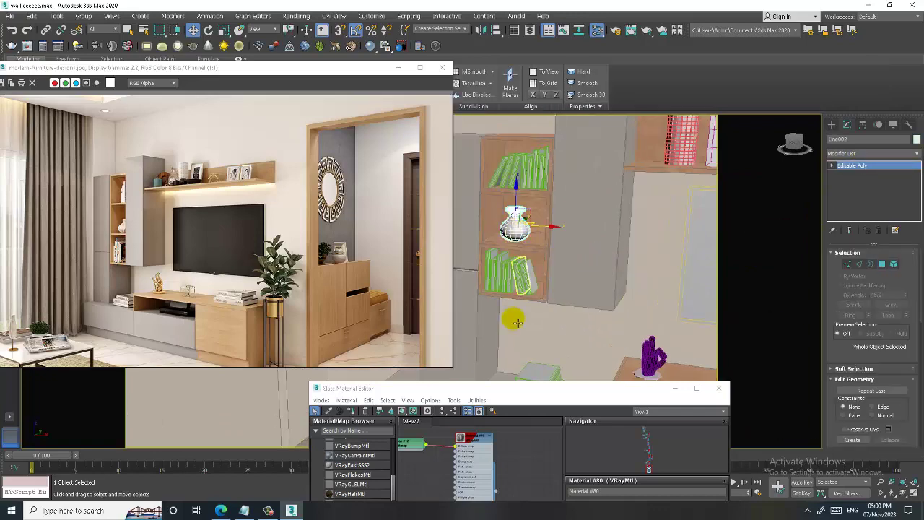
drag(495, 394, 688, 158)
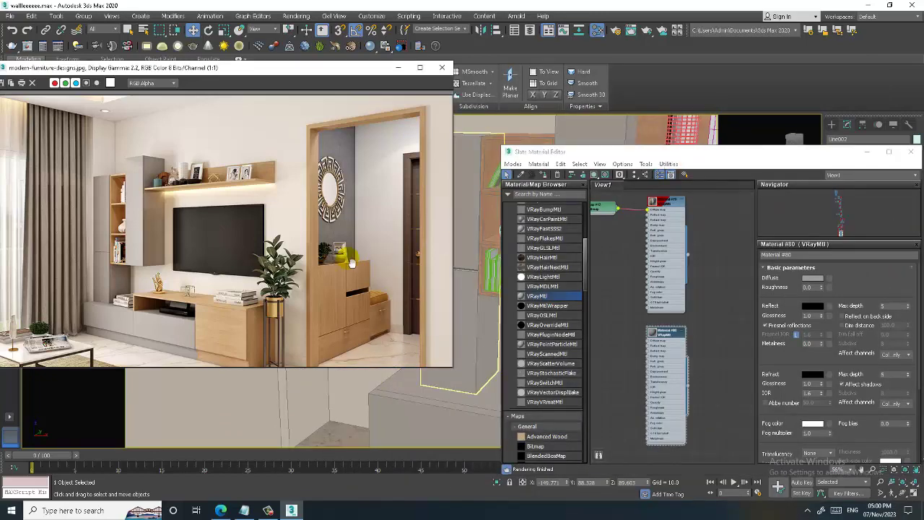
drag(275, 70, 145, 81)
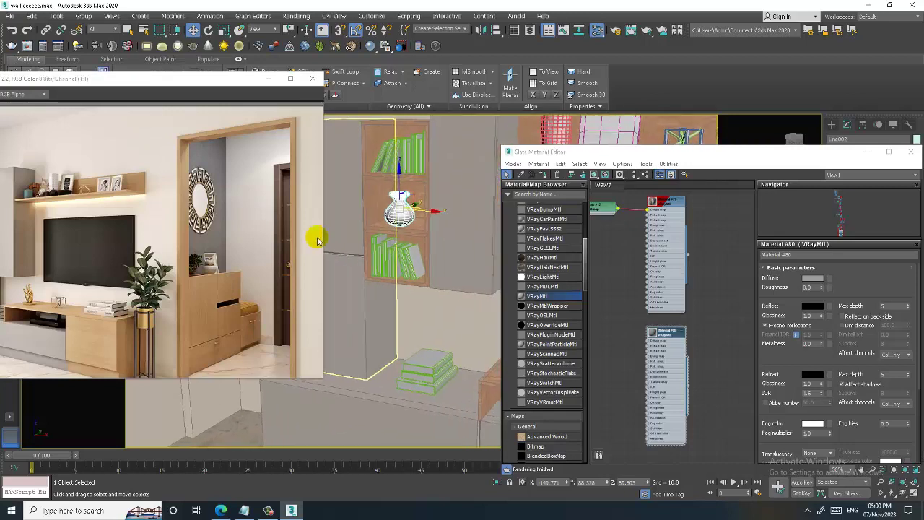
drag(710, 254, 660, 264)
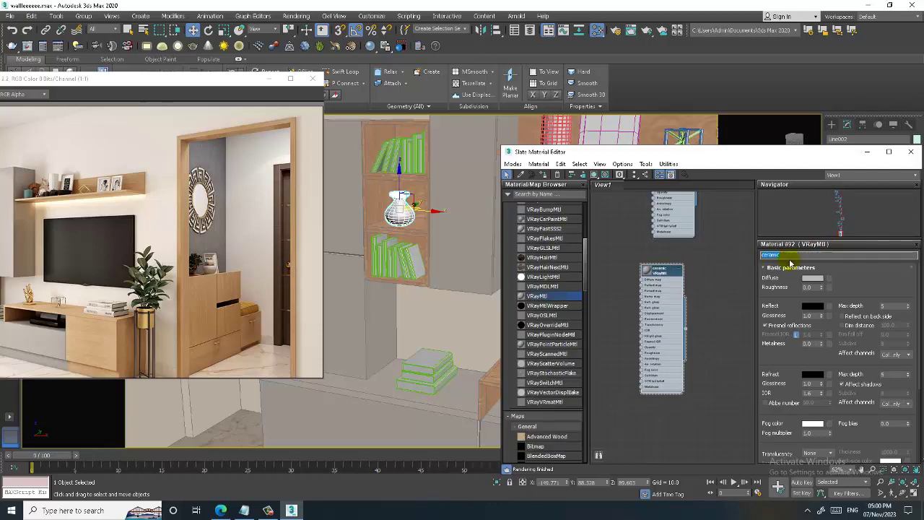
Give the ceramic material a bitmap diffuse texture and a dark grey reflection of 52
click(827, 279)
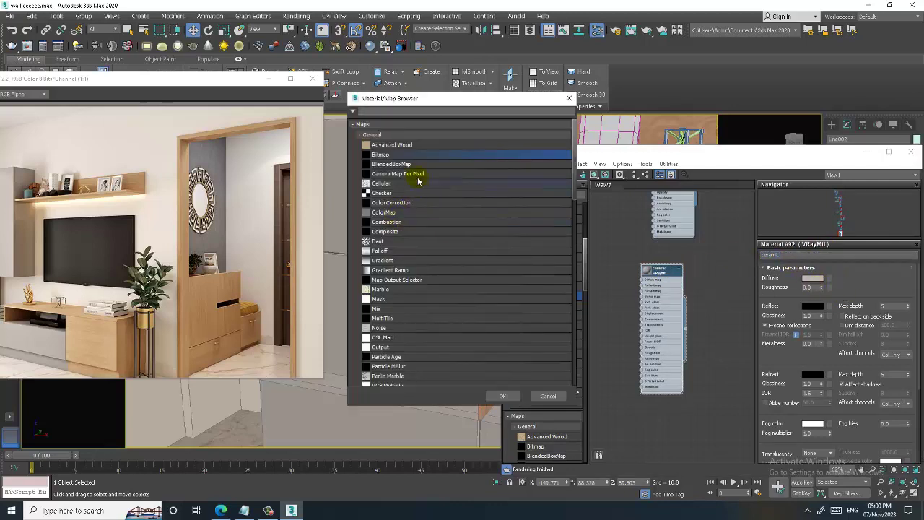
double_click(396, 155)
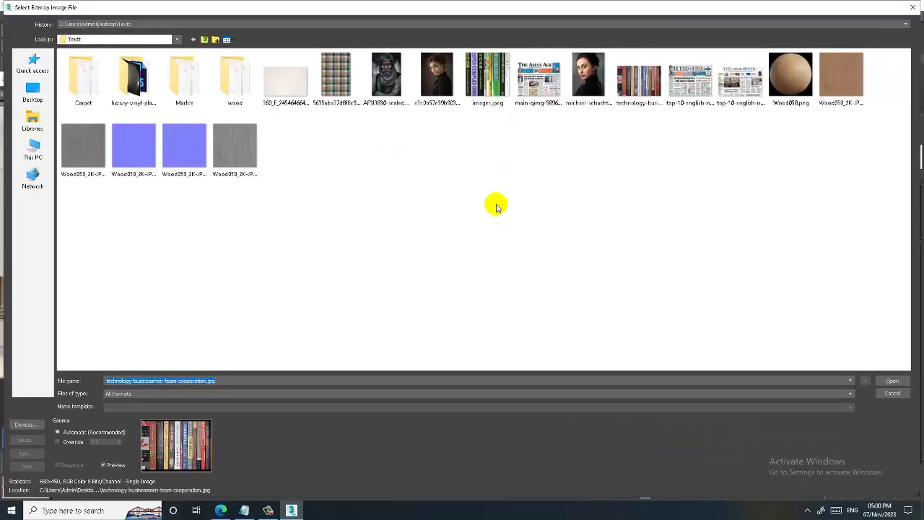
double_click(283, 72)
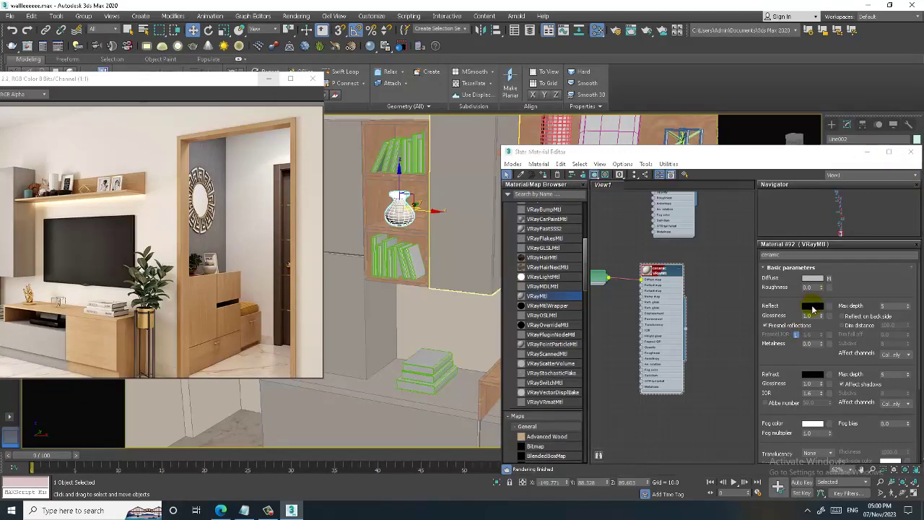
click(812, 306)
drag(284, 65, 284, 76)
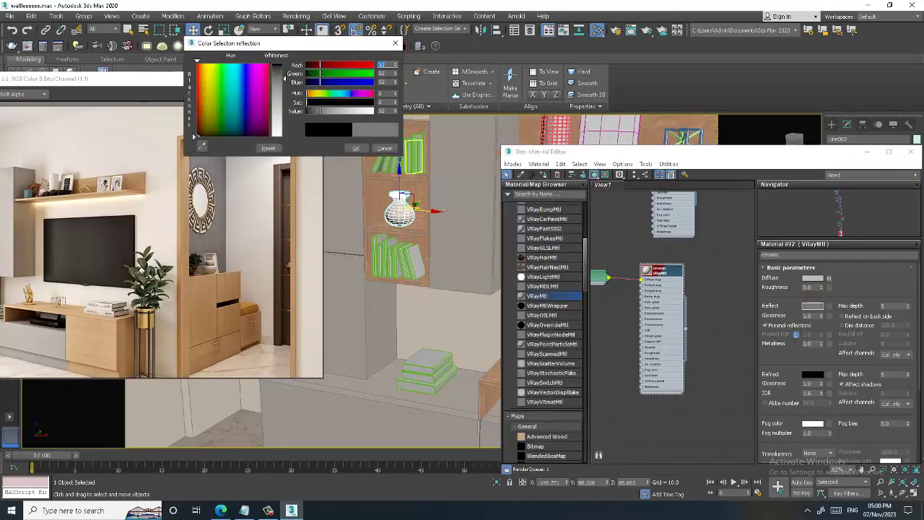
click(355, 148)
click(867, 152)
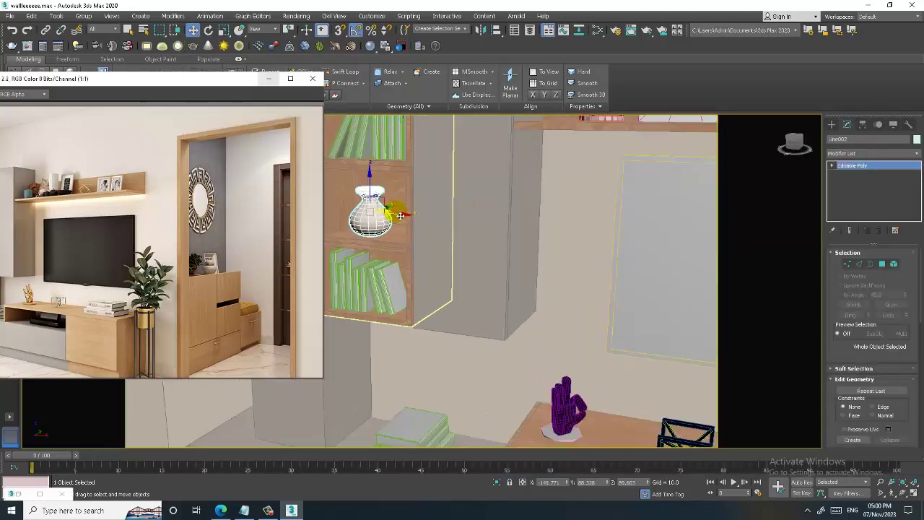
Add a Cylindrical UVW Map to the vase, aligned upright and fitted to its size
key(z)
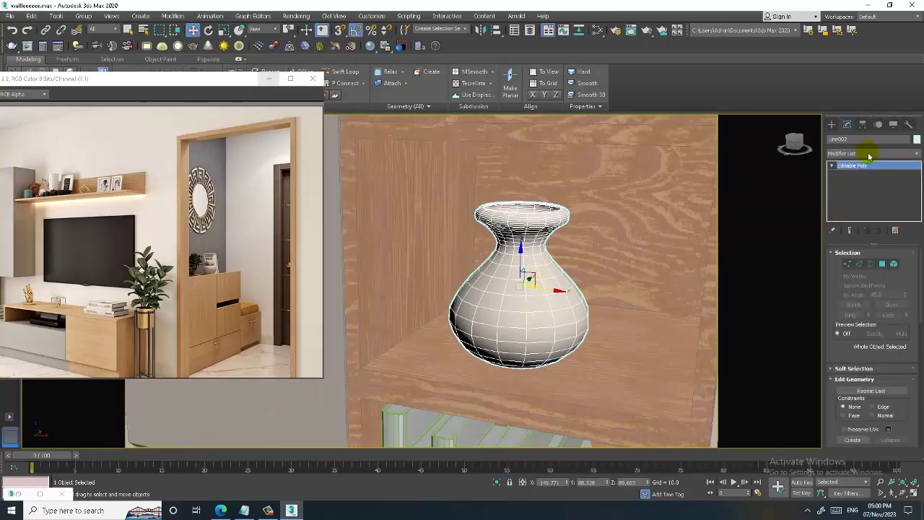
click(868, 156)
key(u)
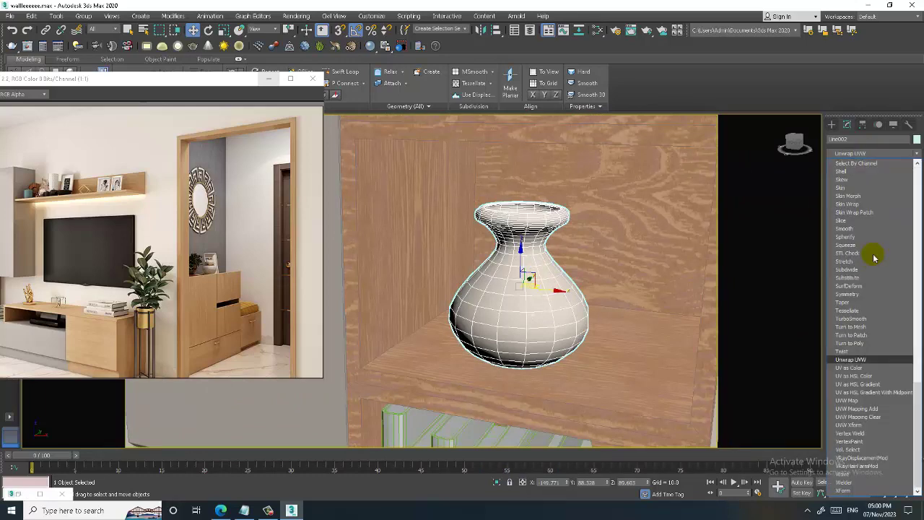
click(849, 400)
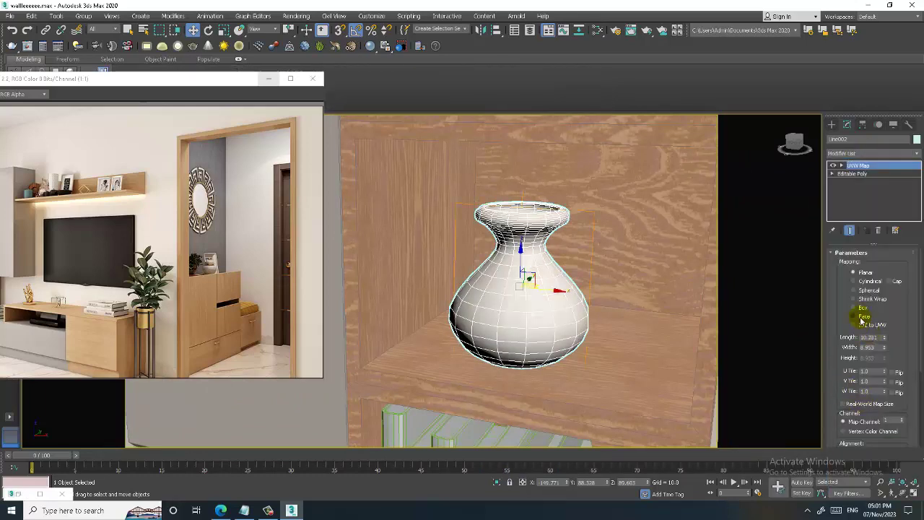
click(864, 281)
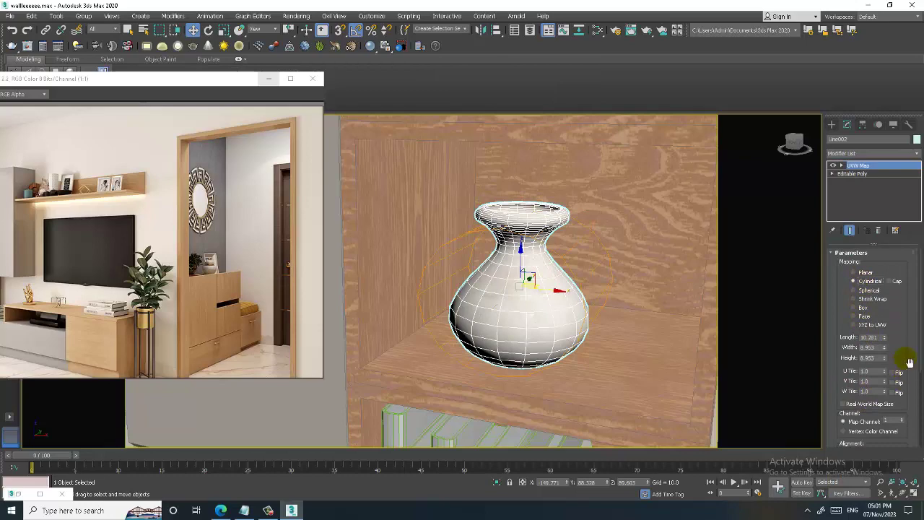
scroll(903, 361, down, 3)
click(852, 353)
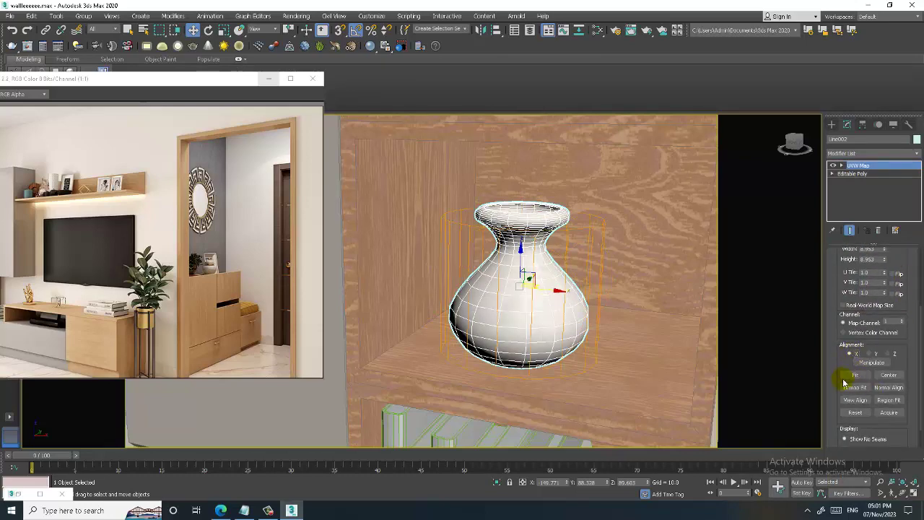
click(853, 375)
scroll(604, 298, down, 5)
Orbit toward the shelf and select the shelf box
mouse_move(604, 298)
alt+middle_down()
mouse_move(556, 288)
mouse_move(546, 371)
mouse_move(489, 320)
alt+middle_up()
scroll(591, 303, up, 2)
click(602, 239)
scroll(610, 301, down, 5)
scroll(579, 296, up, 3)
scroll(548, 300, up, 5)
Select the five upright books and assign them the book-spine material
scroll(506, 317, up, 4)
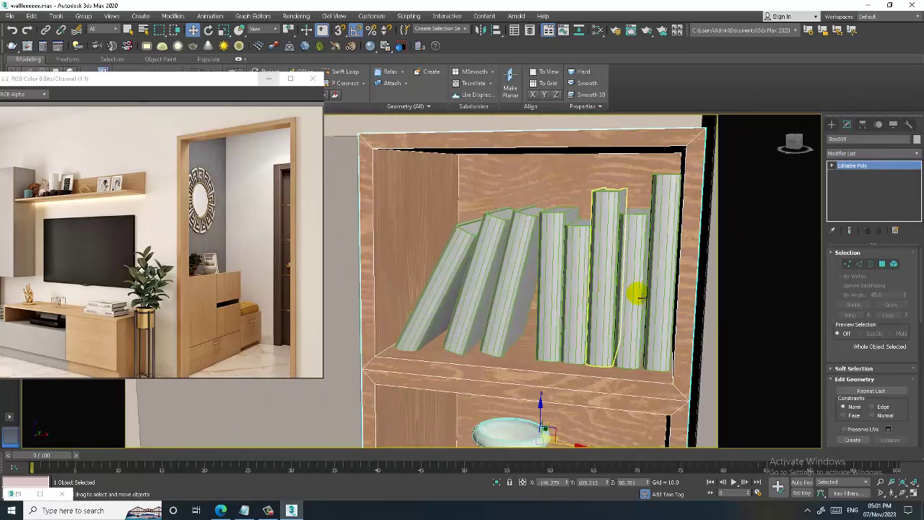
click(670, 281)
ctrl+click(629, 282)
ctrl+click(602, 274)
ctrl+click(576, 271)
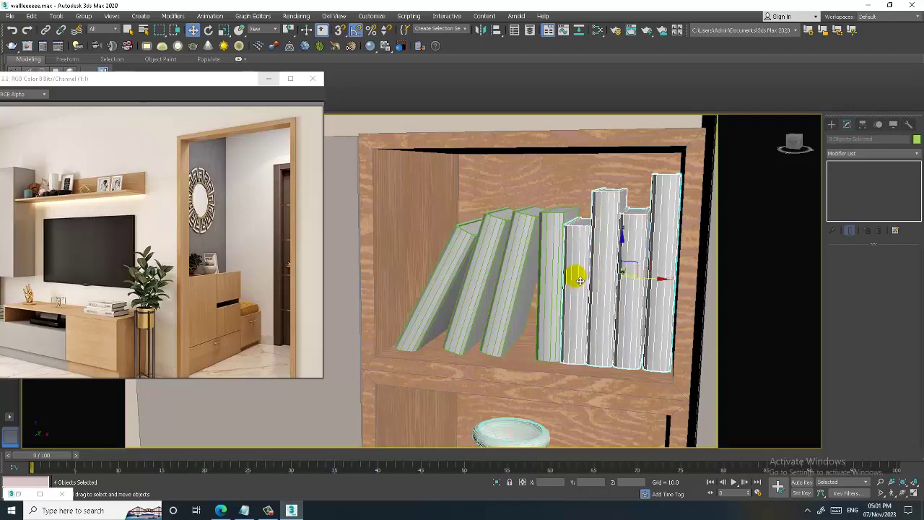
ctrl+click(556, 278)
key(m)
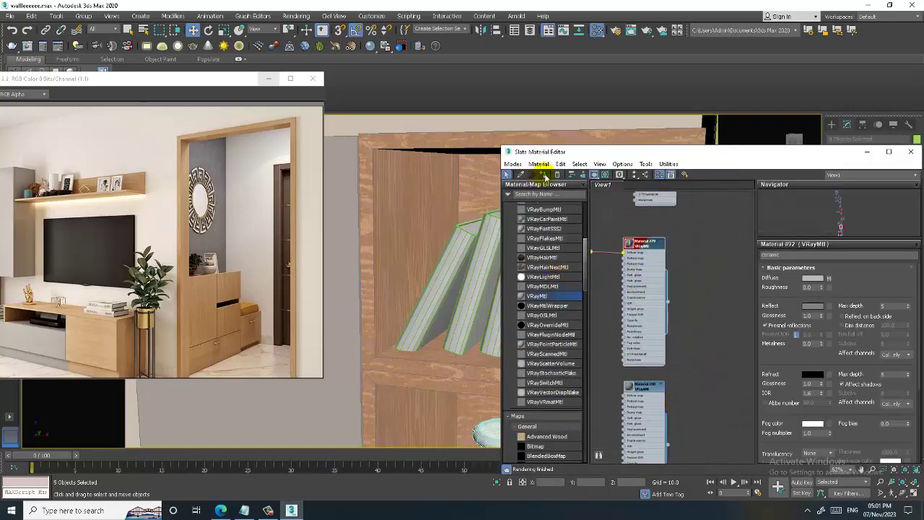
click(870, 154)
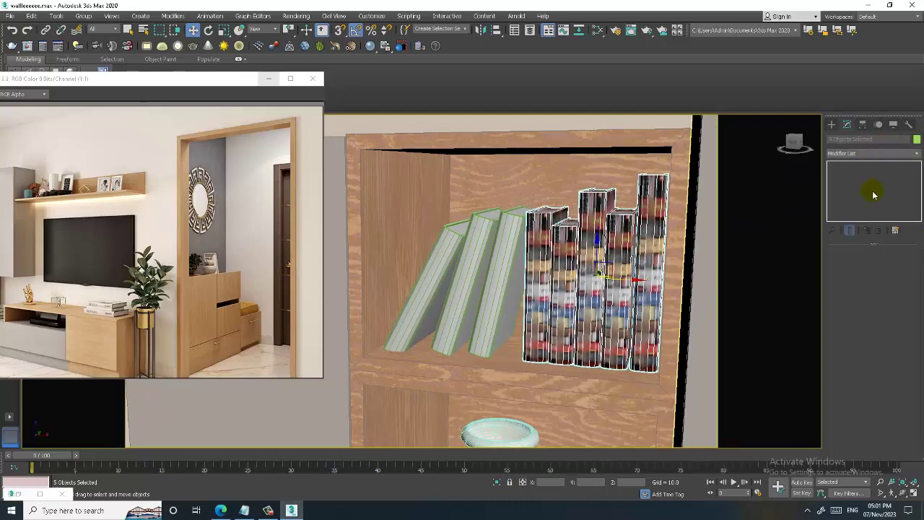
Add a Box UVW Map to the five books and rotate its gizmo so the spines run vertically
click(865, 153)
scroll(863, 256, down, 20)
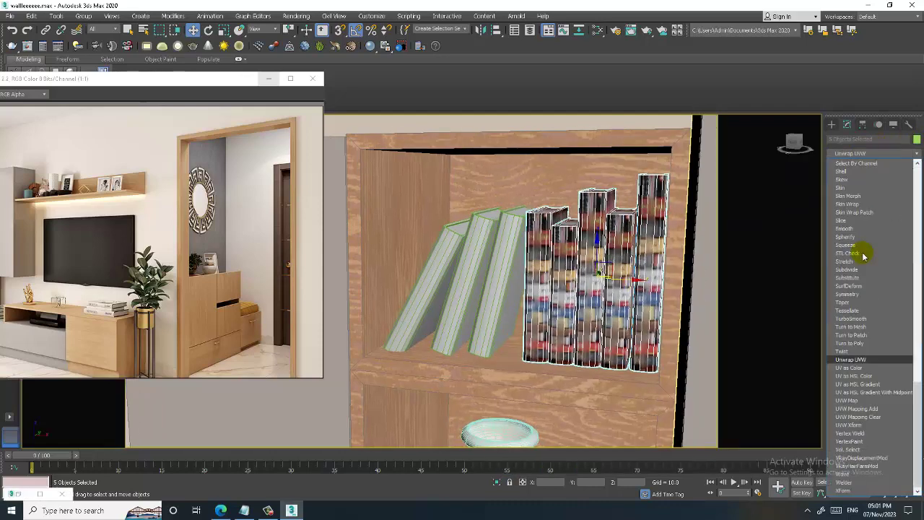
click(874, 401)
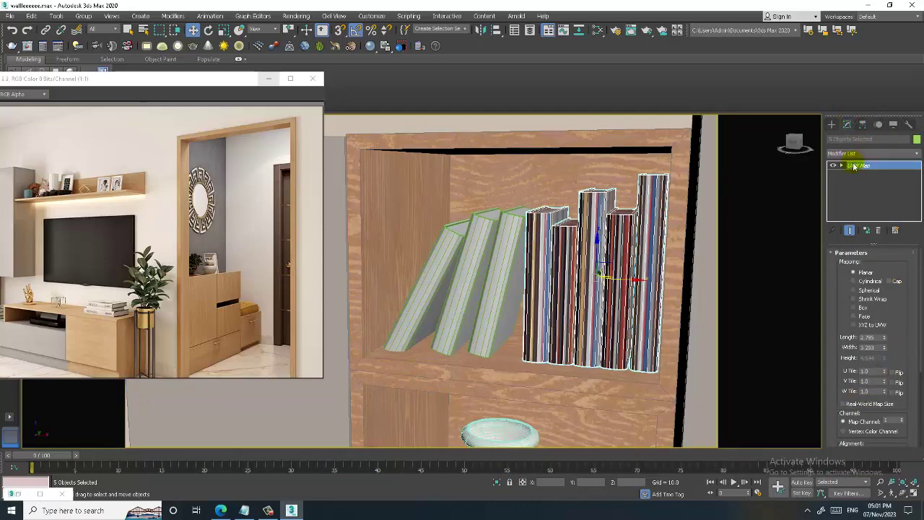
click(841, 166)
click(866, 175)
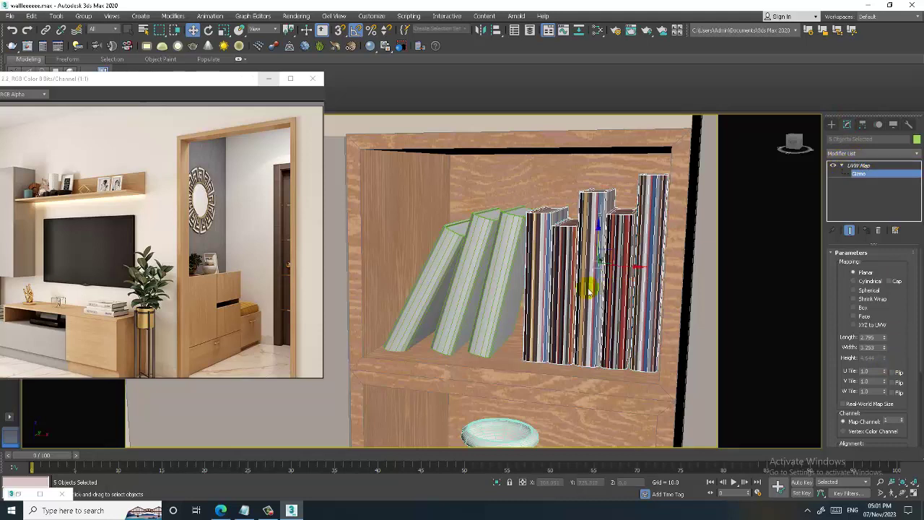
key(e)
drag(622, 242, 625, 243)
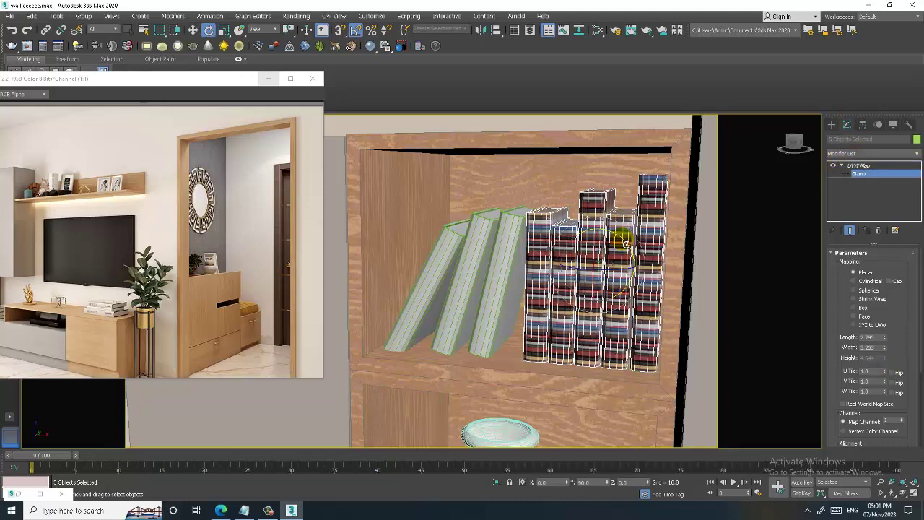
key(w)
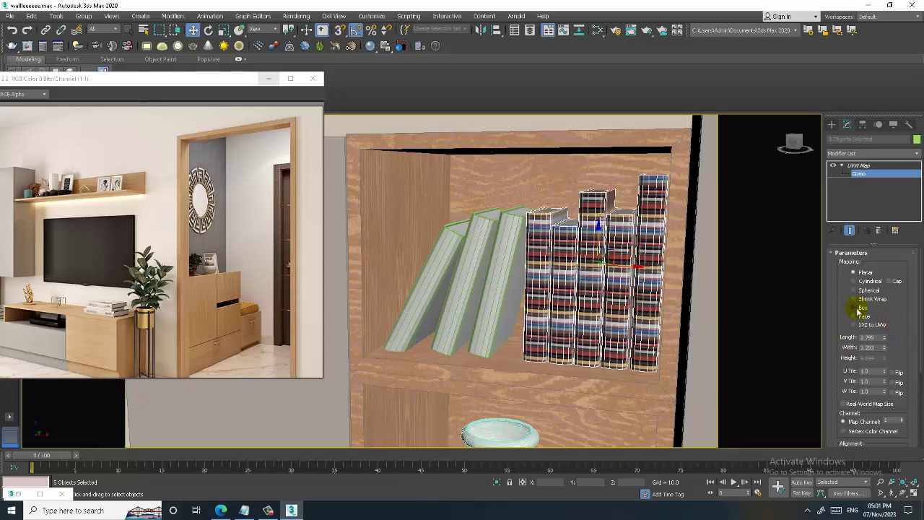
click(858, 309)
drag(908, 327, 907, 289)
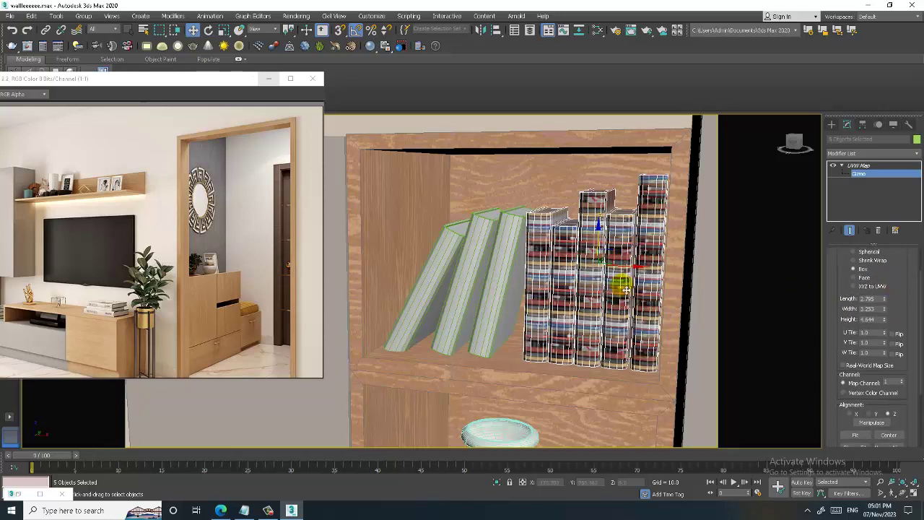
key(e)
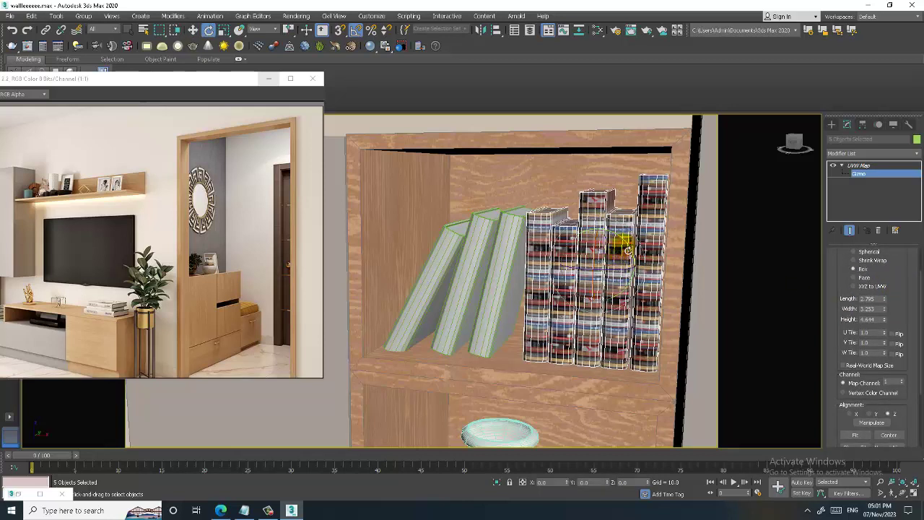
drag(629, 250, 630, 250)
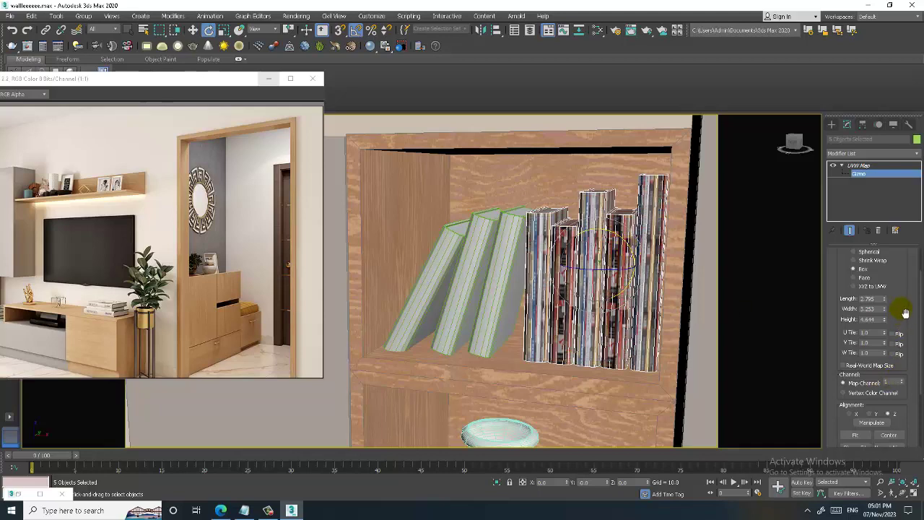
drag(905, 312, 911, 236)
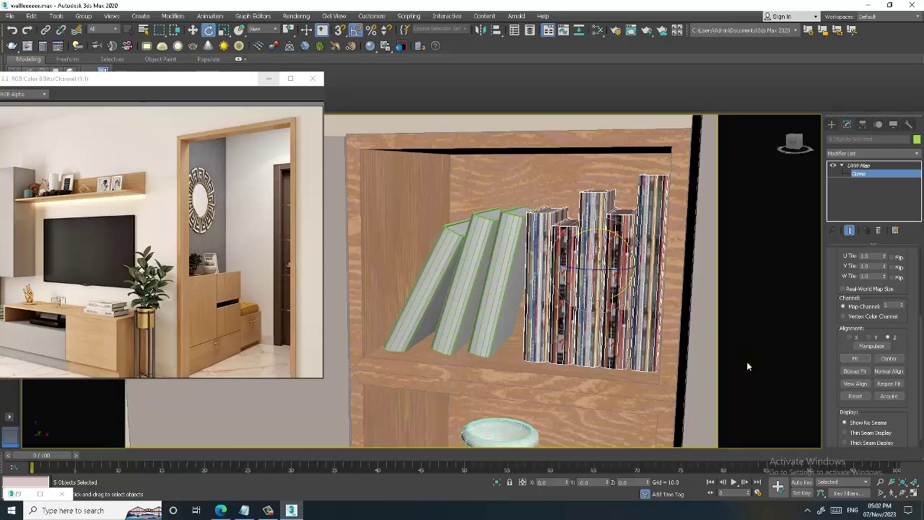
Reduce the books' UVW mapping height to 4.644, then select the leftmost book on its own
click(848, 338)
drag(837, 273, 846, 355)
mouse_move(885, 327)
mouse_down()
mouse_move(854, 178)
mouse_move(857, 202)
mouse_up()
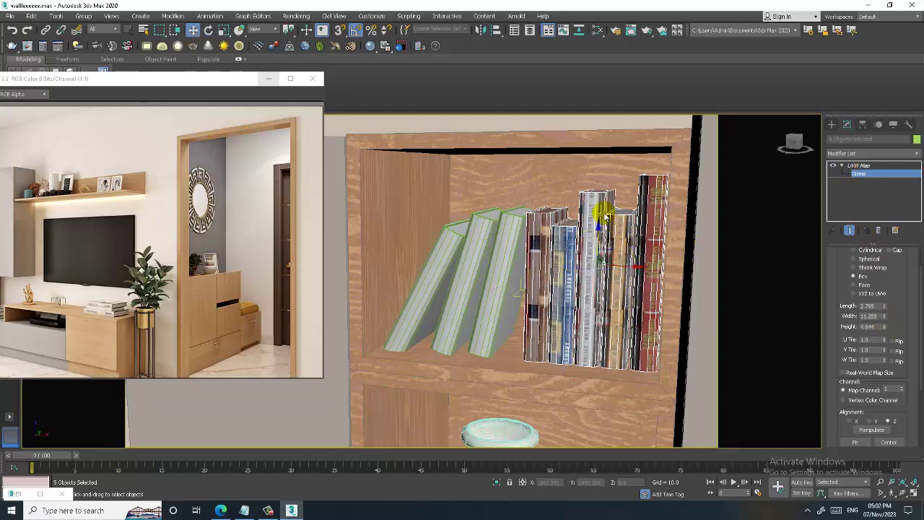
right_click(602, 306)
click(711, 315)
mouse_move(711, 309)
alt+middle_down()
mouse_move(599, 207)
mouse_move(613, 233)
mouse_move(548, 251)
alt+middle_up()
click(550, 251)
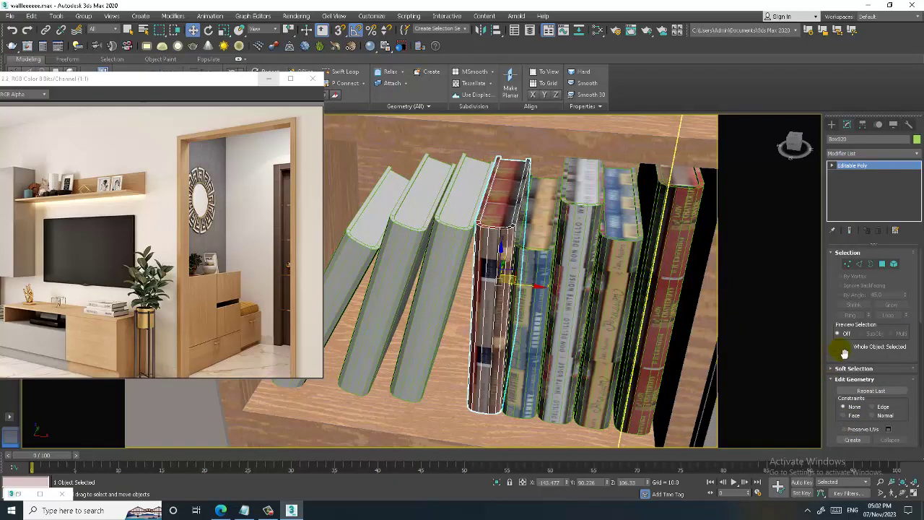
Attach the other four upright books to the leftmost one and switch to Polygon level
drag(842, 351, 854, 279)
click(850, 371)
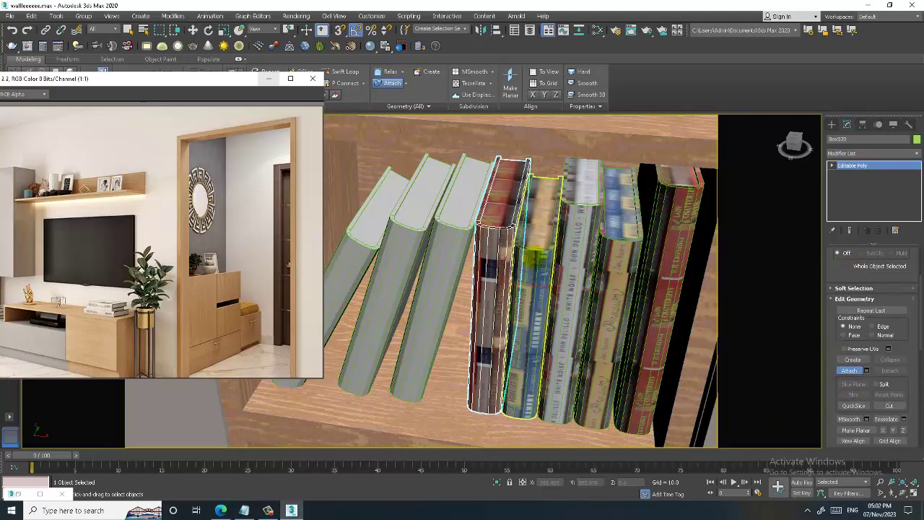
click(534, 274)
click(581, 281)
click(621, 274)
click(672, 254)
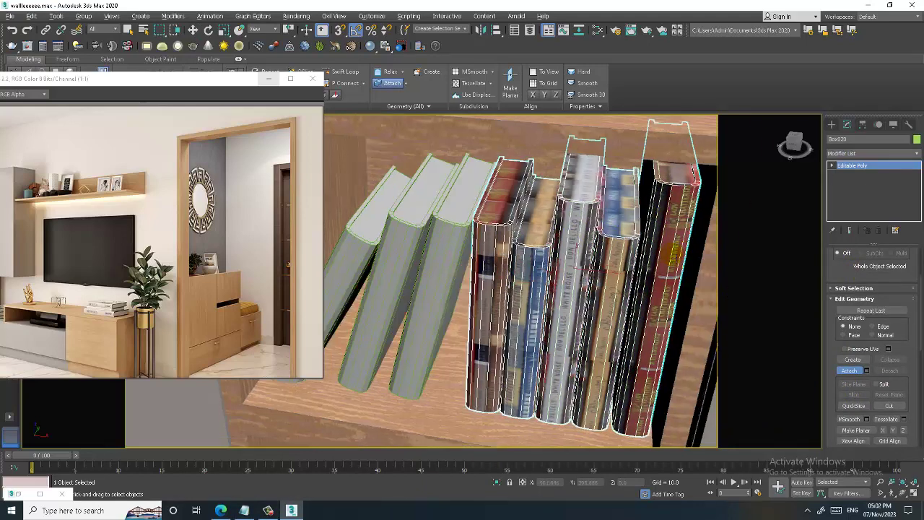
alt+middle_drag(671, 254, 670, 256)
right_click(670, 256)
key(4)
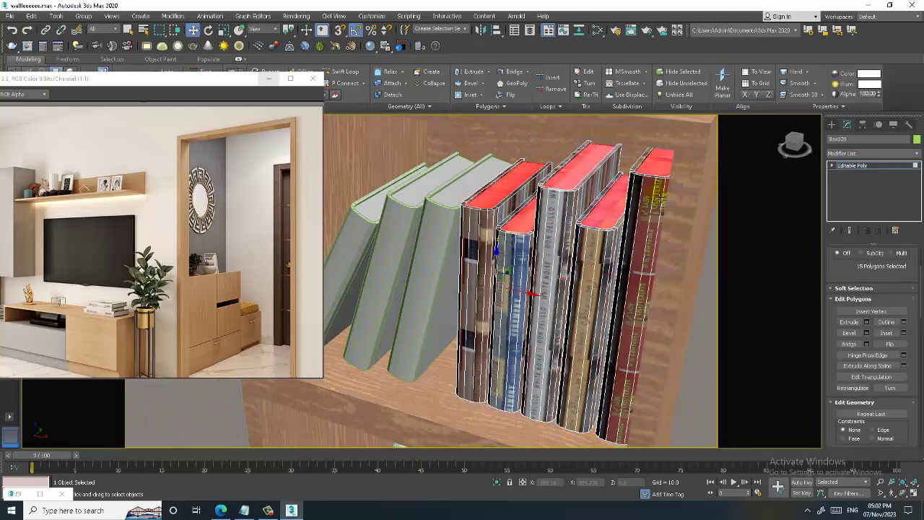
Create a new VRayMtl with a pure white diffuse colour for the book tops, then close the editor
key(m)
mouse_move(682, 362)
middle_down()
mouse_move(671, 268)
mouse_move(627, 304)
middle_up()
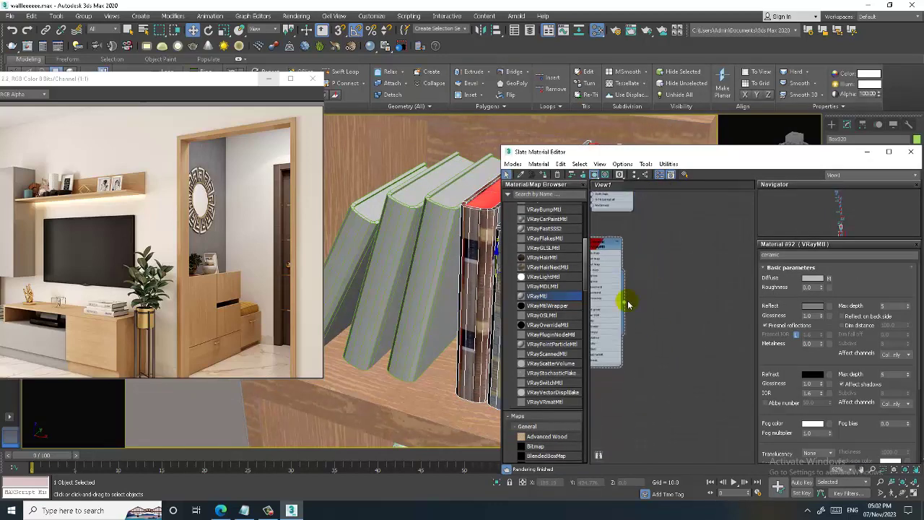
drag(536, 296, 684, 299)
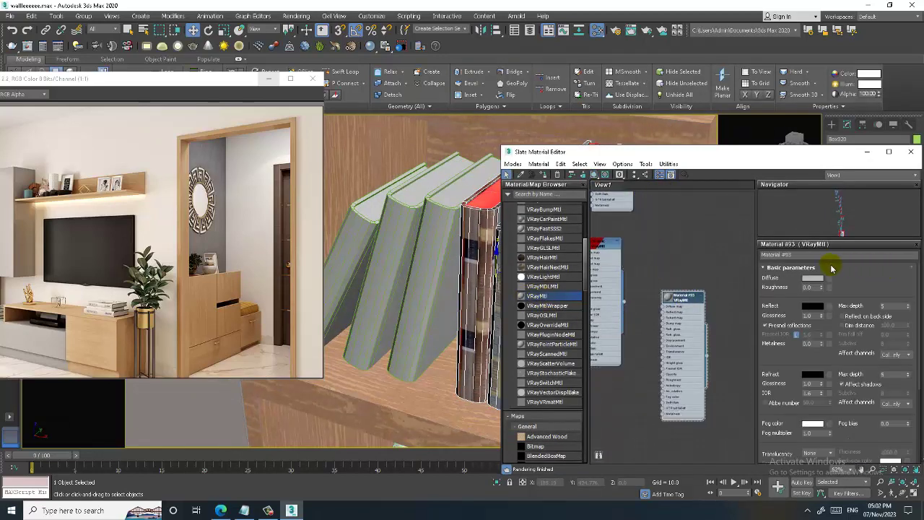
click(811, 278)
drag(285, 104, 284, 135)
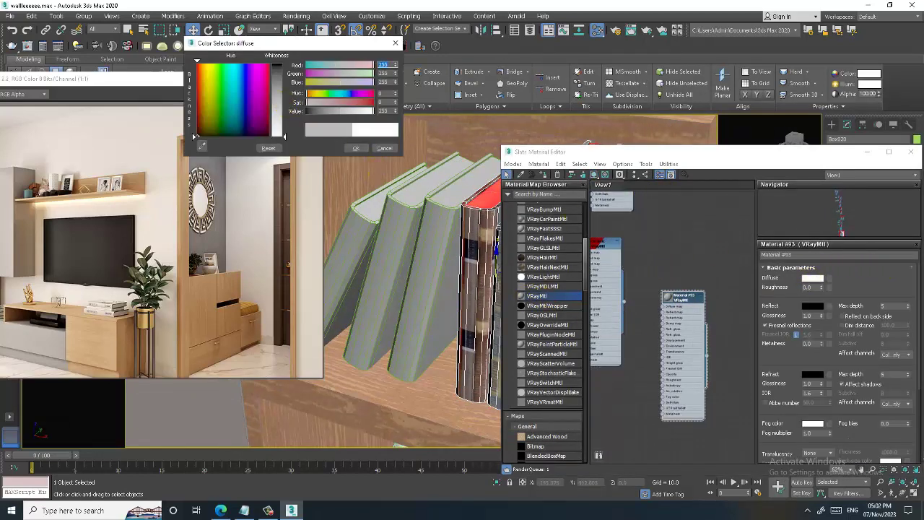
click(356, 148)
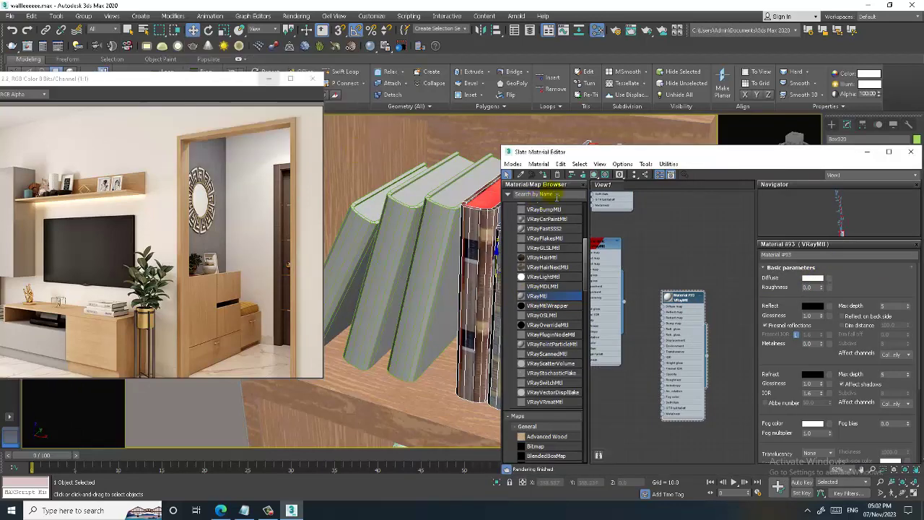
click(872, 152)
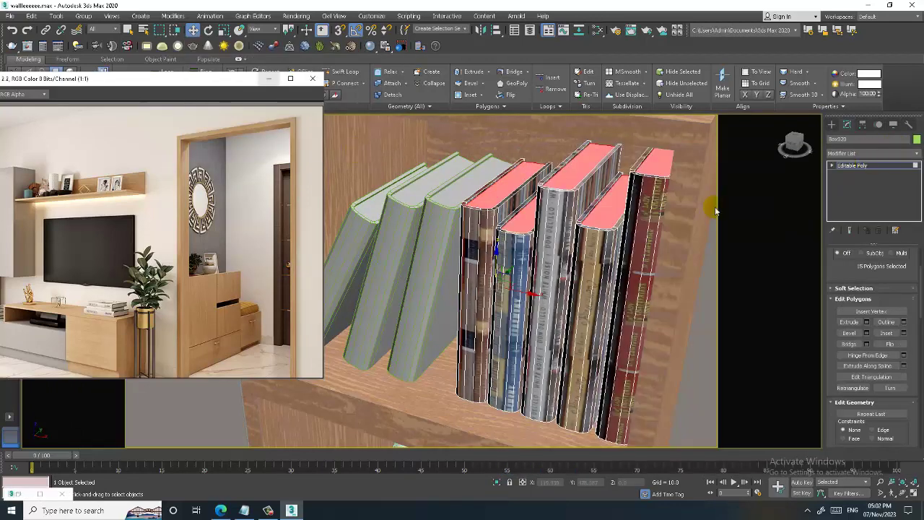
scroll(577, 267, down, 5)
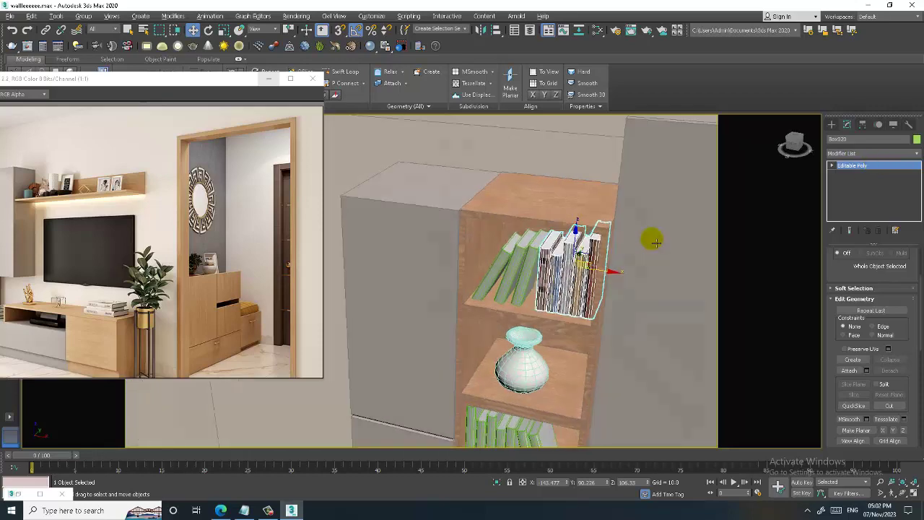
Attach the next four upright grey books to the leftmost book, forming one object
alt+middle_drag(650, 237, 611, 212)
scroll(521, 295, up, 3)
scroll(521, 294, up, 2)
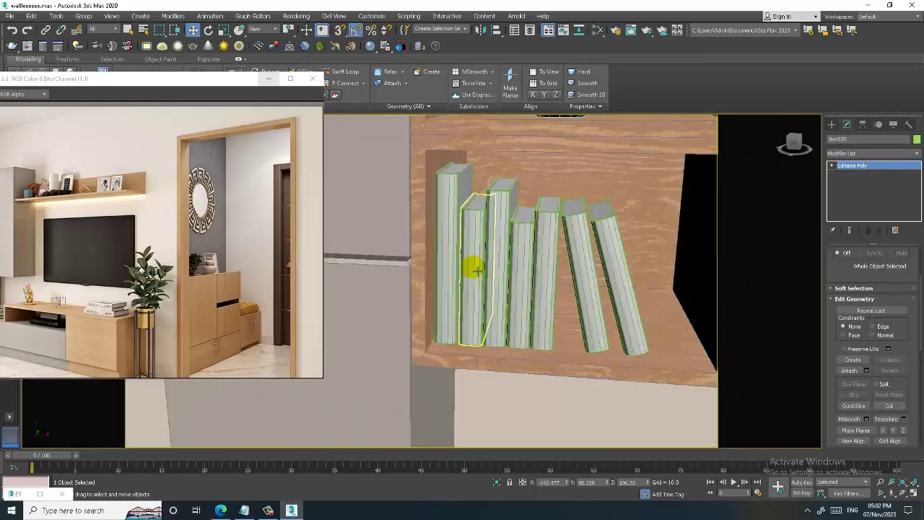
click(441, 252)
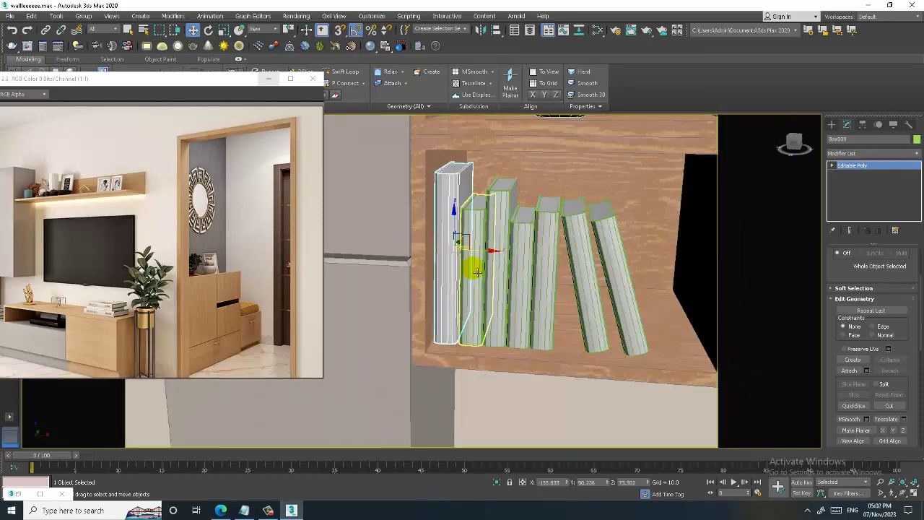
click(850, 372)
click(473, 283)
click(495, 275)
click(530, 281)
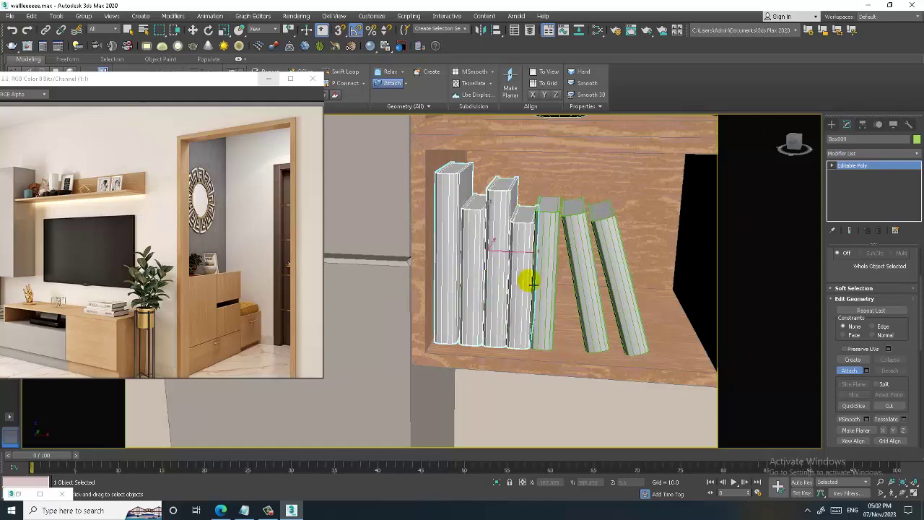
click(537, 280)
alt+middle_drag(583, 282, 585, 285)
Assign the joined books a new VRayMtl with the images.jpeg bitmap as its diffuse map
key(m)
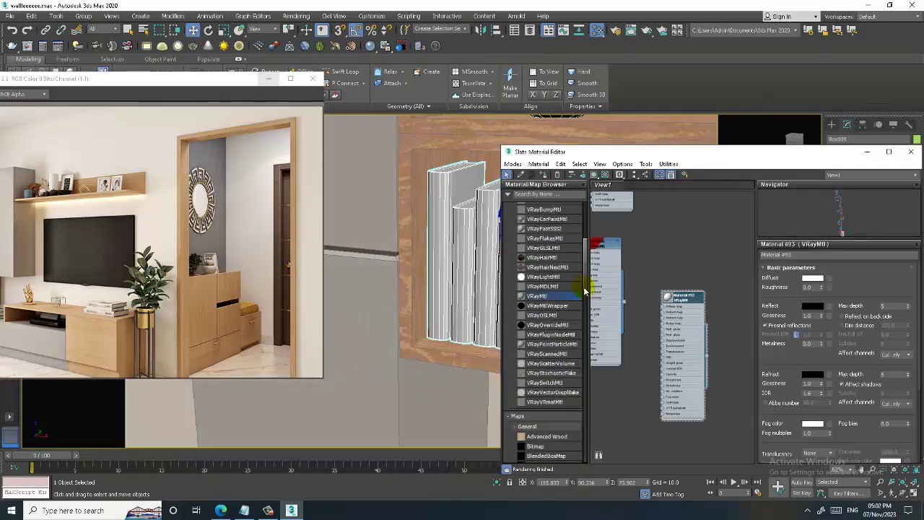
middle_drag(698, 377, 619, 315)
drag(552, 298, 640, 309)
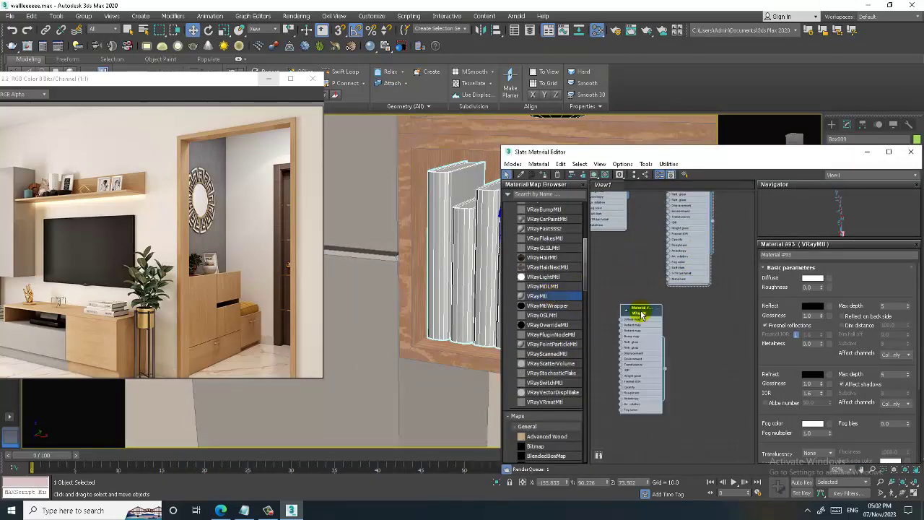
double_click(640, 310)
click(828, 279)
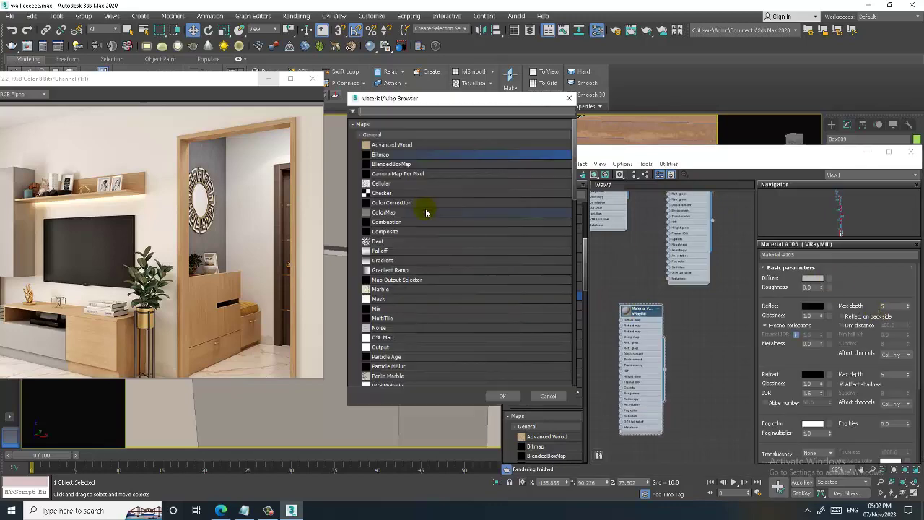
double_click(402, 156)
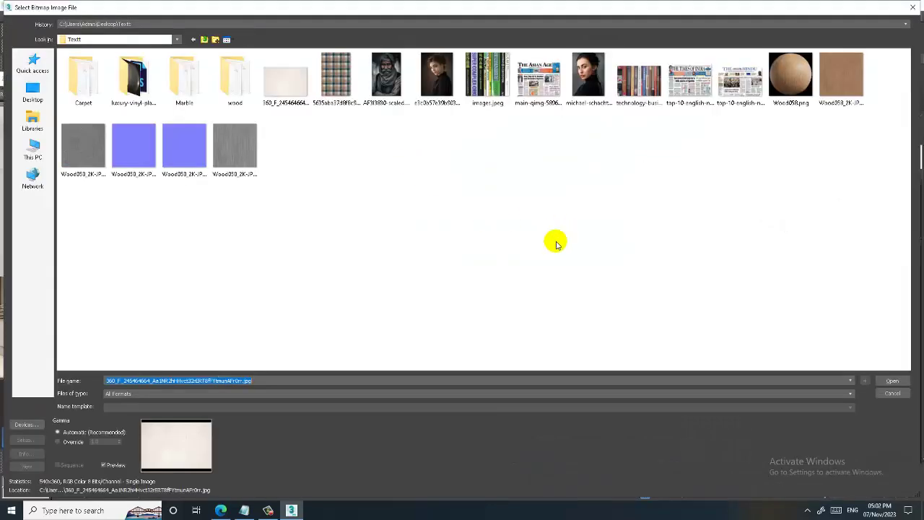
click(499, 85)
double_click(500, 85)
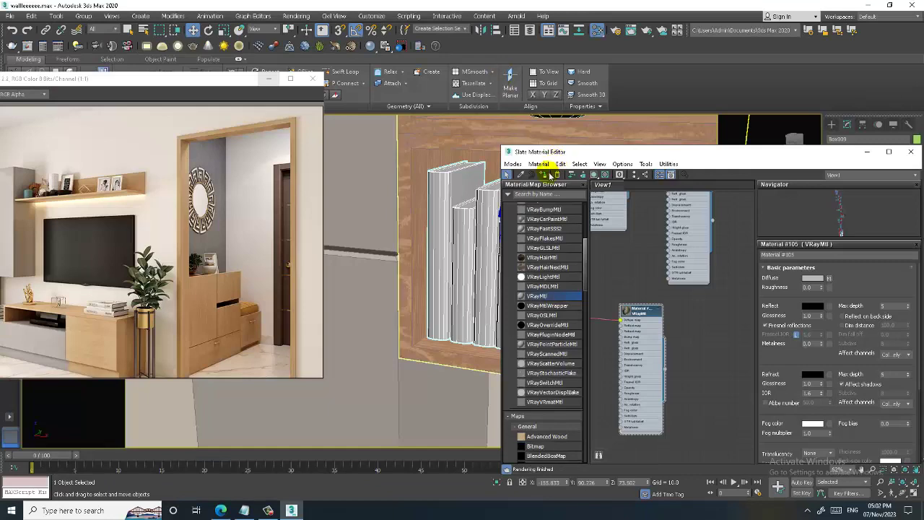
click(595, 176)
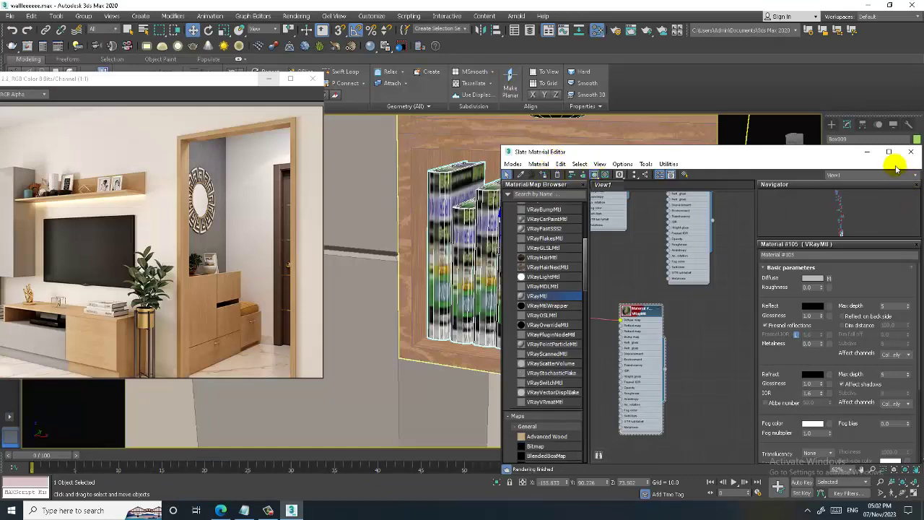
click(869, 153)
Add a UVW Map modifier and rotate its gizmo so the spine stripes run vertically
click(854, 154)
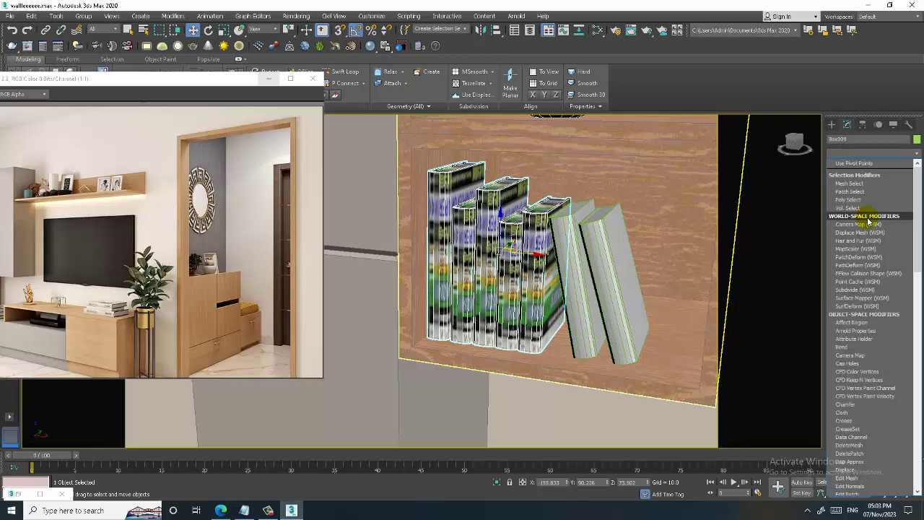
scroll(869, 220, down, 20)
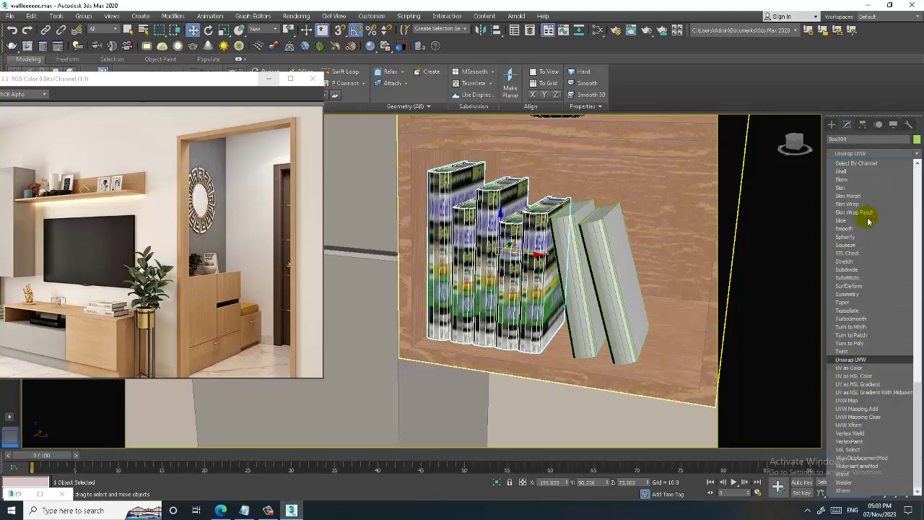
click(848, 400)
click(858, 173)
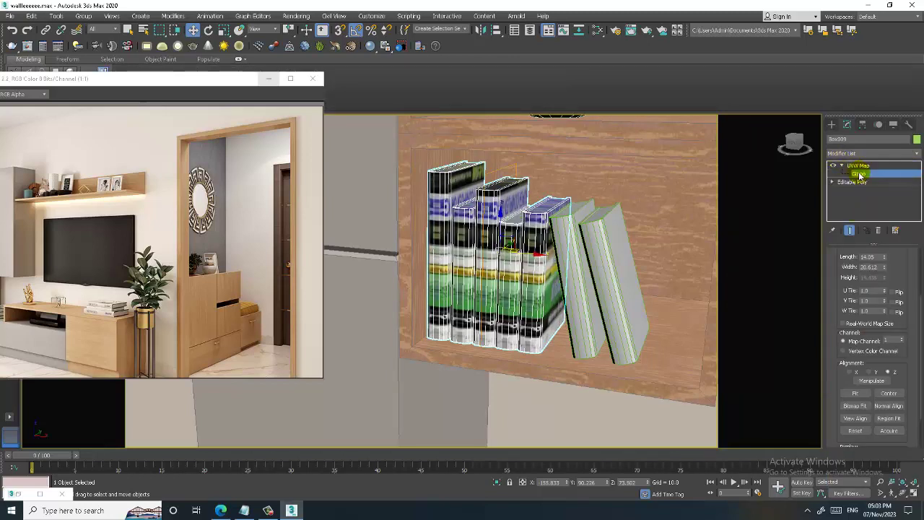
key(e)
drag(532, 235, 535, 234)
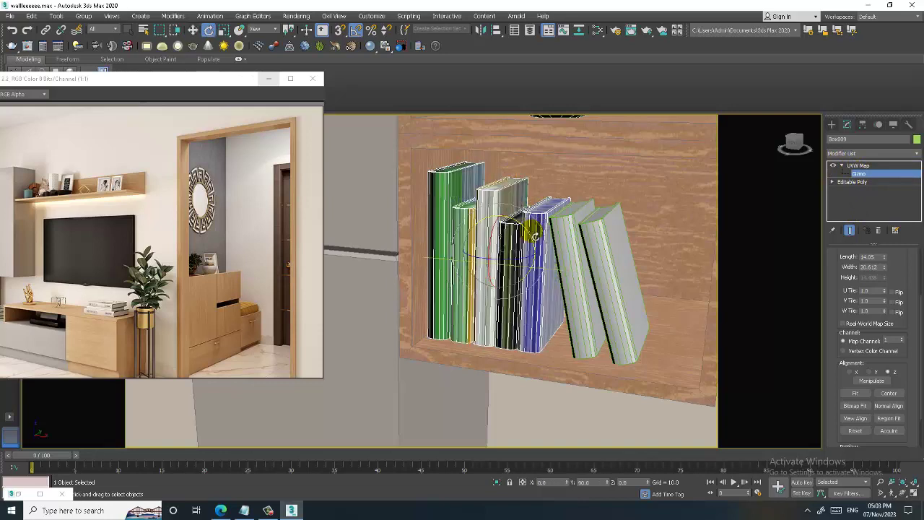
key(w)
Set Box mapping fitted to 14.05 × 17.514 × 20.612, then convert the books to Editable Poly
drag(859, 279, 853, 460)
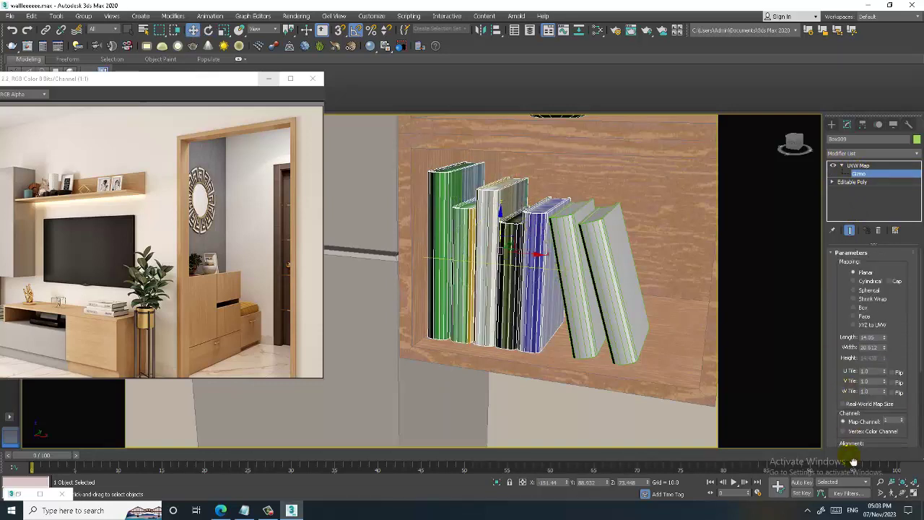
click(861, 308)
drag(913, 323, 912, 257)
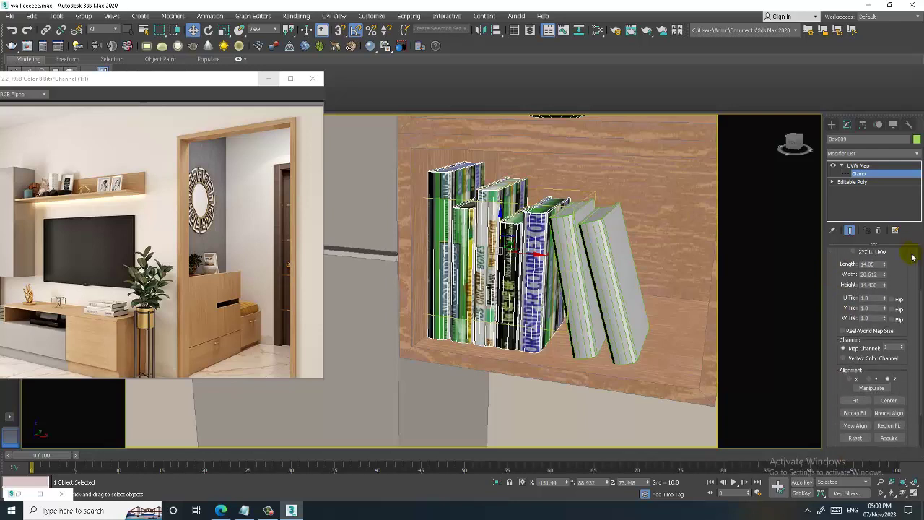
click(852, 400)
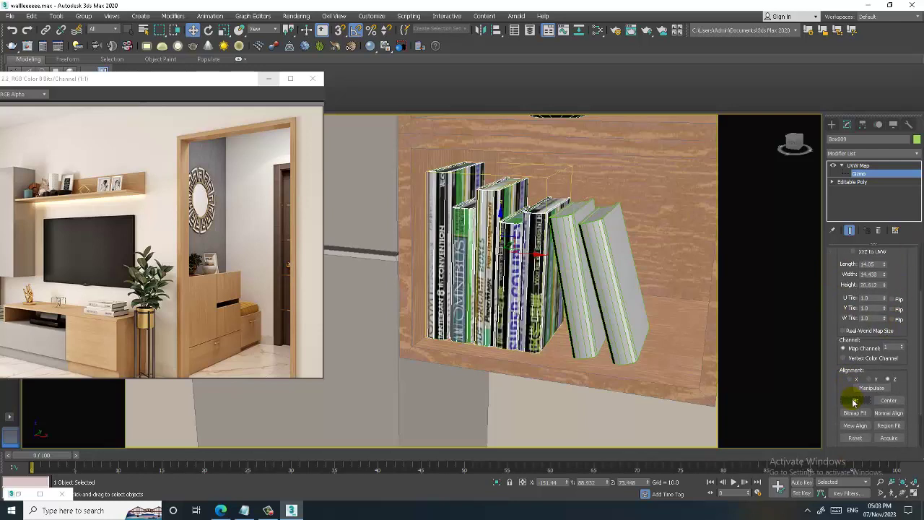
mouse_move(898, 277)
mouse_down()
mouse_move(898, 297)
mouse_move(892, 283)
mouse_up()
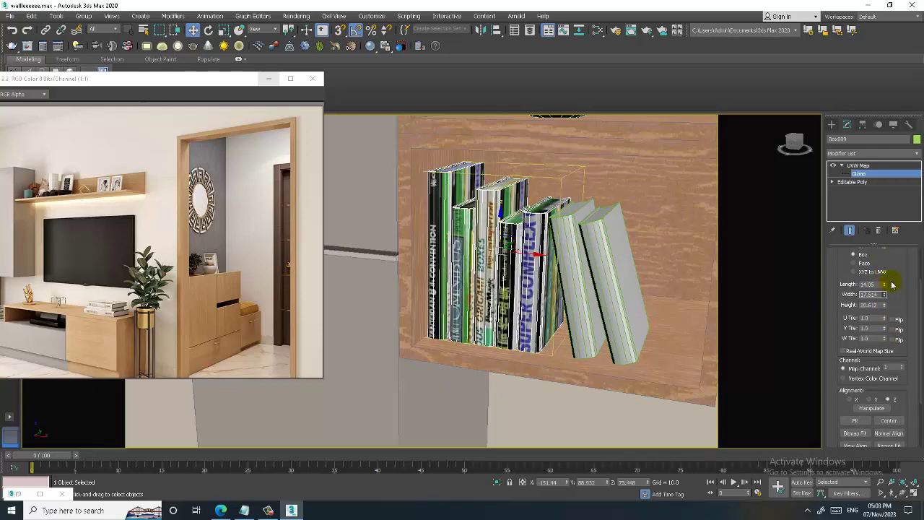
alt+middle_drag(515, 247, 549, 256)
drag(543, 255, 546, 256)
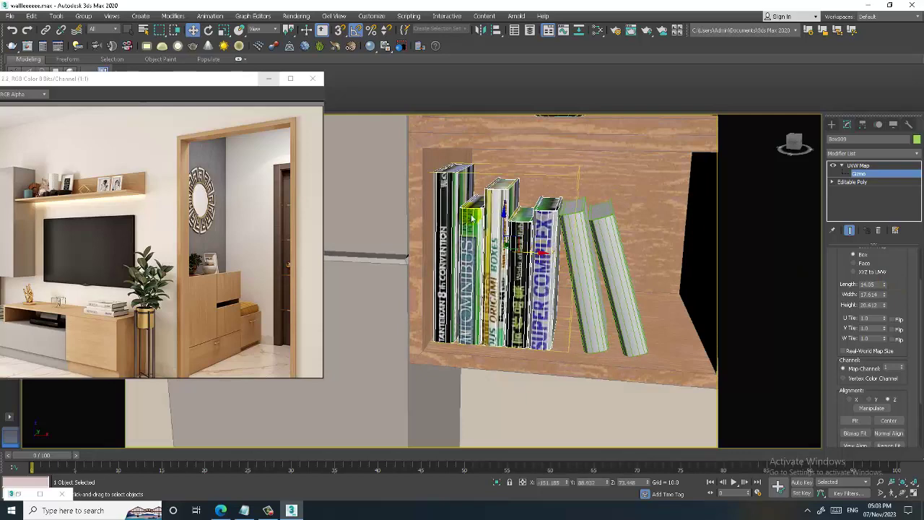
right_click(496, 199)
click(629, 303)
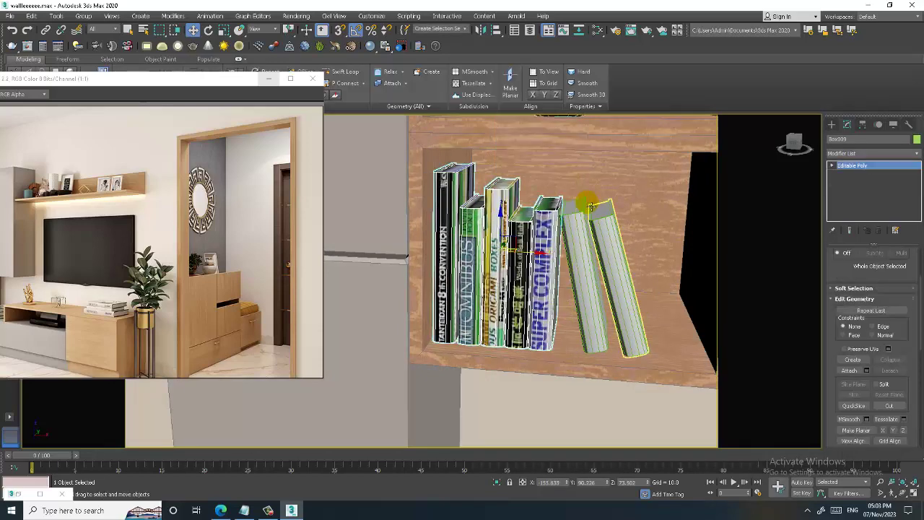
In Polygon mode, assign the pink VRayMtl to the books' selected top page faces
alt+middle_drag(590, 207, 908, 250)
key(4)
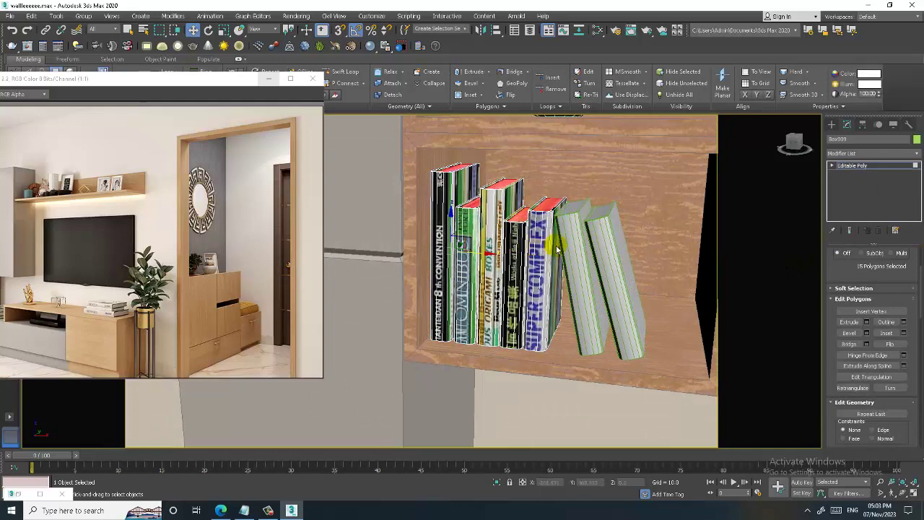
key(m)
drag(536, 295, 713, 307)
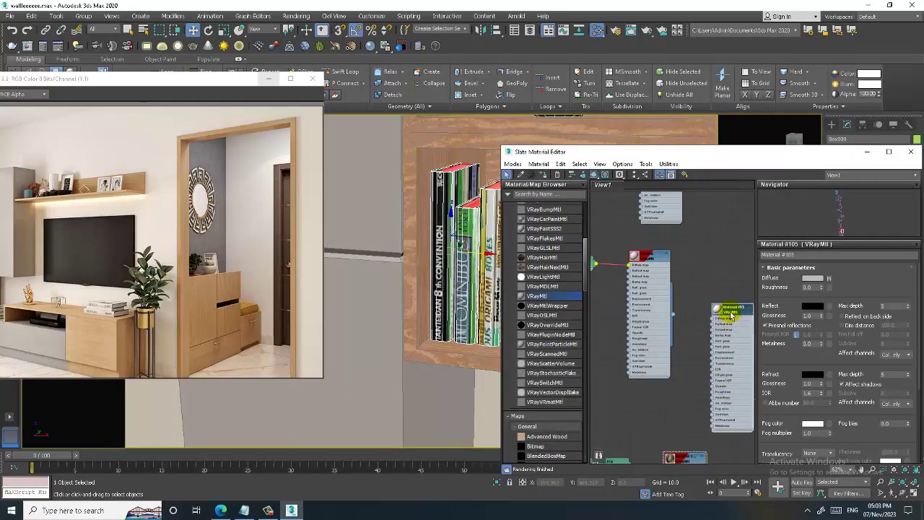
click(911, 152)
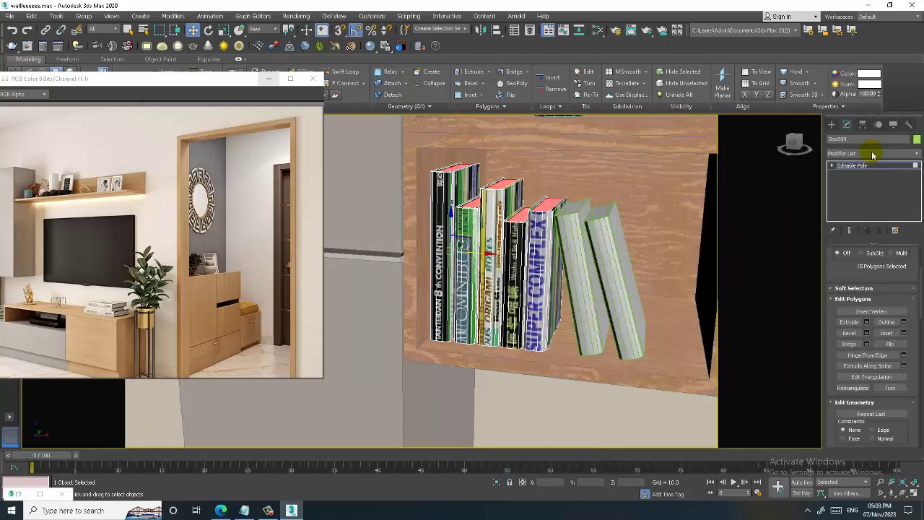
scroll(609, 265, down, 3)
scroll(540, 248, down, 2)
scroll(577, 244, down, 2)
middle_drag(577, 244, 536, 247)
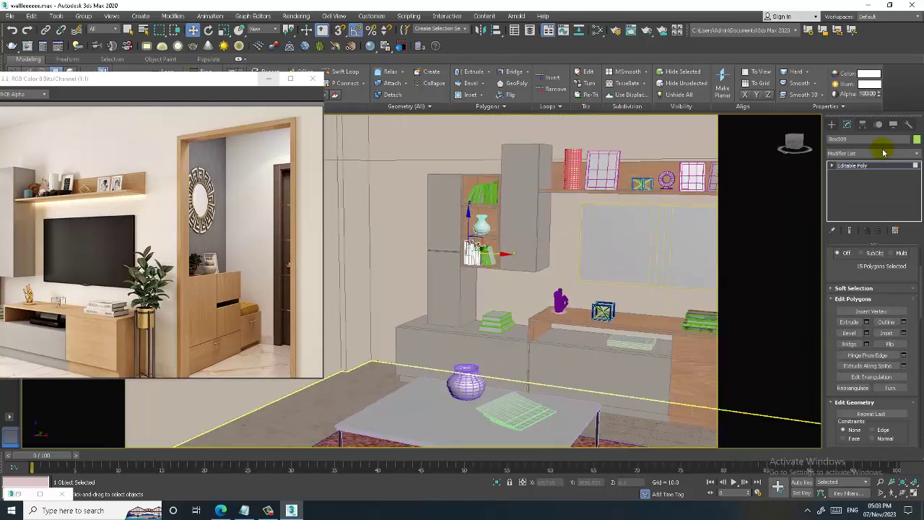
Frame the cabinet corner with the plant stand and run a V-Ray test render with Shift+Q
click(871, 169)
middle_drag(585, 262, 586, 268)
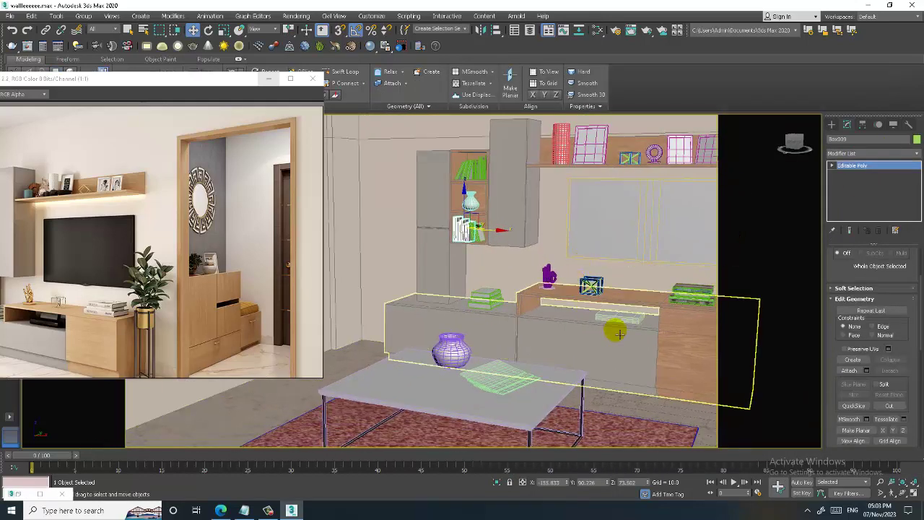
mouse_move(585, 269)
alt+middle_down()
mouse_move(585, 290)
mouse_move(545, 307)
alt+middle_up()
scroll(545, 307, up, 5)
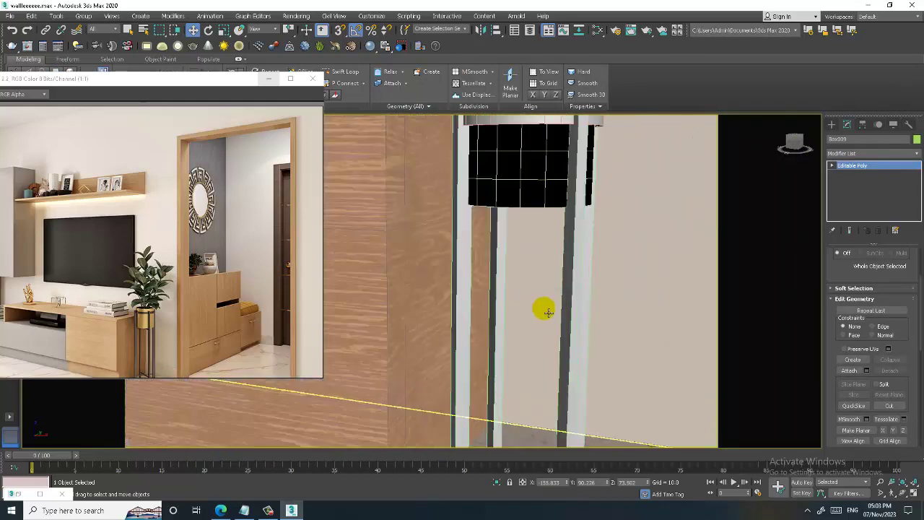
scroll(548, 311, down, 2)
key(shift+q)
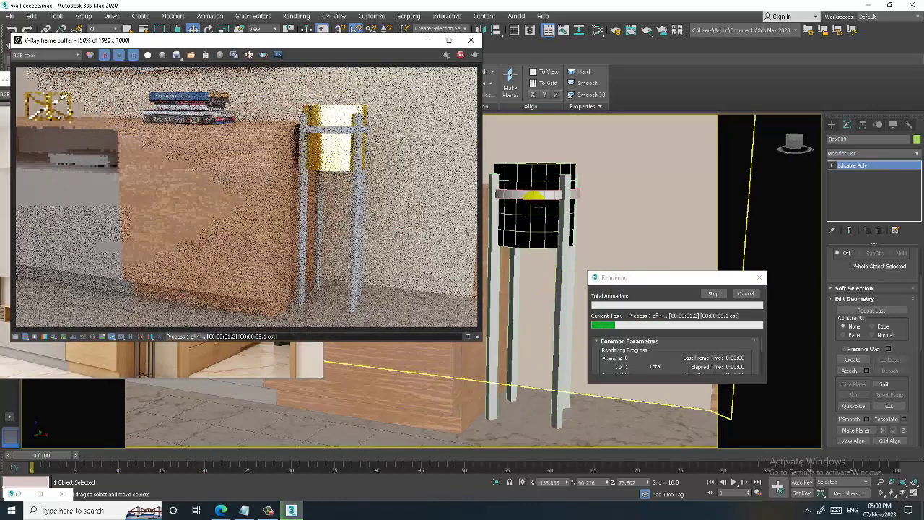
click(471, 40)
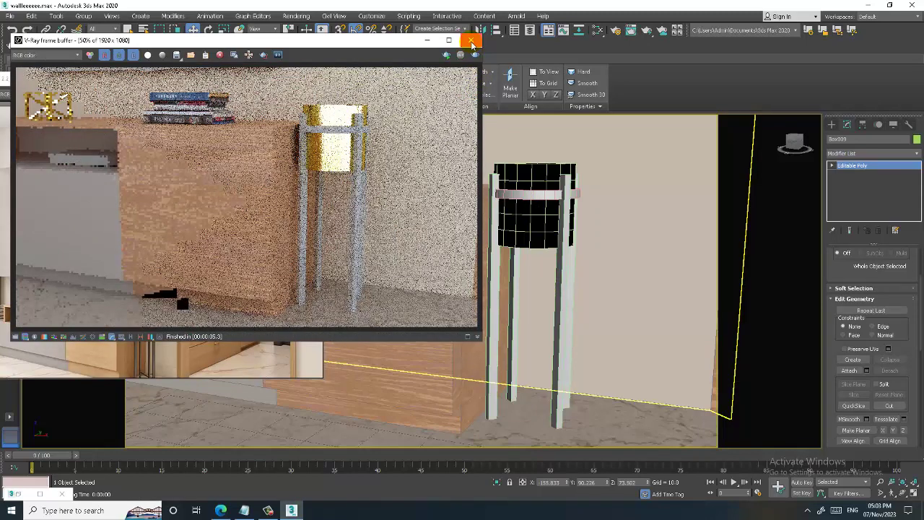
scroll(586, 282, up, 2)
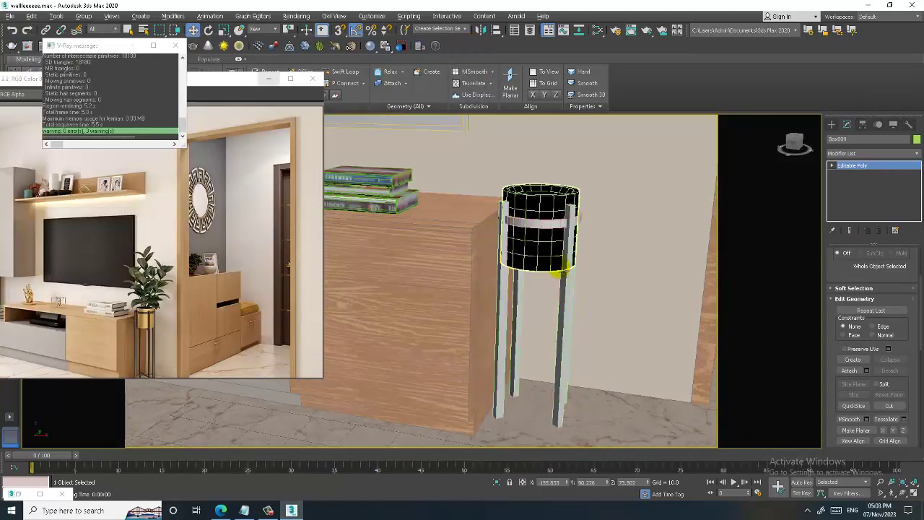
Select the plant stand's pot together with its white ring band
click(556, 266)
scroll(556, 249, up, 2)
ctrl+click(518, 215)
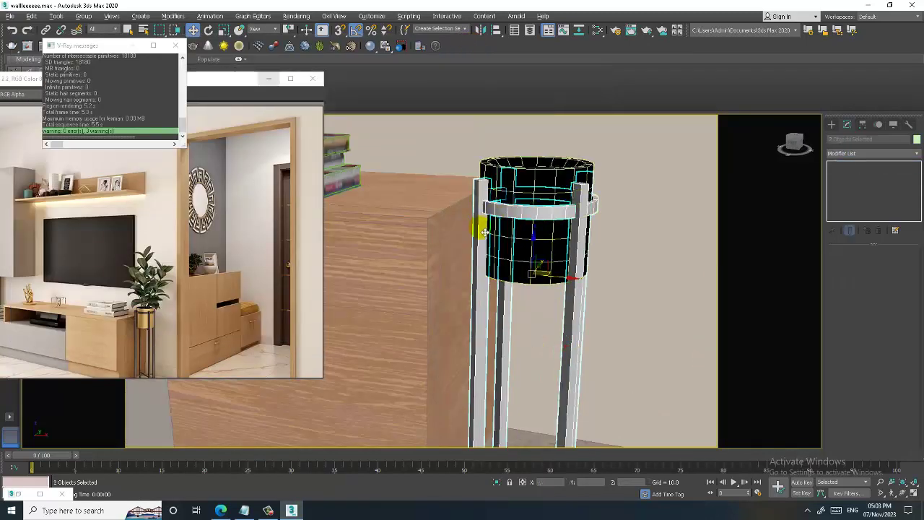
middle_drag(557, 289, 604, 279)
scroll(585, 277, up, 1)
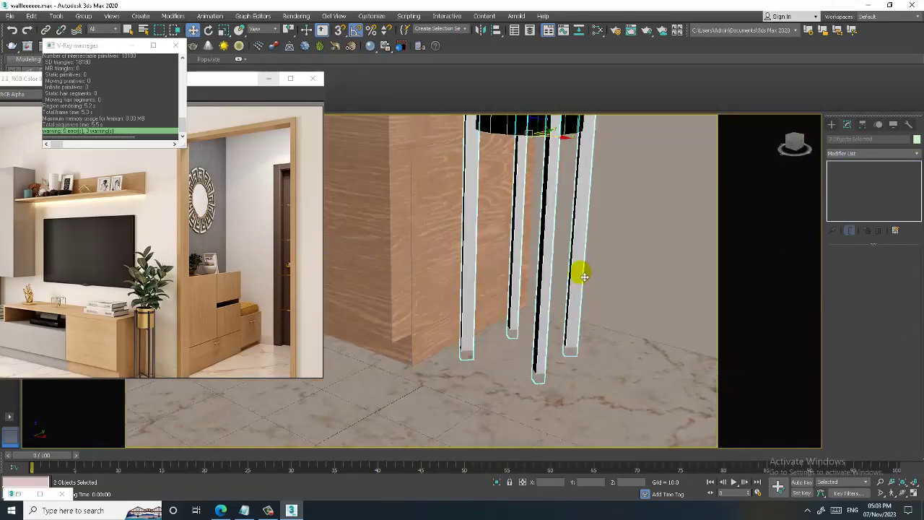
scroll(526, 273, down, 3)
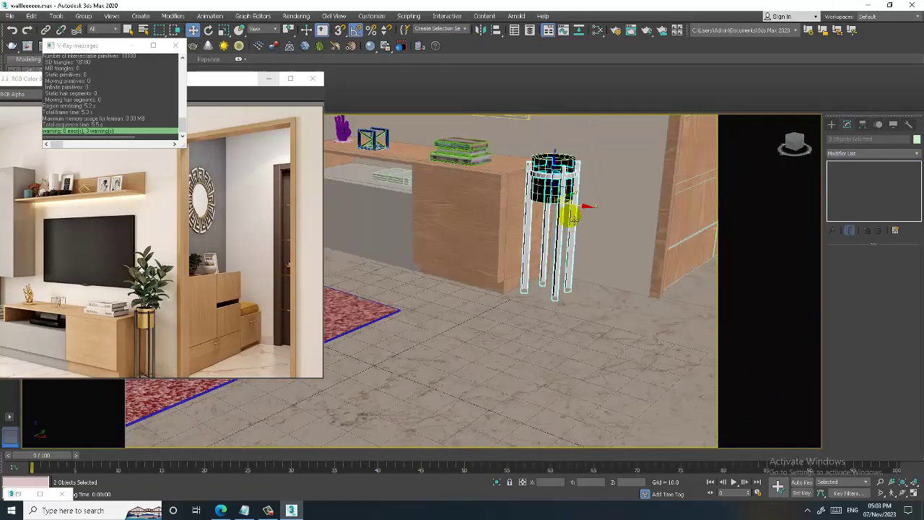
scroll(549, 249, up, 1)
scroll(546, 251, up, 3)
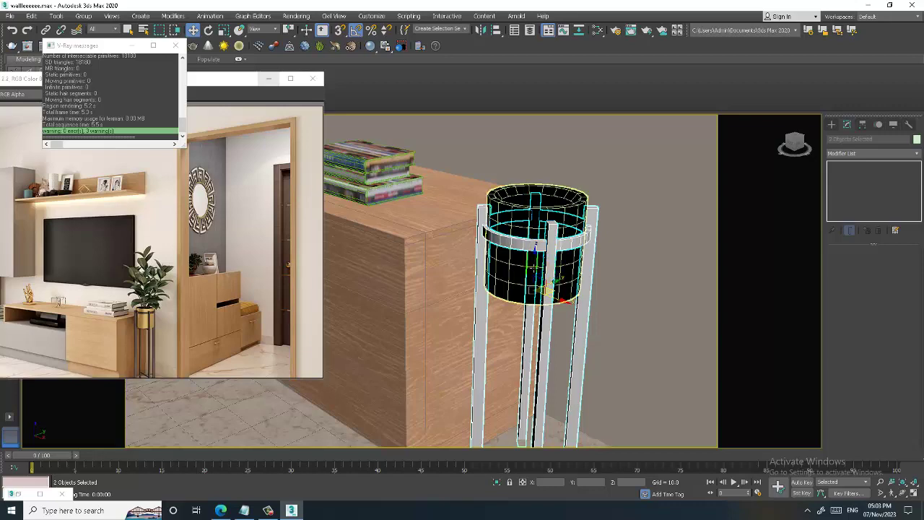
drag(547, 250, 548, 226)
scroll(549, 225, down, 2)
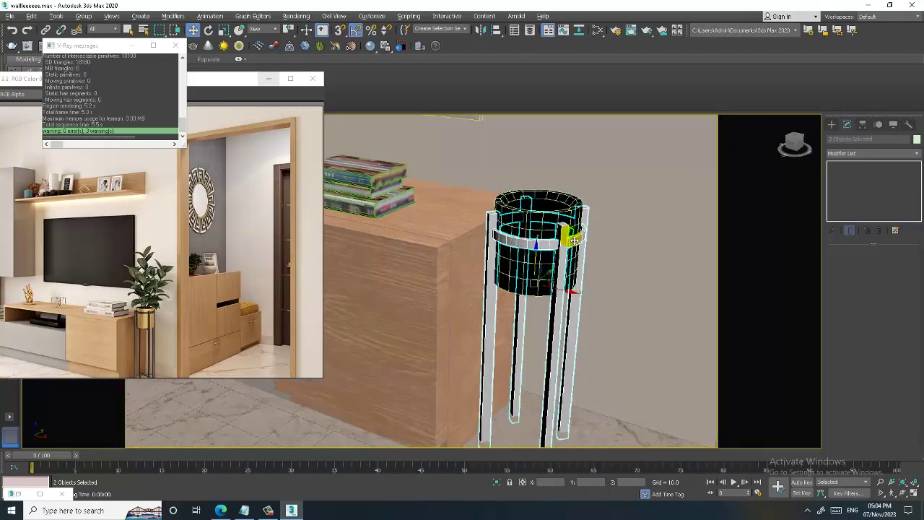
Assign them a new VRayMtl with dark grey diffuse and light grey (129) reflection
key(m)
middle_drag(679, 226, 671, 200)
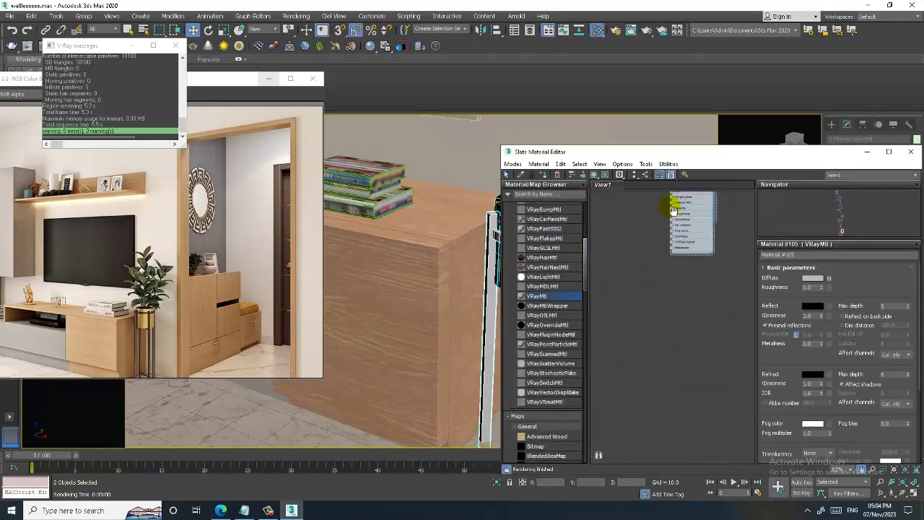
drag(655, 296, 657, 289)
double_click(661, 288)
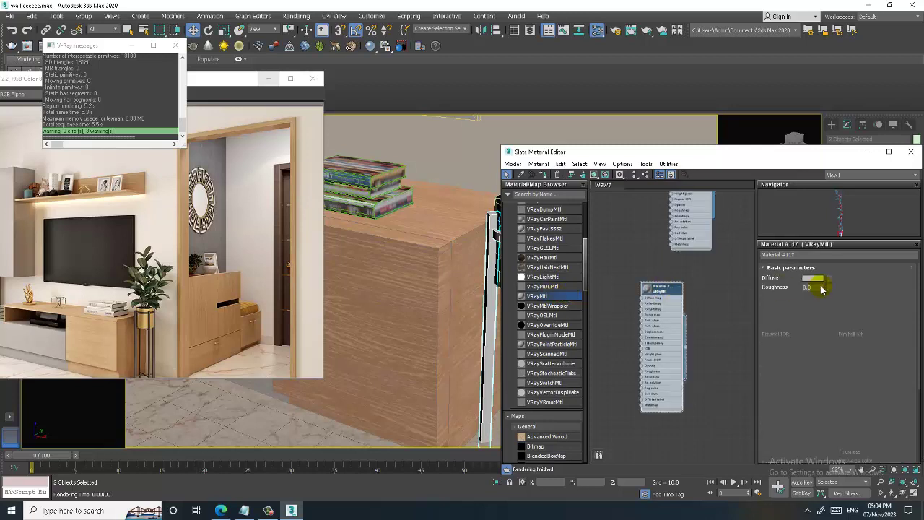
click(812, 278)
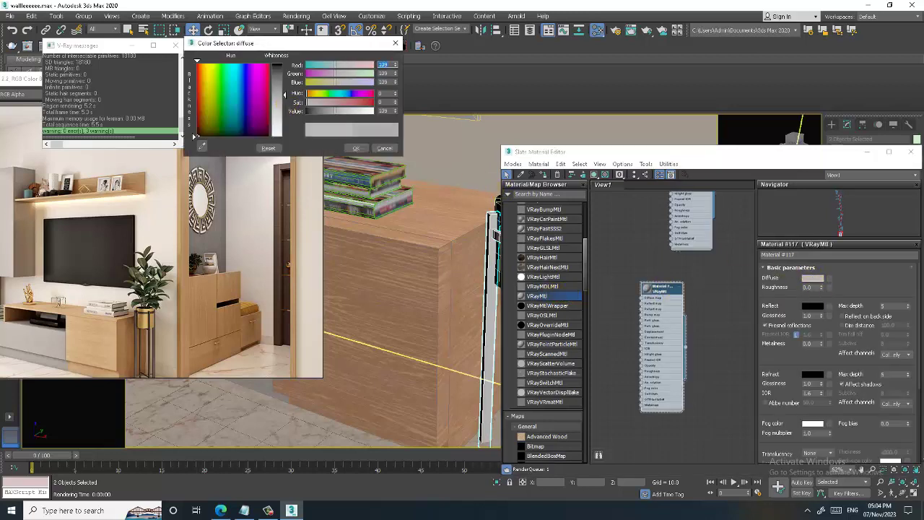
drag(284, 108, 284, 74)
click(360, 149)
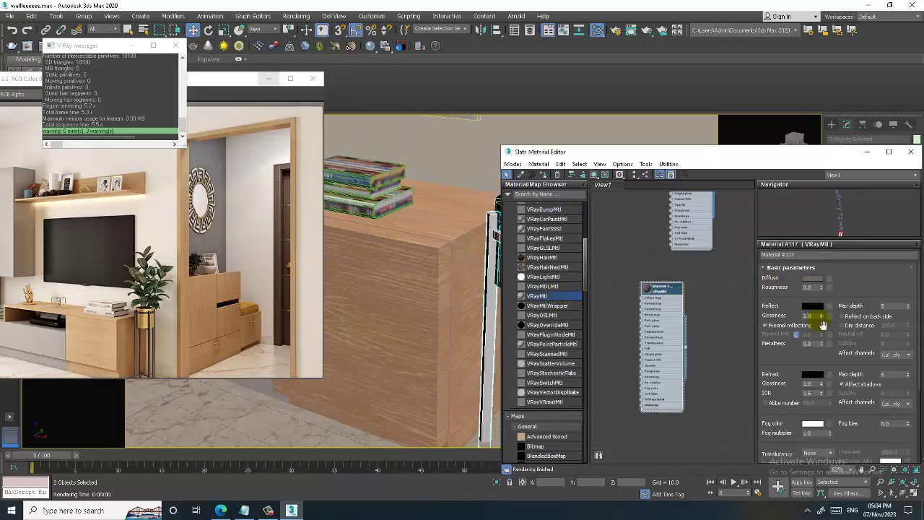
click(812, 307)
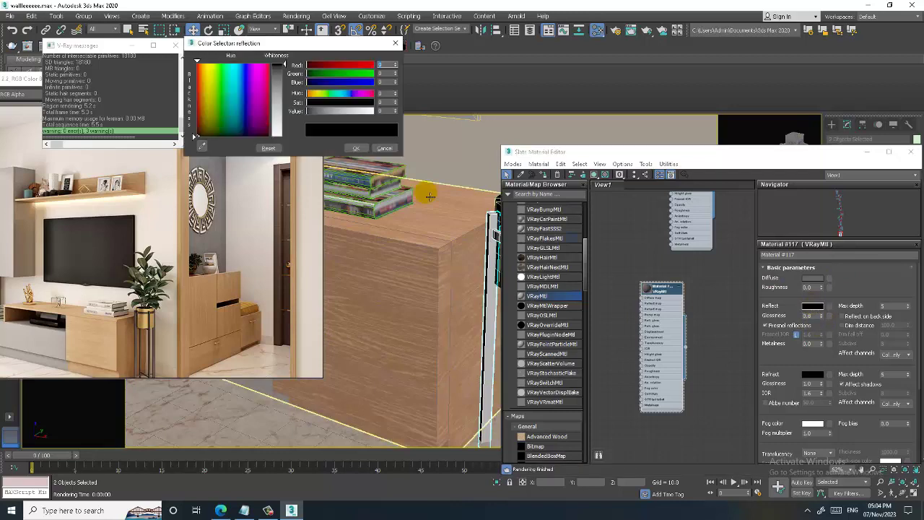
drag(285, 69, 284, 101)
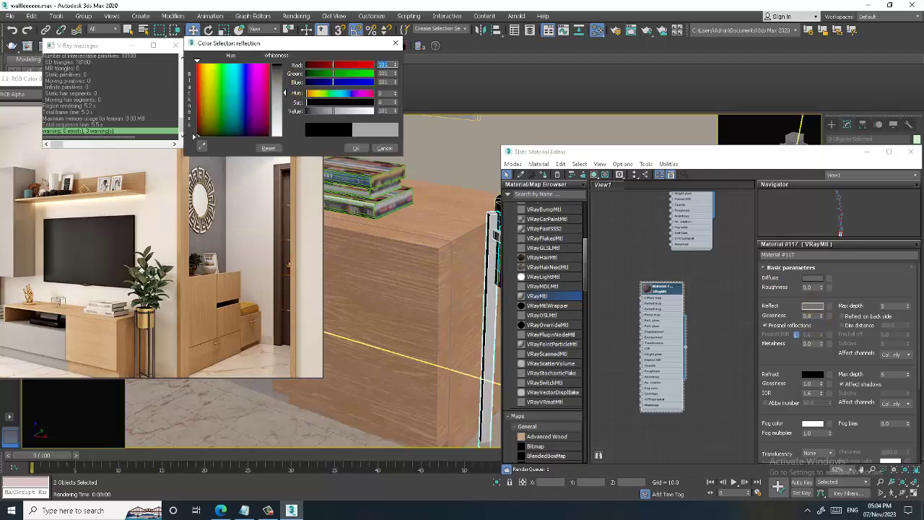
click(356, 148)
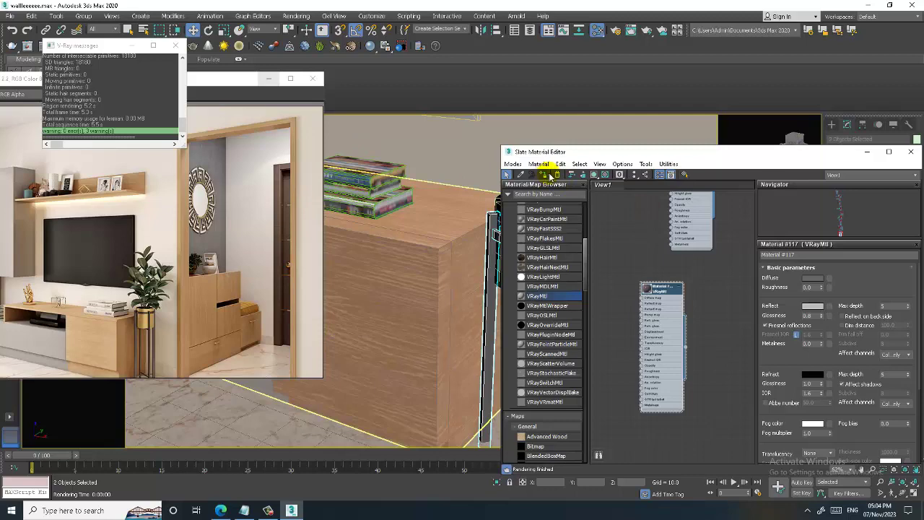
click(911, 152)
click(701, 191)
Select the Box039 side wall and orbit toward the right wall and floor
scroll(700, 192, down, 3)
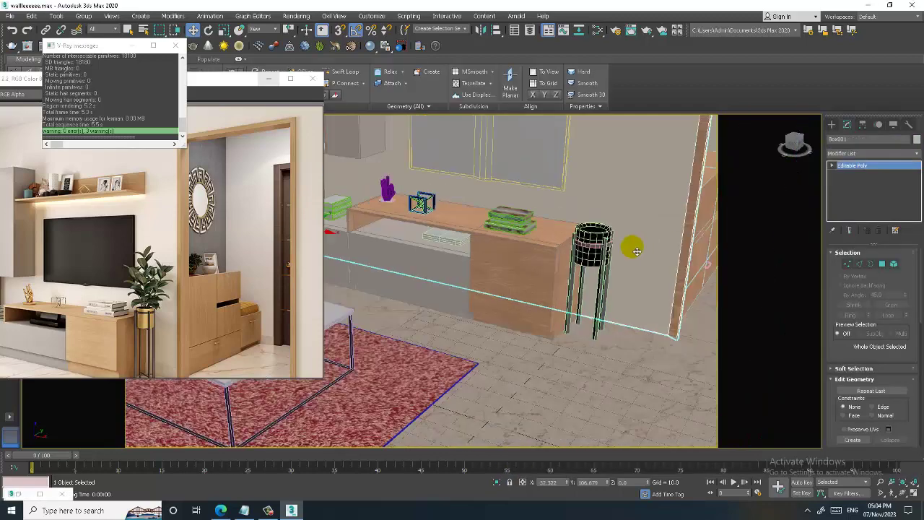
scroll(631, 242, down, 3)
scroll(631, 230, up, 1)
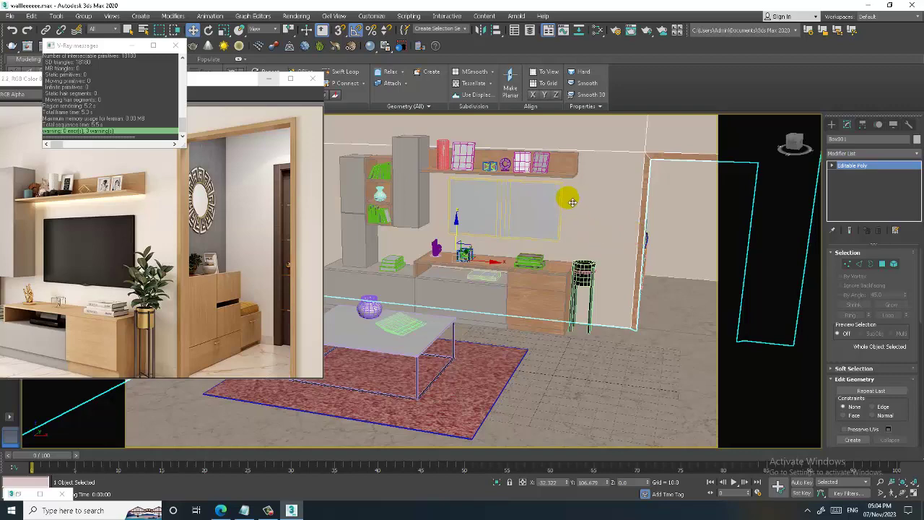
scroll(572, 202, up, 1)
scroll(581, 217, up, 2)
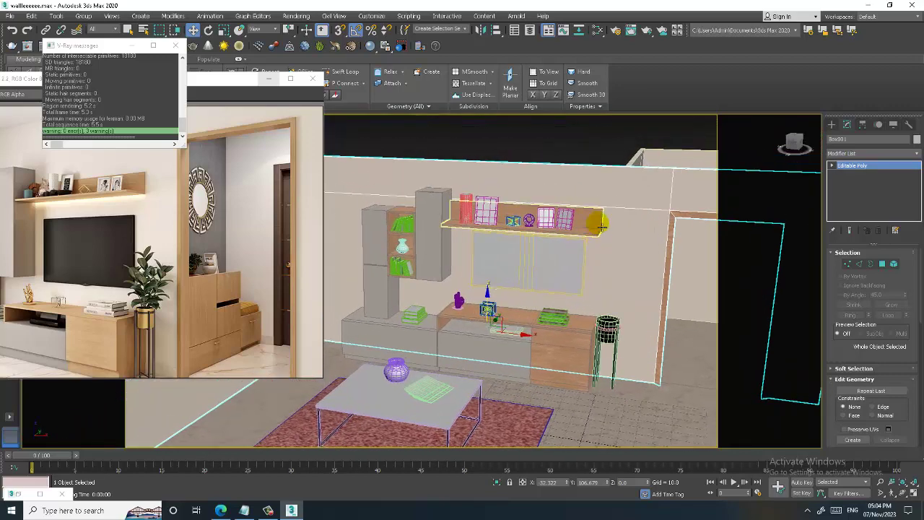
middle_drag(602, 225, 614, 245)
click(459, 292)
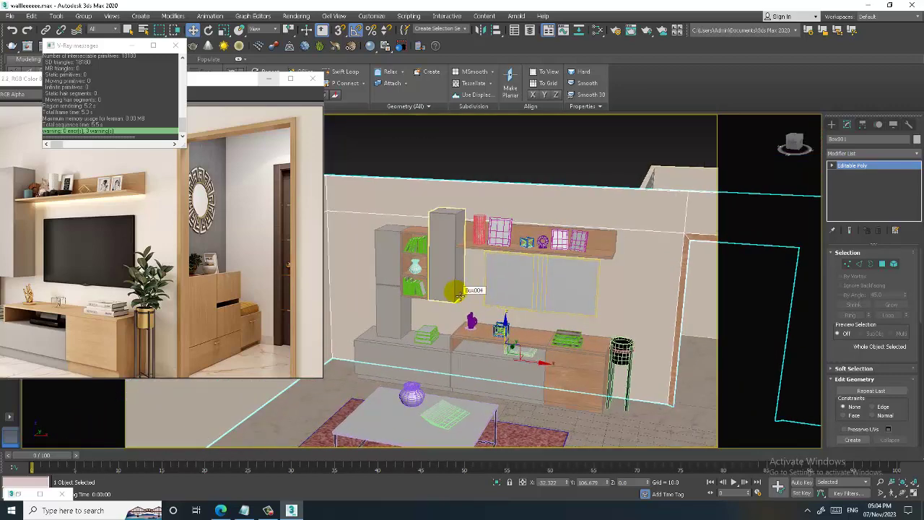
mouse_move(459, 293)
alt+middle_down()
mouse_move(476, 257)
mouse_move(584, 313)
mouse_move(572, 319)
mouse_move(693, 241)
mouse_move(592, 309)
mouse_move(614, 347)
mouse_move(600, 324)
mouse_move(625, 310)
mouse_move(570, 300)
alt+middle_up()
Cut a vertical edge loop into the wall with Swift Loop
click(345, 71)
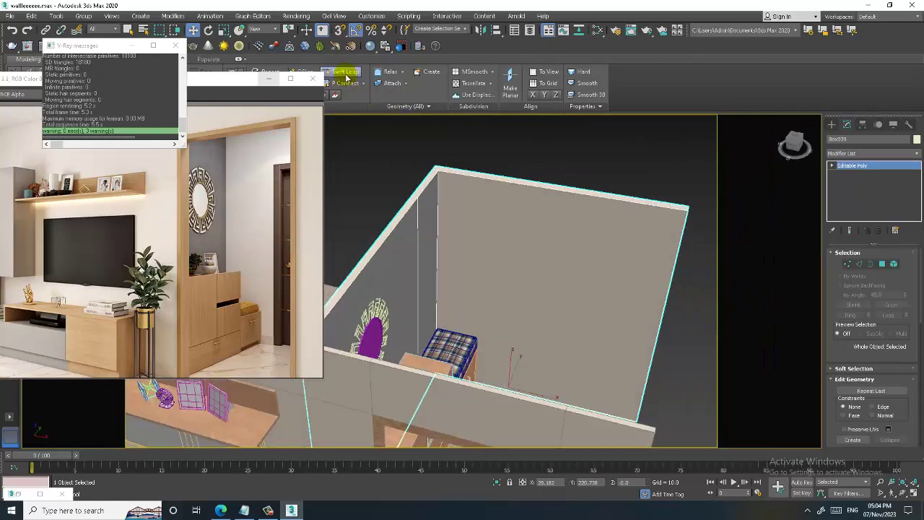
click(511, 191)
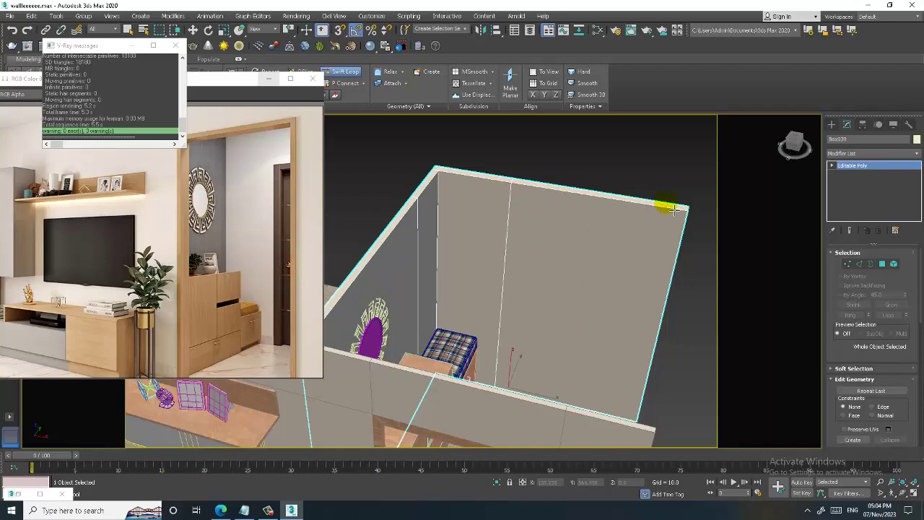
mouse_move(672, 215)
alt+middle_down()
mouse_move(650, 207)
mouse_move(666, 268)
mouse_move(627, 262)
mouse_move(635, 268)
alt+middle_up()
key(alt+w)
key(alt+w)
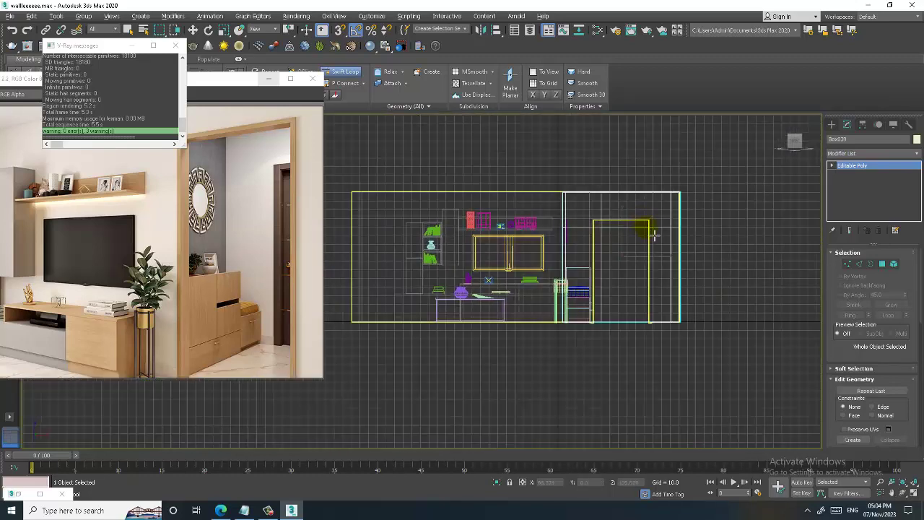
key(w)
key(alt+w)
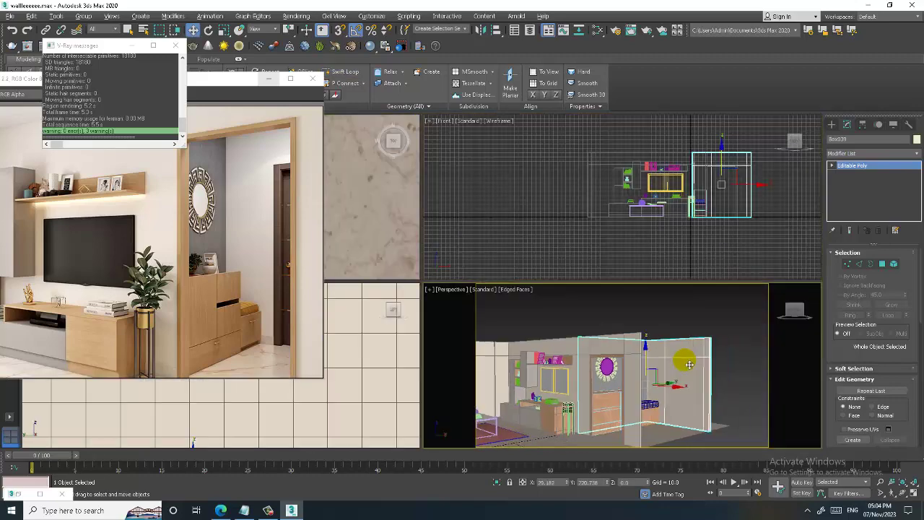
key(alt+w)
mouse_move(671, 319)
alt+middle_down()
mouse_move(657, 326)
mouse_move(598, 303)
mouse_move(528, 299)
mouse_move(552, 310)
mouse_move(701, 323)
mouse_move(520, 321)
alt+middle_up()
Select the two wall polygons marking the door area
key(4)
click(567, 299)
ctrl+click(552, 311)
Inset the selected wall polygons by 5.175
scroll(469, 317, up, 5)
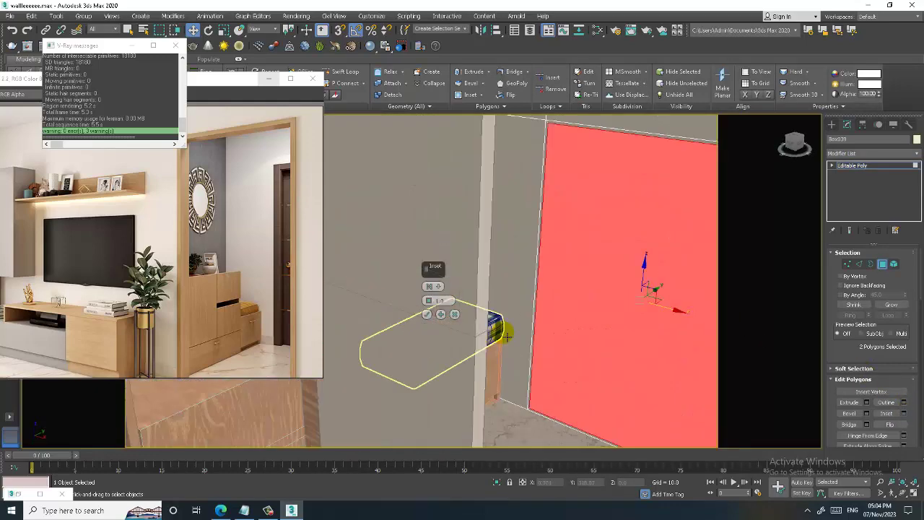
drag(430, 302, 425, 287)
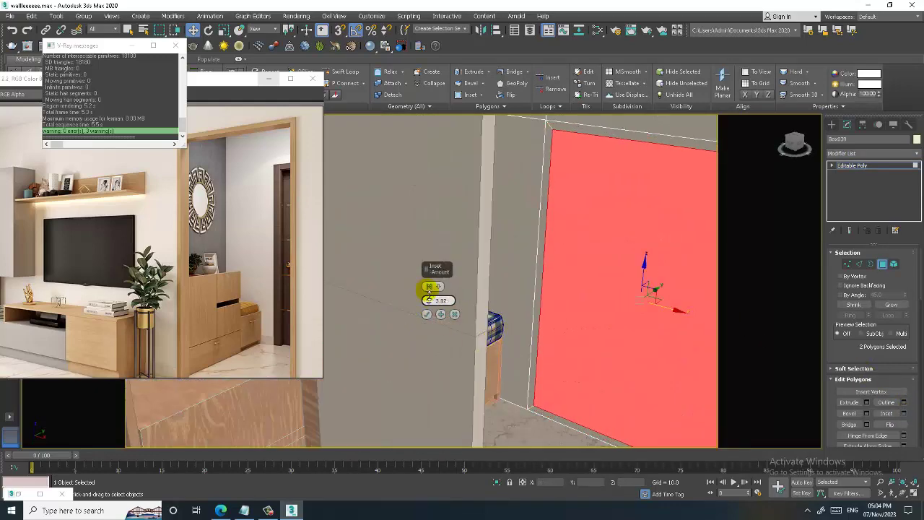
click(426, 314)
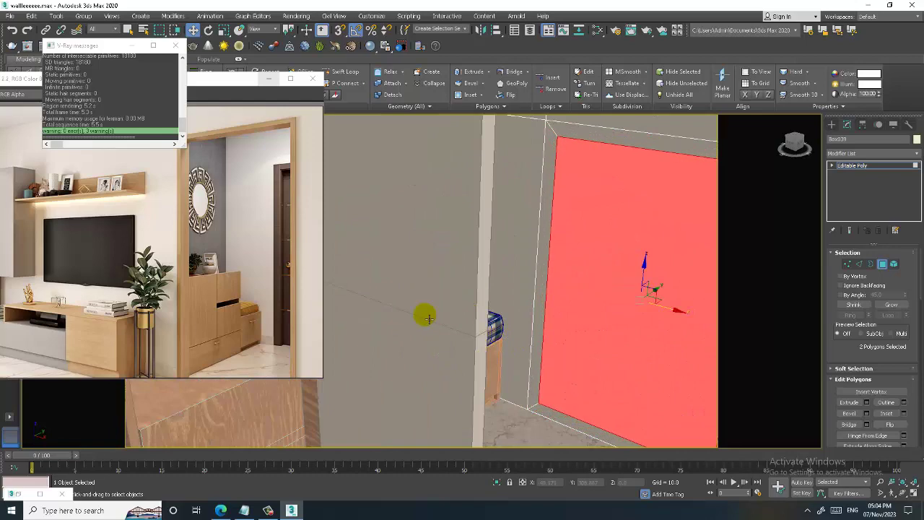
Select the inner door face and extrude it inward by -1.045
mouse_move(423, 313)
alt+middle_down()
mouse_move(542, 330)
mouse_move(522, 323)
mouse_move(656, 281)
mouse_move(525, 279)
mouse_move(588, 314)
alt+middle_up()
click(656, 281)
click(561, 275)
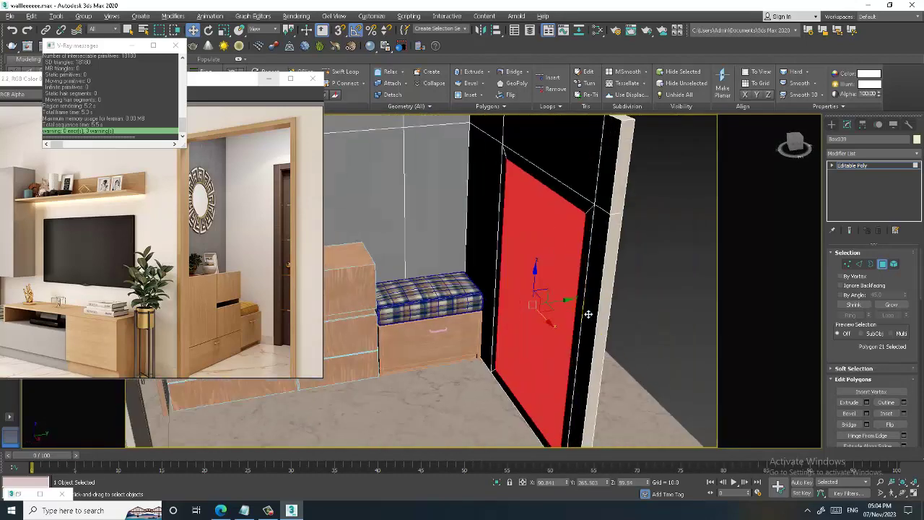
click(867, 403)
drag(431, 306, 503, 453)
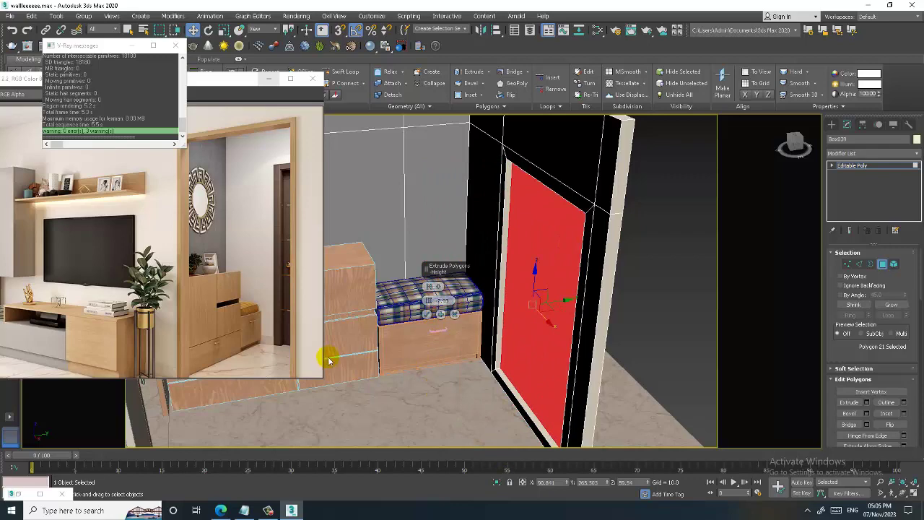
click(437, 322)
Pick the doorway's bottom strip faces, then clear the polygon selection
mouse_move(439, 325)
alt+middle_down()
mouse_move(594, 373)
mouse_move(513, 406)
alt+middle_up()
ctrl+click(582, 373)
alt+middle_drag(582, 373, 656, 313)
alt+click(476, 123)
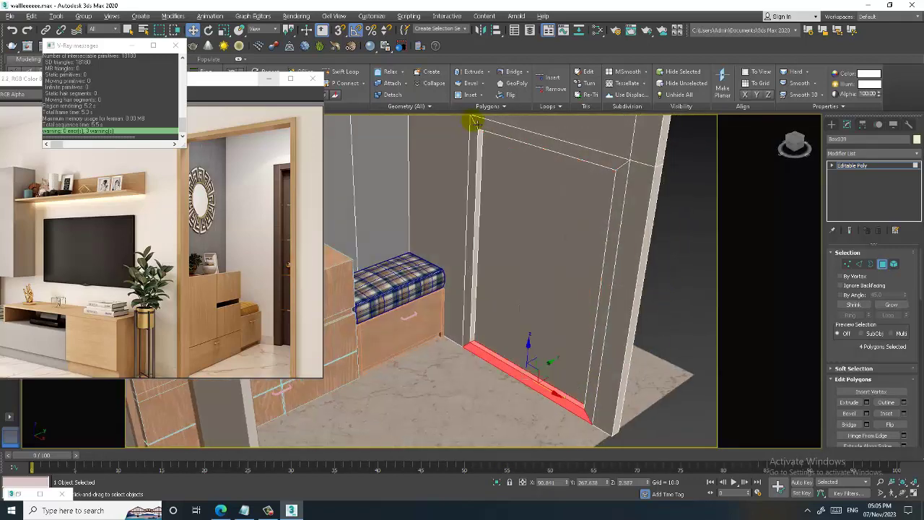
key(ctrl+d)
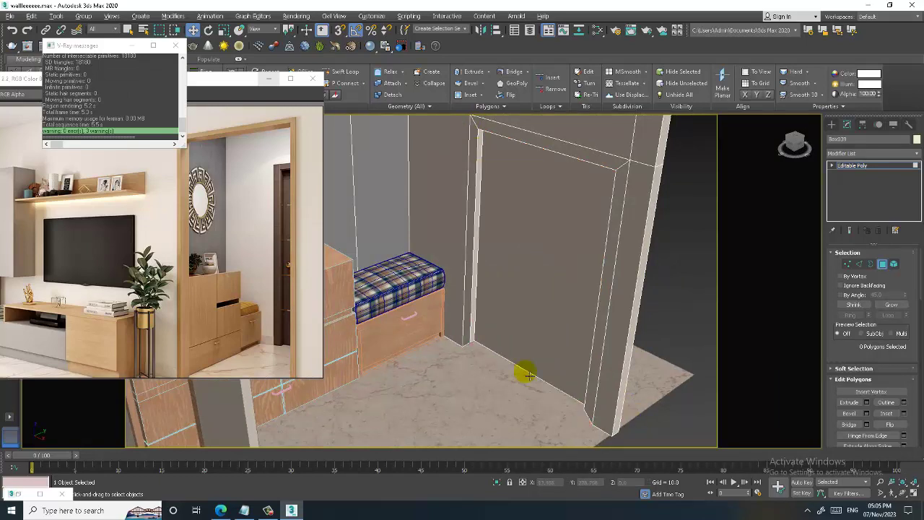
mouse_move(526, 374)
alt+middle_down()
mouse_move(536, 347)
mouse_move(535, 289)
mouse_move(506, 337)
mouse_move(419, 354)
alt+middle_up()
Drag the wall's bottom vertices down so the doorway opens to the floor
key(1)
drag(386, 352, 387, 352)
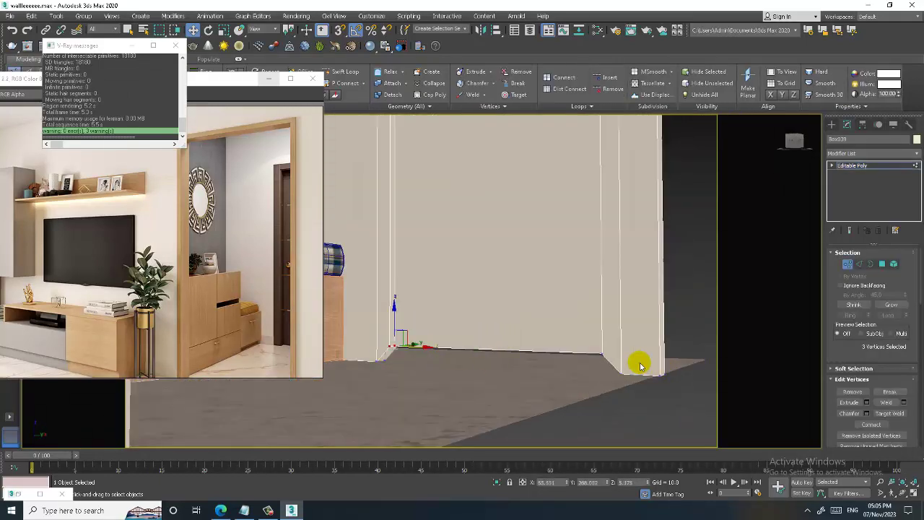
ctrl+drag(596, 350, 598, 340)
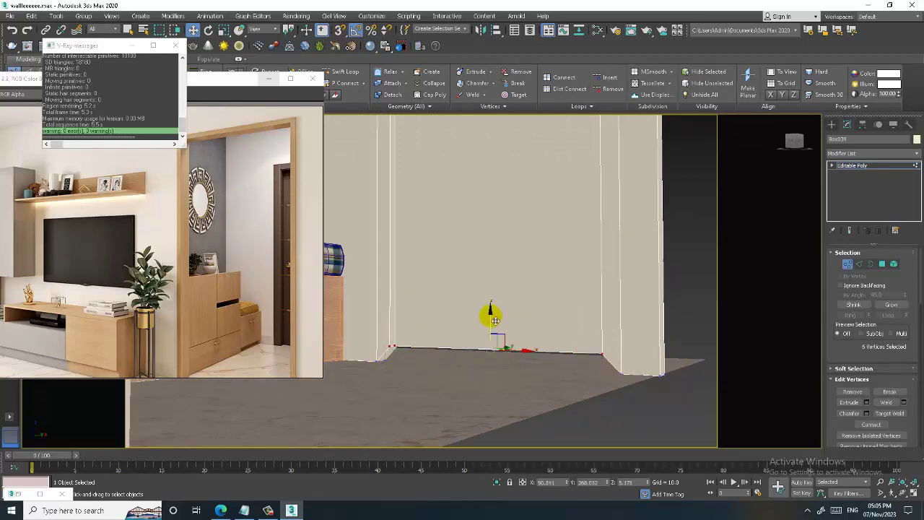
drag(494, 320, 504, 341)
scroll(502, 339, down, 3)
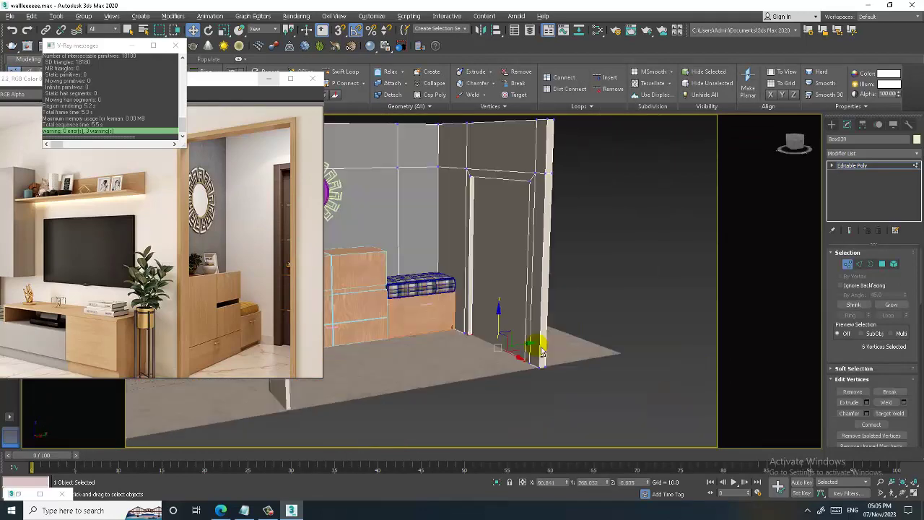
scroll(502, 339, down, 3)
scroll(548, 325, down, 5)
scroll(585, 312, down, 2)
scroll(570, 325, up, 4)
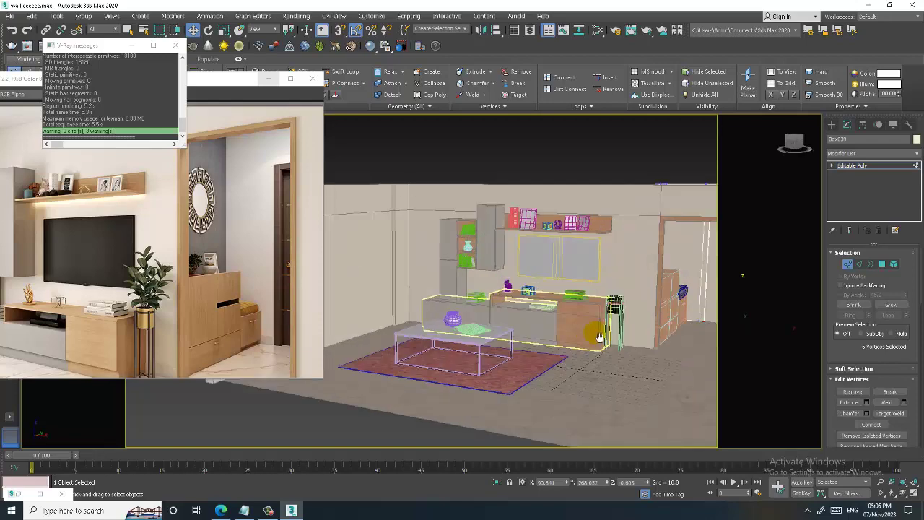
scroll(534, 347, up, 3)
scroll(502, 367, up, 1)
scroll(498, 346, up, 1)
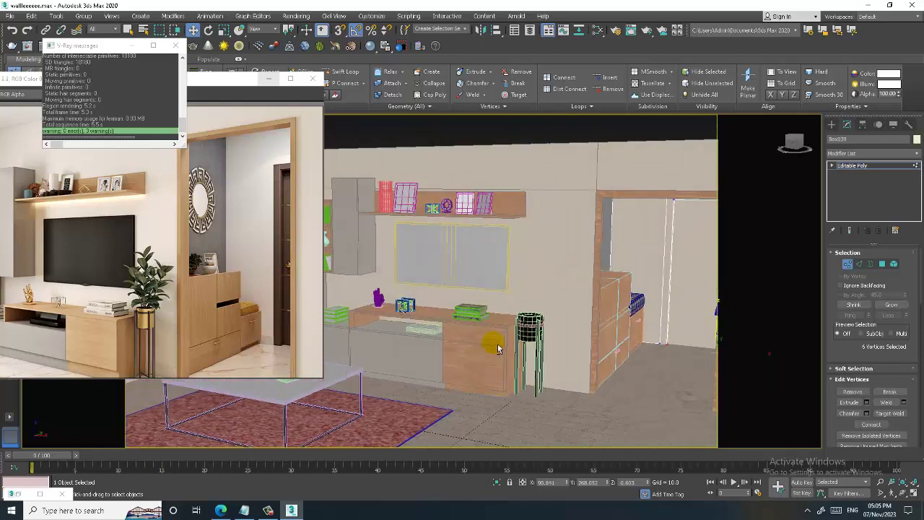
scroll(494, 323, up, 1)
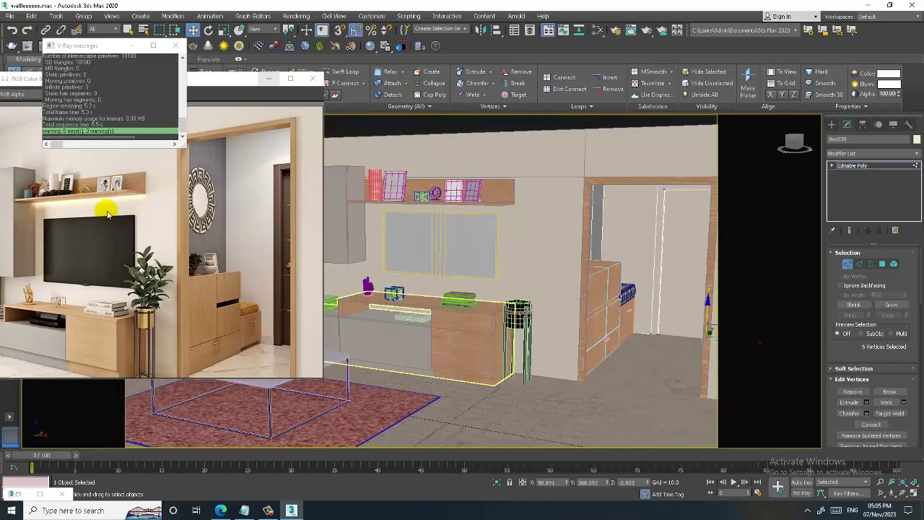
Leave vertex mode and select the right-hand picture frame on the wall shelf
click(877, 167)
scroll(496, 243, up, 2)
scroll(481, 227, up, 3)
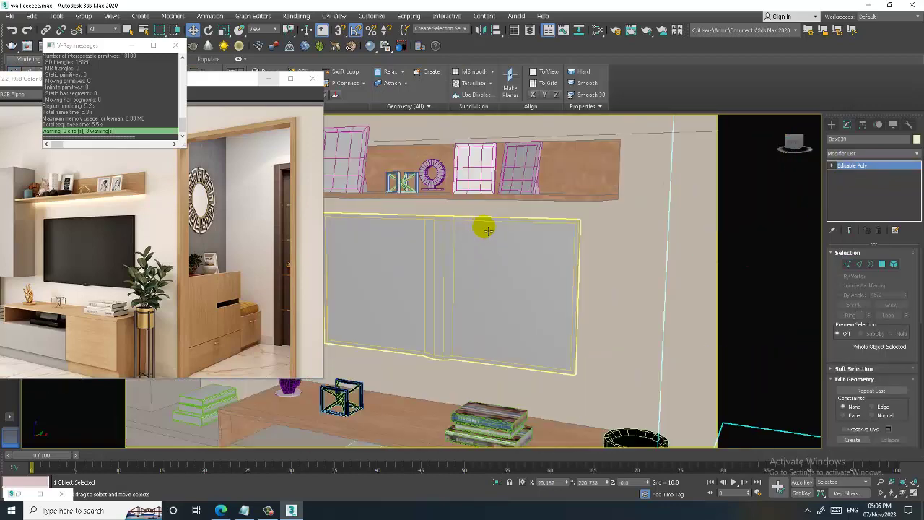
scroll(526, 218, up, 2)
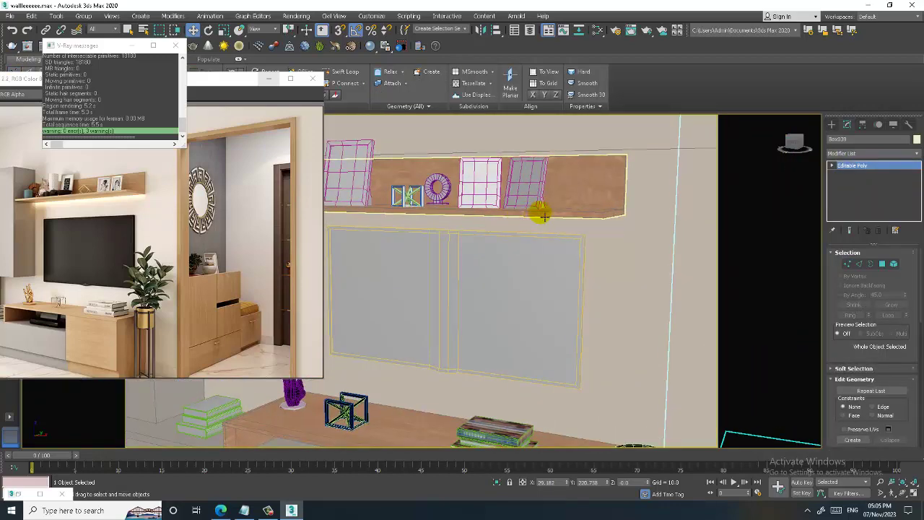
click(539, 212)
click(536, 204)
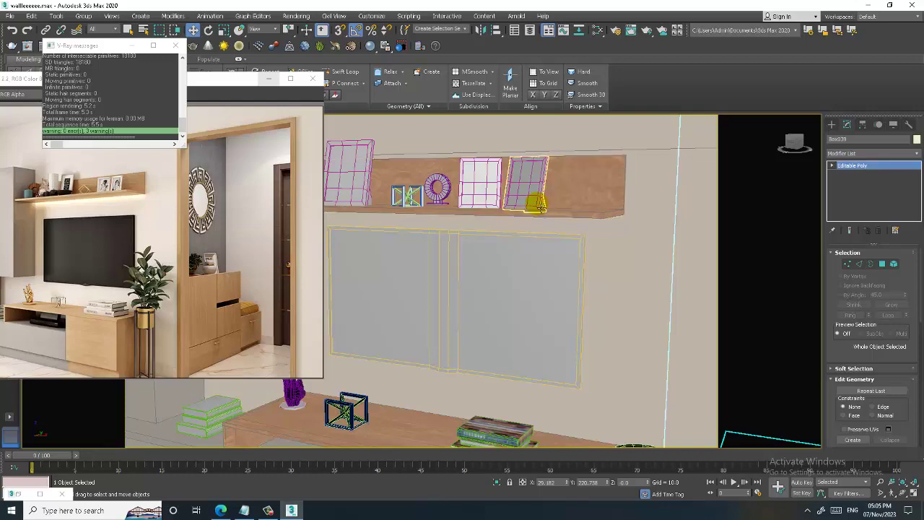
mouse_move(582, 216)
alt+middle_down()
mouse_move(536, 207)
mouse_move(567, 223)
mouse_move(561, 246)
mouse_move(549, 207)
mouse_move(555, 241)
alt+middle_up()
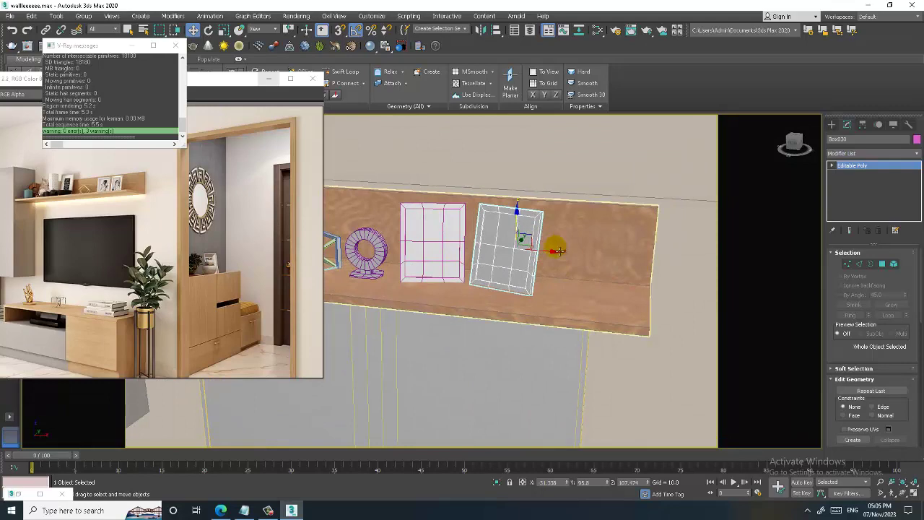
In Polygon mode, select the nine inner polygons of the right picture frame
click(882, 264)
click(495, 223)
scroll(505, 227, up, 2)
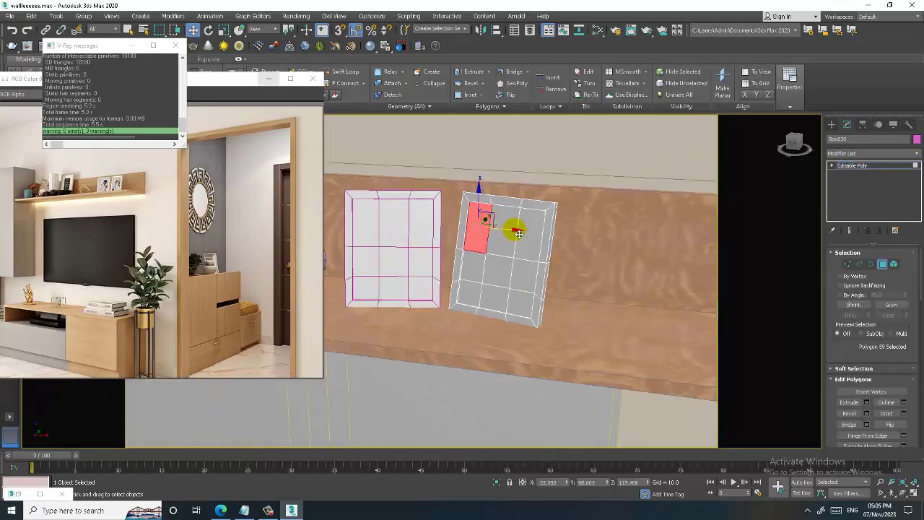
ctrl+click(509, 228)
ctrl+click(531, 238)
ctrl+click(525, 268)
ctrl+click(521, 300)
ctrl+click(498, 272)
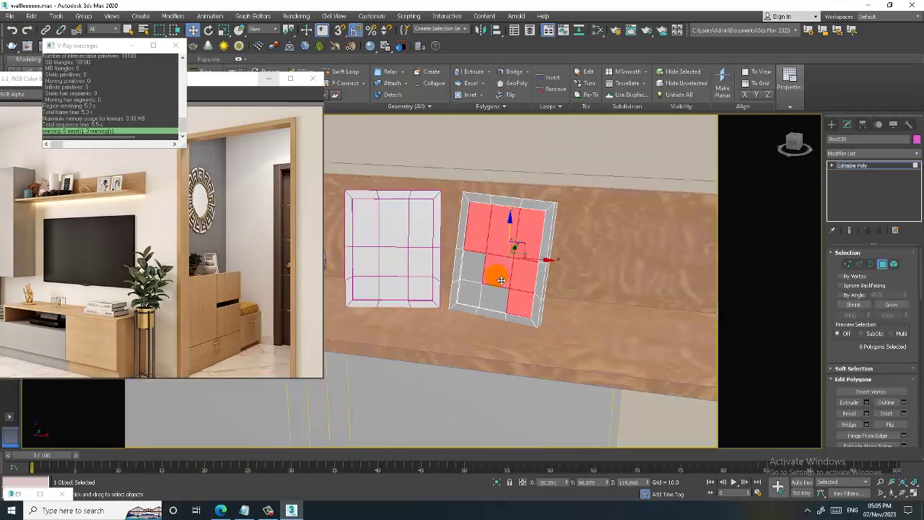
ctrl+click(469, 269)
ctrl+click(470, 296)
ctrl+click(495, 301)
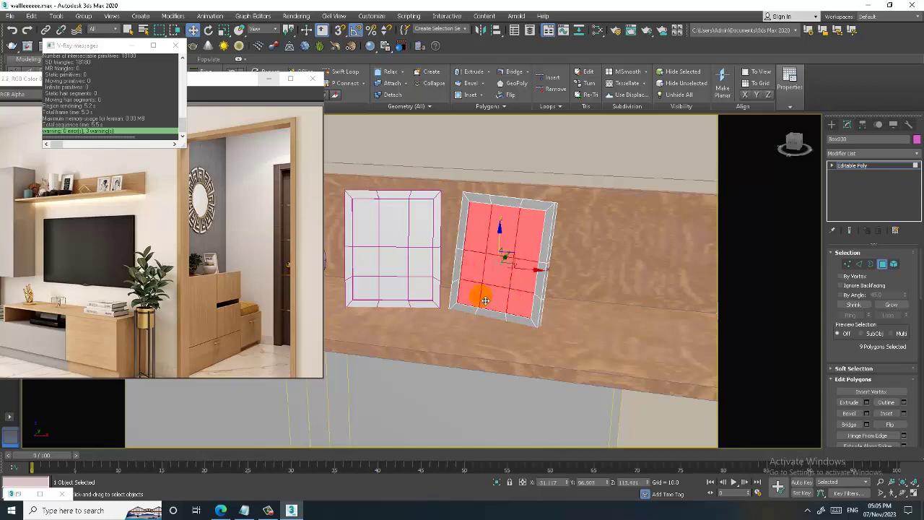
Create a VRayMtl with the portrait photo as a Bitmap diffuse map, shown in viewport
key(m)
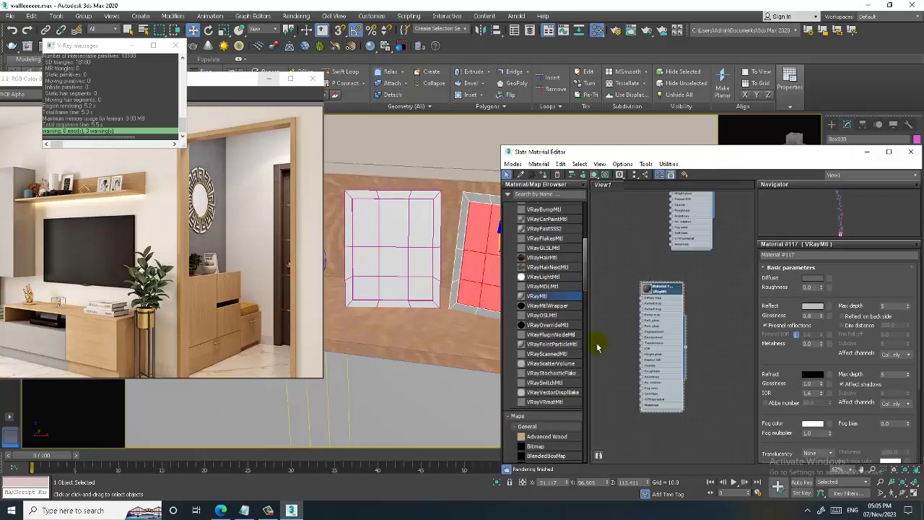
middle_drag(657, 389, 659, 249)
drag(542, 296, 681, 299)
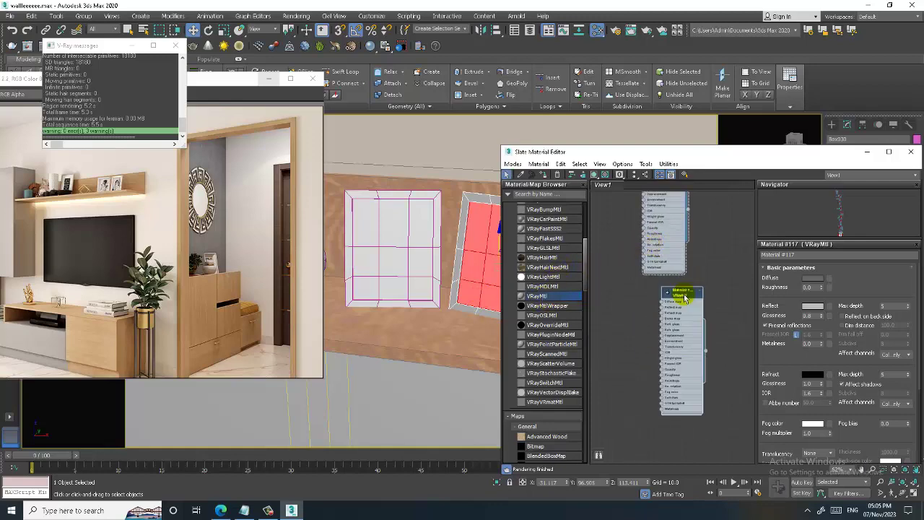
click(829, 278)
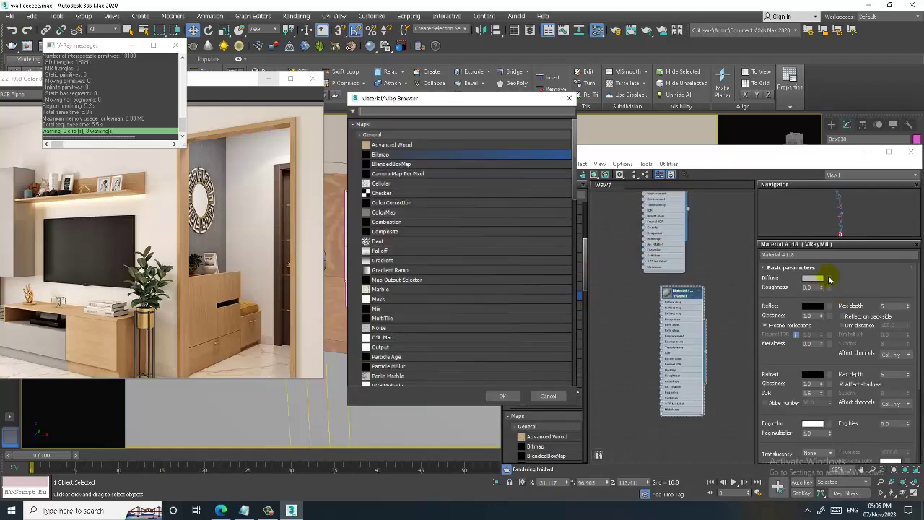
double_click(392, 156)
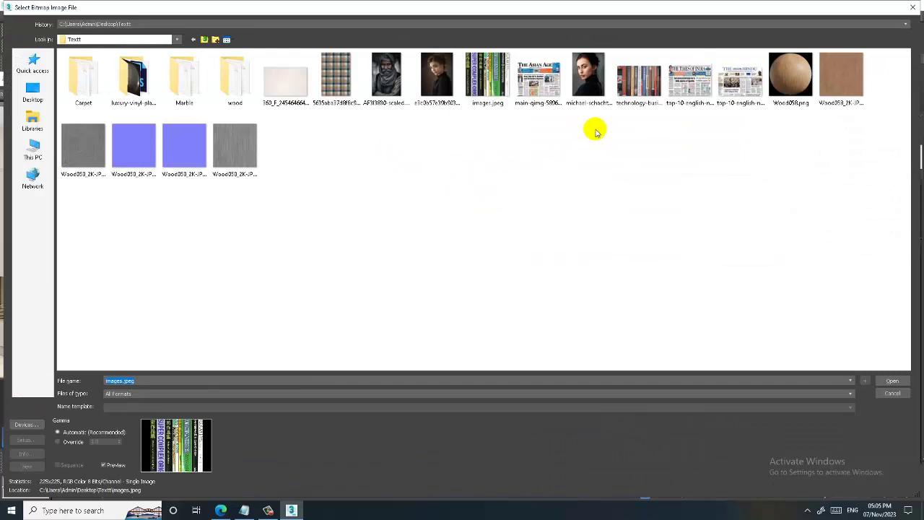
double_click(433, 76)
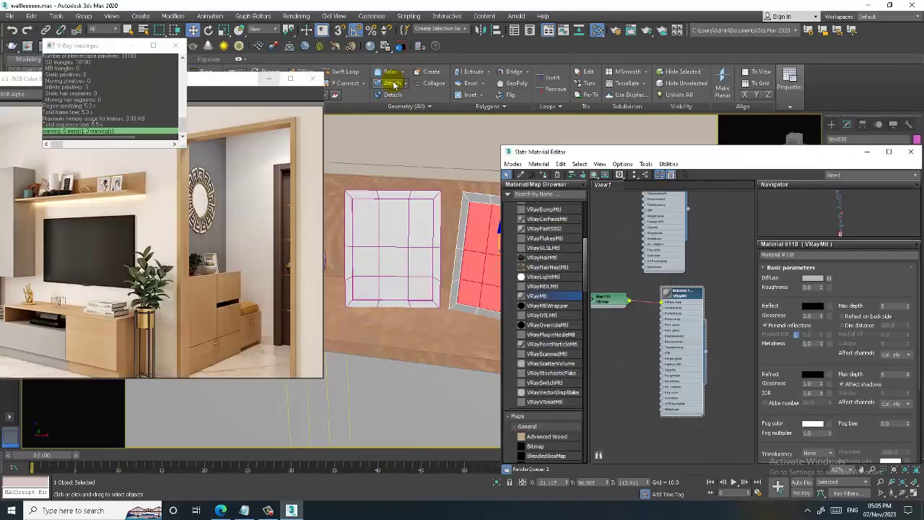
click(593, 176)
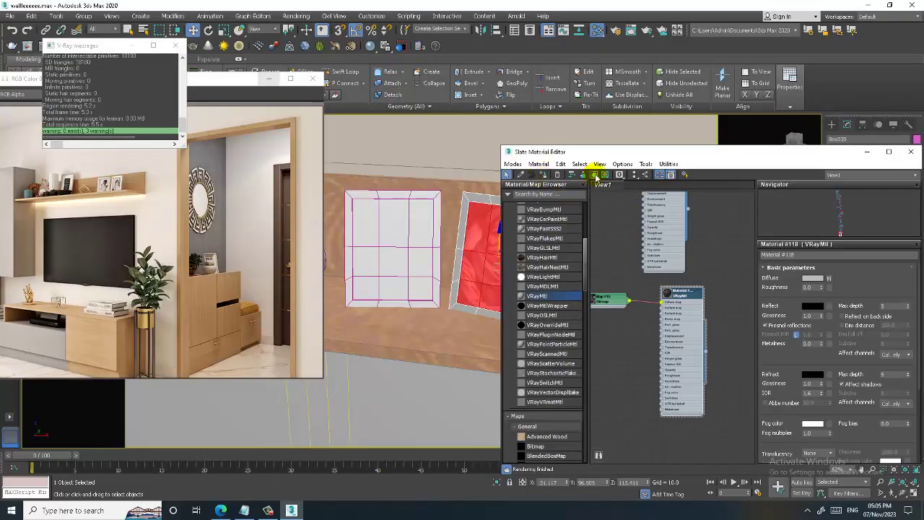
click(871, 155)
Invert the polygon selection to the frame's border with Ctrl+I and reopen the material editor
mouse_move(635, 246)
alt+middle_down()
mouse_move(592, 227)
mouse_move(589, 236)
alt+middle_up()
key(ctrl+i)
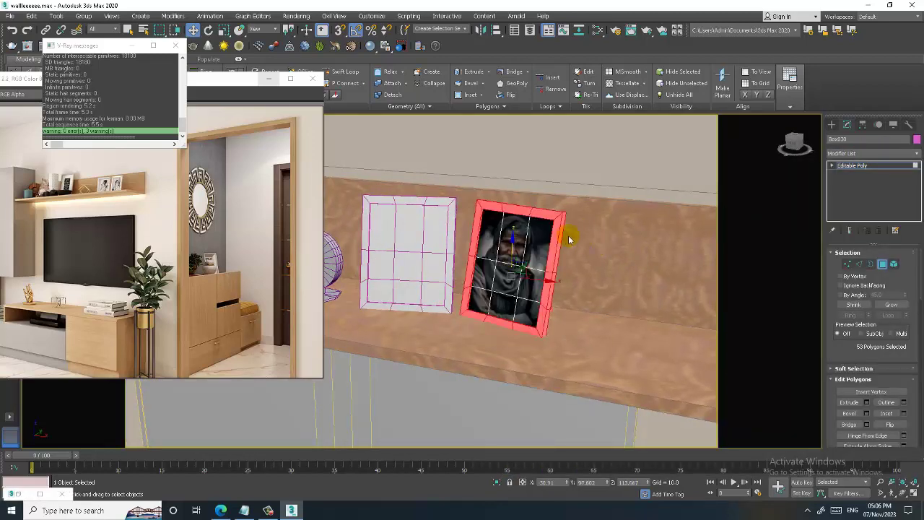
key(m)
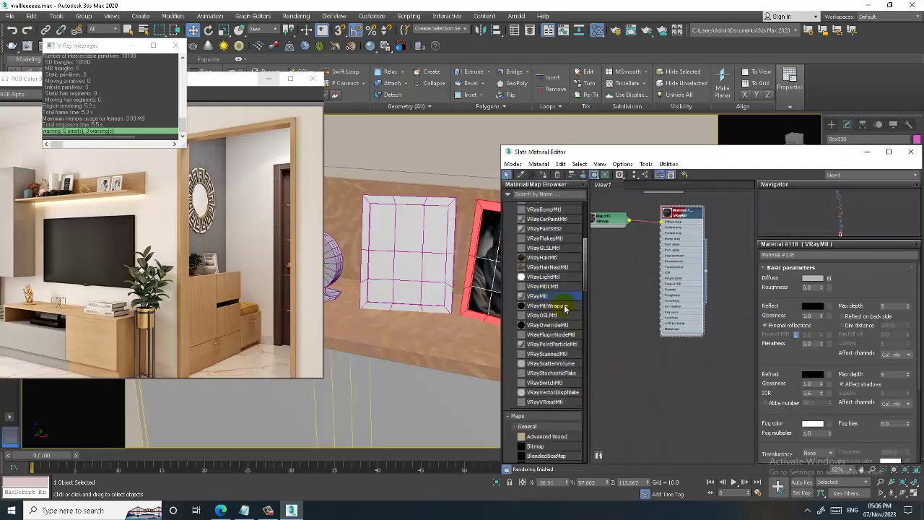
Create a new VRayMtl with a light peach diffuse colour, RGB 215/186/154
drag(658, 369, 642, 364)
click(812, 277)
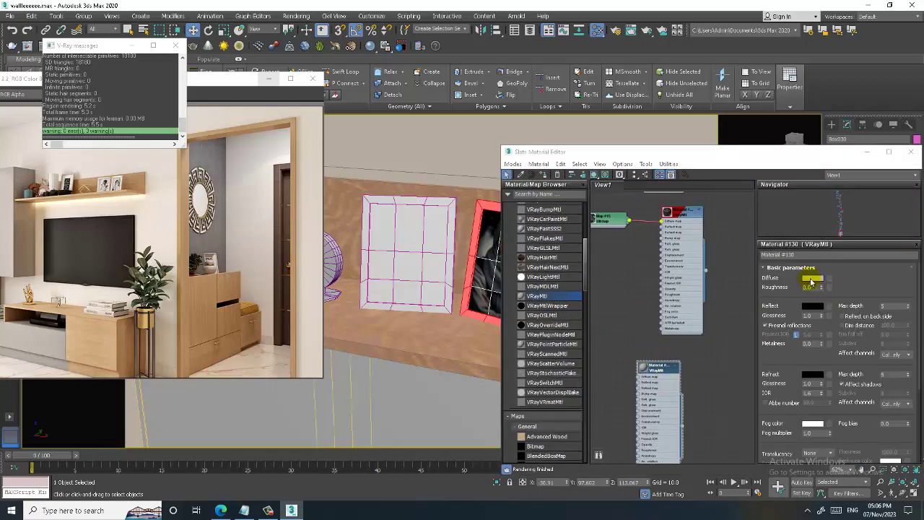
click(203, 92)
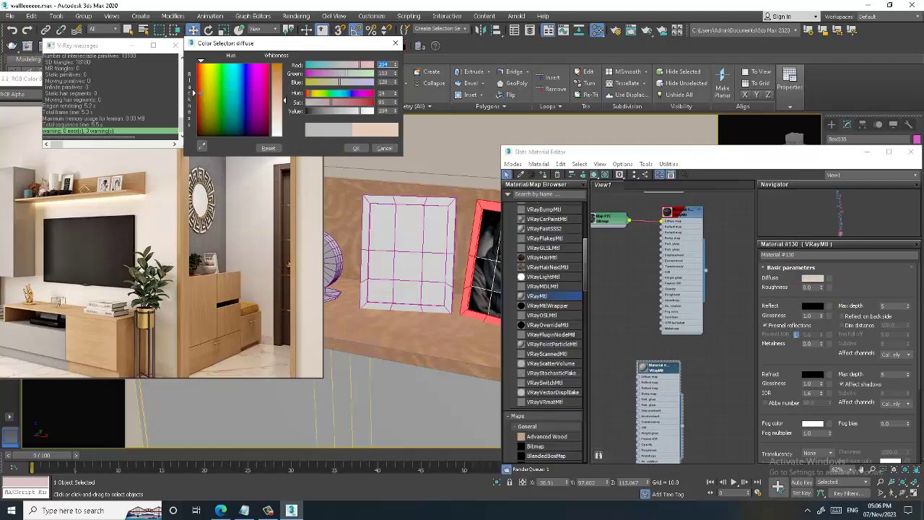
drag(284, 101, 286, 110)
click(356, 148)
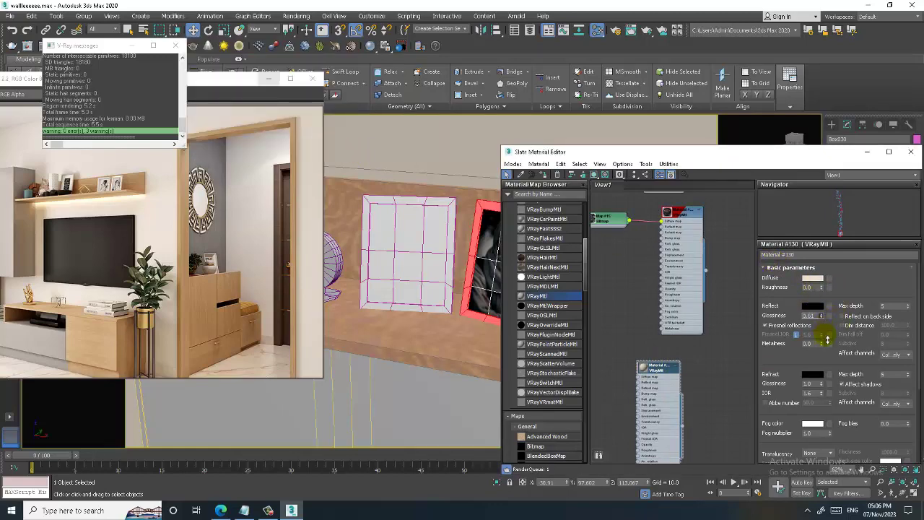
Set the reflection colour to grey, assign the material to the border, and deselect
click(814, 306)
drag(286, 75, 287, 101)
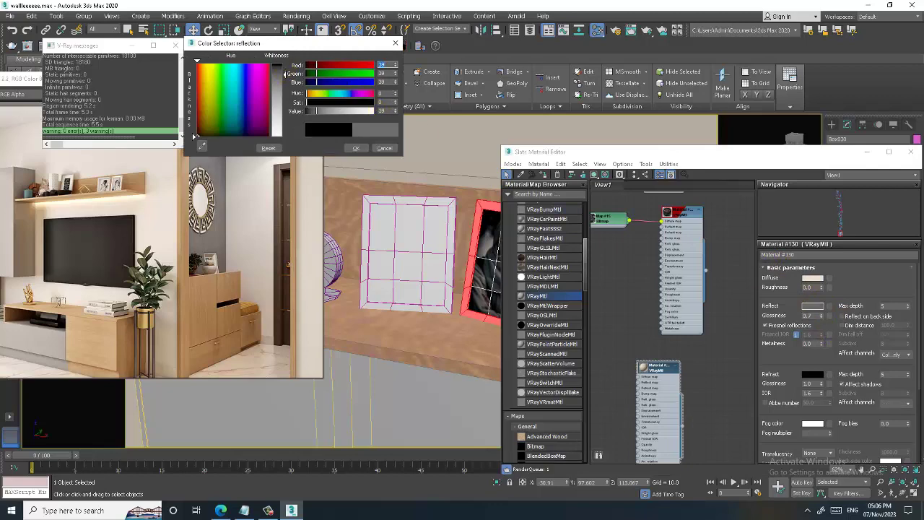
click(355, 148)
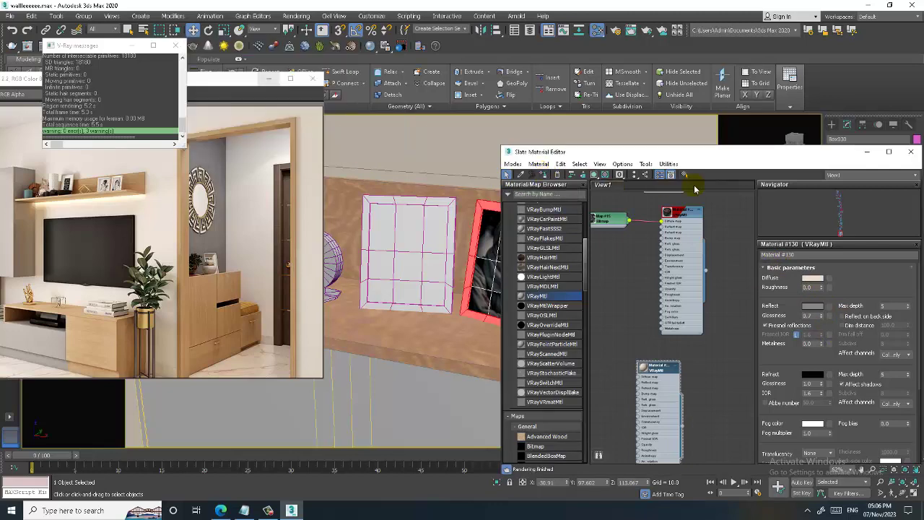
click(595, 176)
click(868, 152)
click(779, 197)
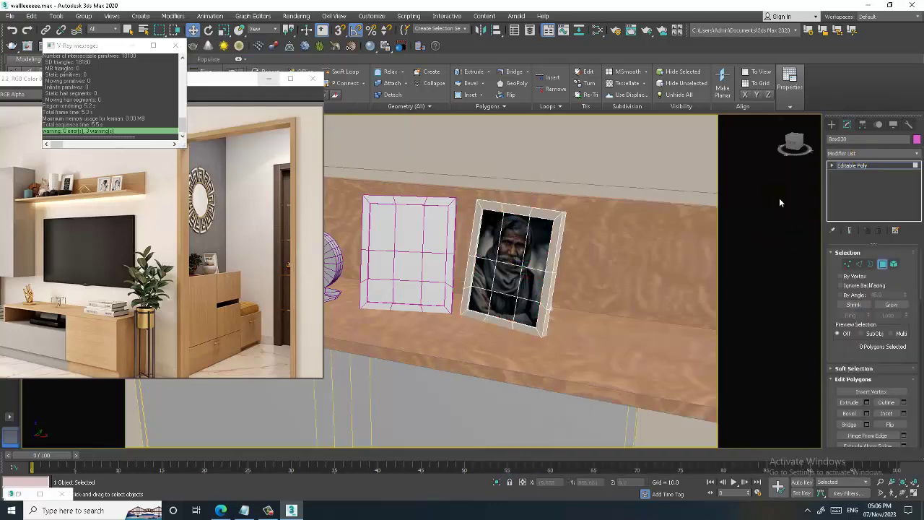
scroll(779, 198, down, 3)
scroll(632, 215, down, 5)
scroll(633, 215, up, 1)
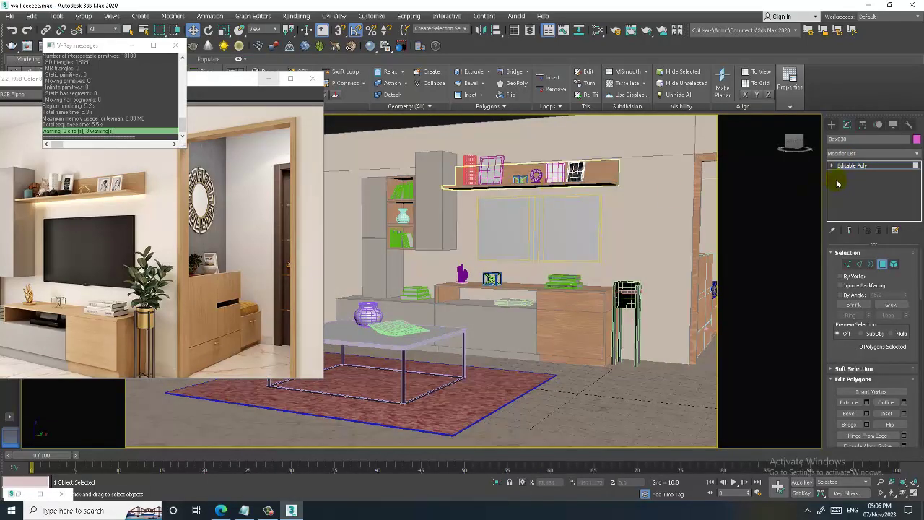
Exit polygon editing, orbit toward the right wall, and render the living room in V-Ray
click(853, 165)
click(269, 510)
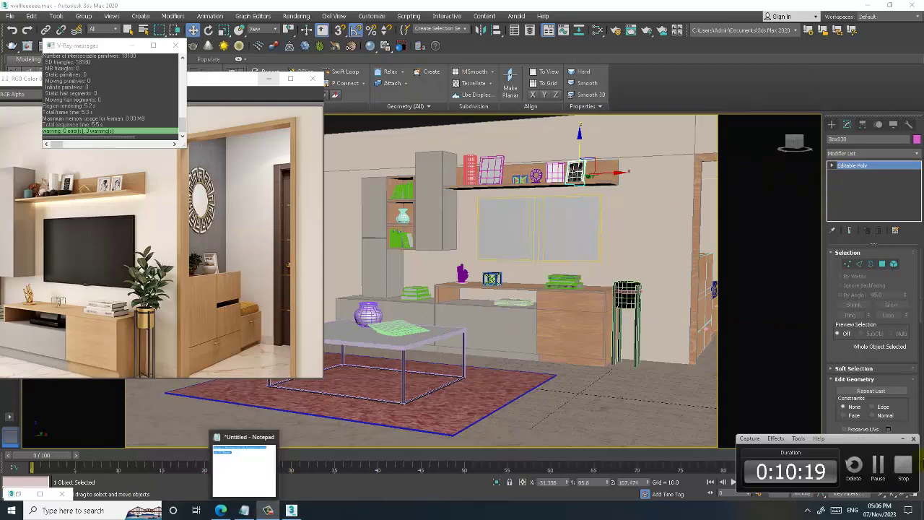
mouse_move(455, 310)
alt+middle_down()
mouse_move(471, 308)
mouse_move(455, 312)
mouse_move(418, 243)
alt+middle_up()
click(268, 78)
key(shift+q)
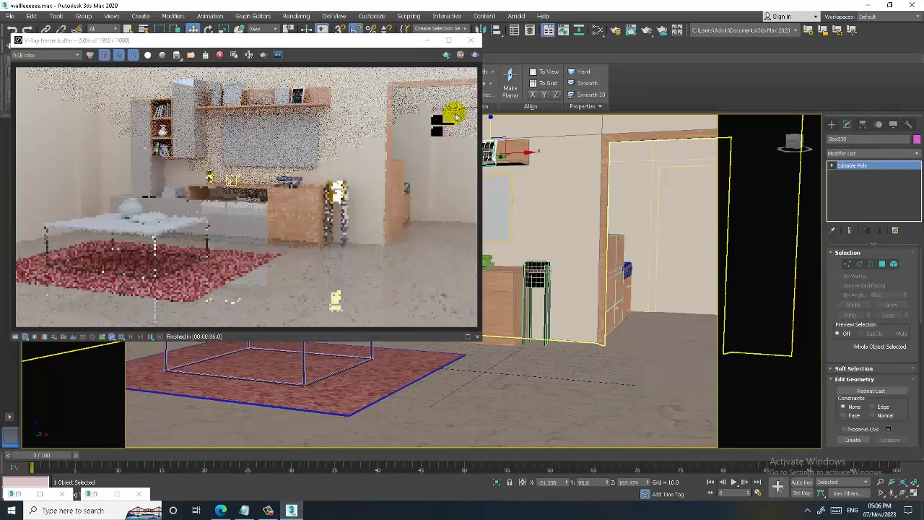
Close the V-Ray render window and place the cursor after the last line in Notepad
click(472, 41)
click(244, 510)
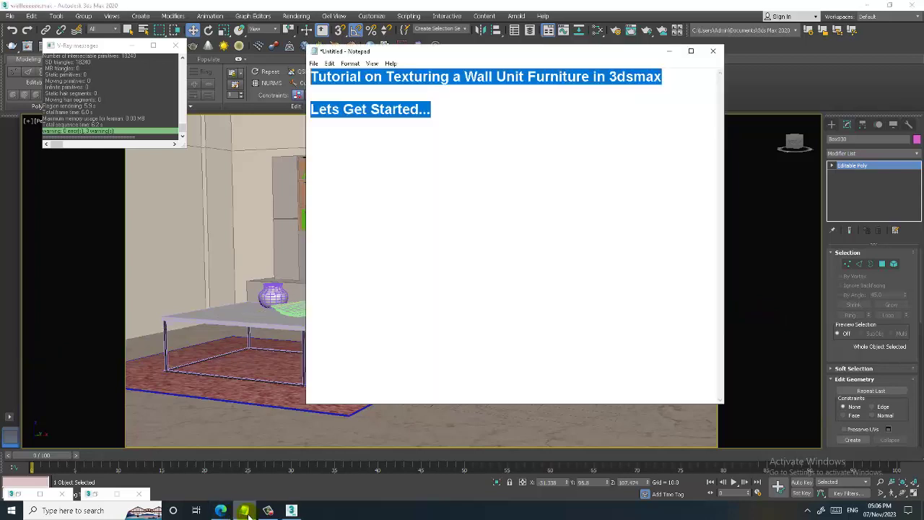
click(427, 153)
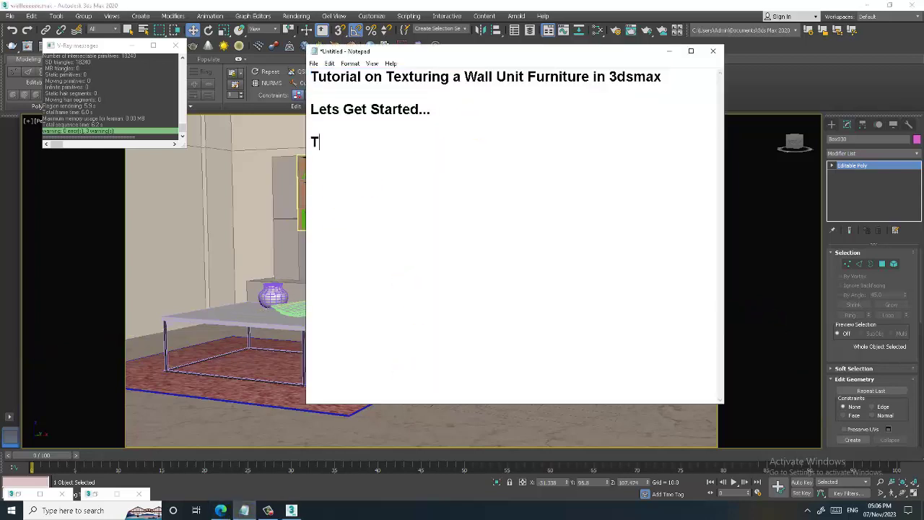